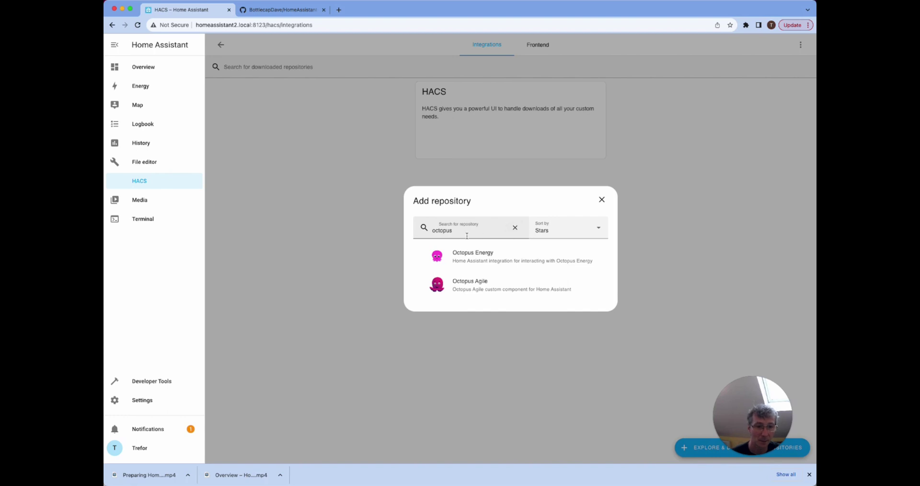
Open the Octopus Energy repository from the HACS search results and download the integration
{"action": "left_click", "coordinate": [512, 260]}
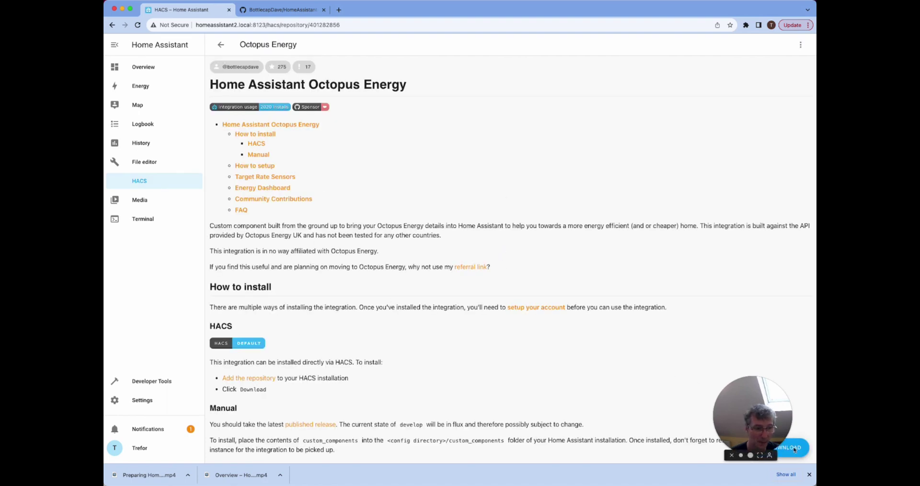
{"action": "left_click", "coordinate": [768, 409]}
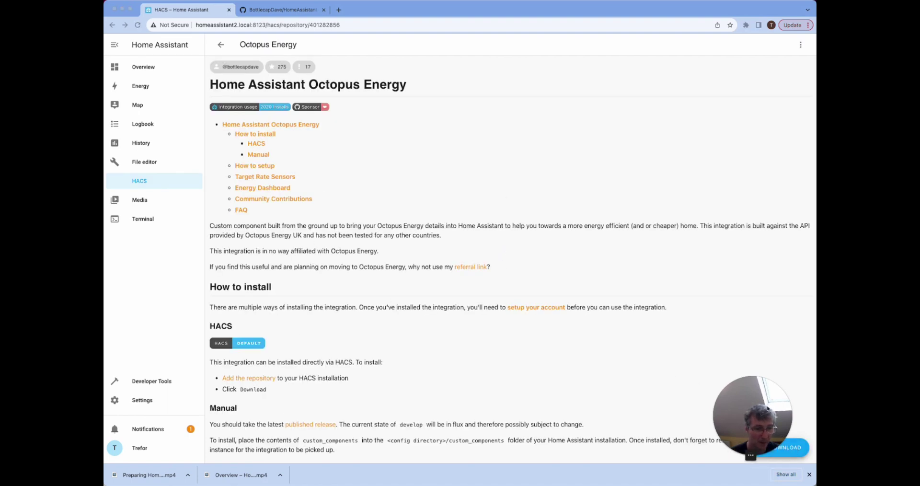
{"action": "left_click_drag", "start_coordinate": [768, 409], "coordinate": [783, 356]}
{"action": "left_click", "coordinate": [760, 452]}
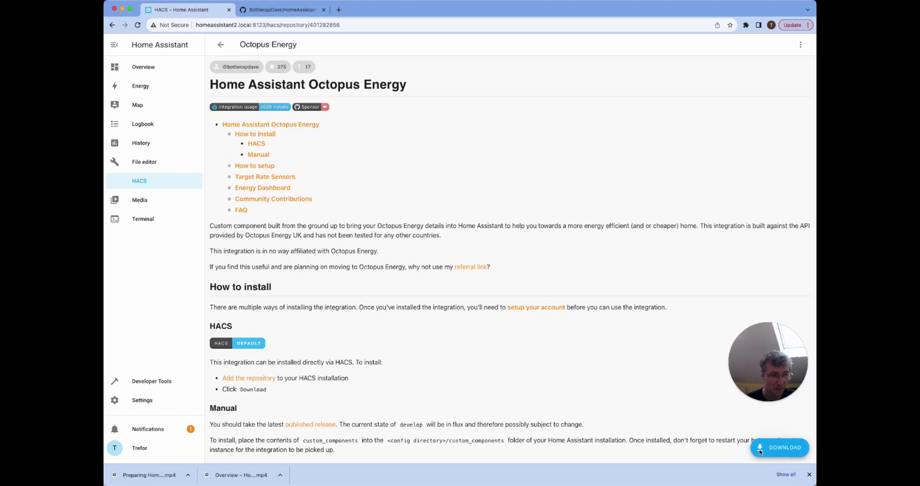
{"action": "left_click", "coordinate": [759, 452]}
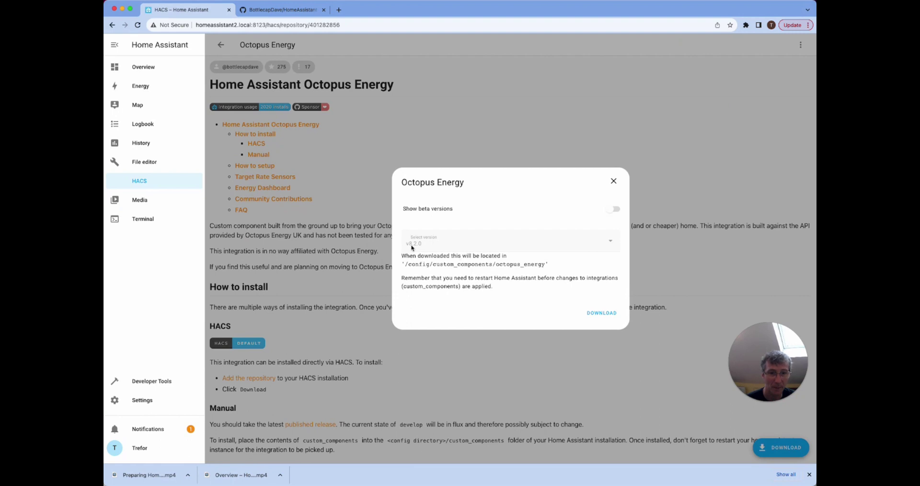
{"action": "left_click", "coordinate": [598, 312]}
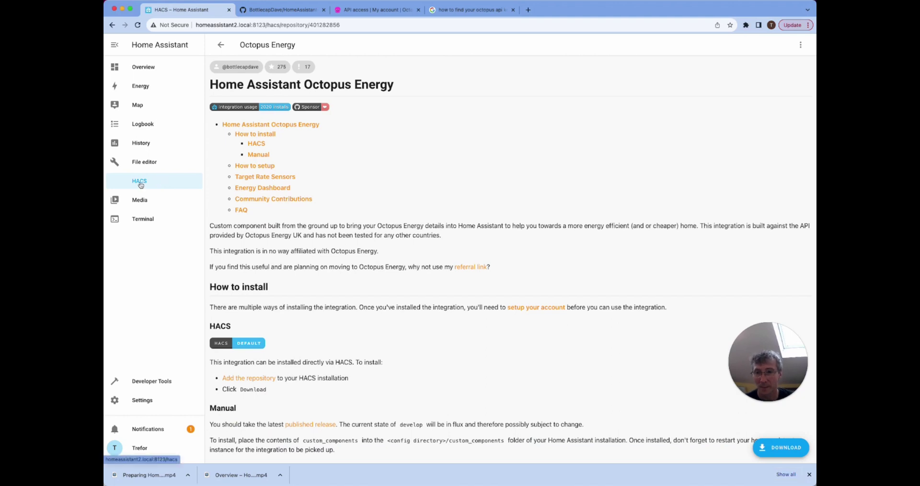
Follow the HACS pending-restart notice and restart Home Assistant
{"action": "left_click", "coordinate": [142, 184]}
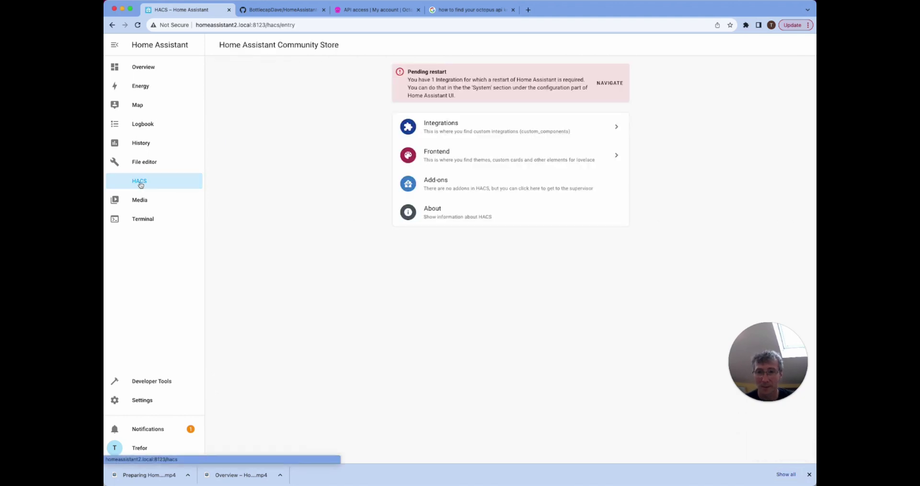
{"action": "left_click", "coordinate": [608, 83]}
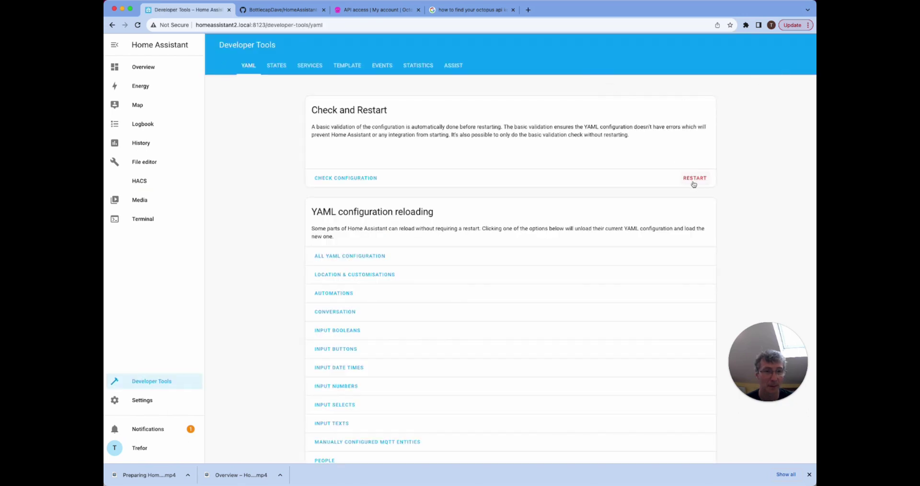
{"action": "left_click", "coordinate": [693, 182]}
{"action": "left_click", "coordinate": [394, 259]}
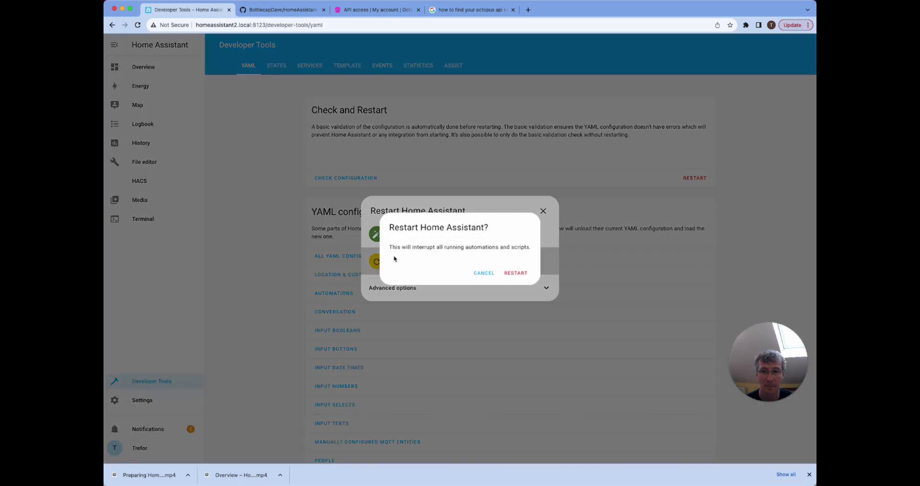
{"action": "left_click", "coordinate": [516, 274]}
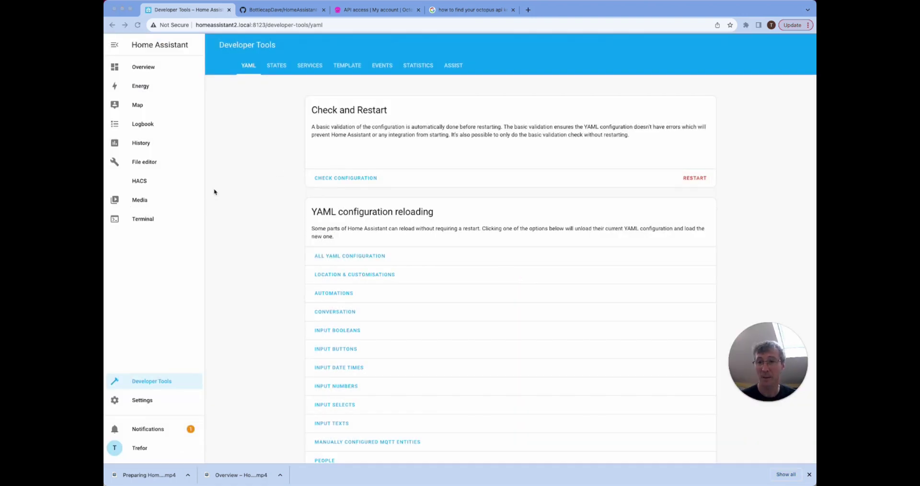
Open the integrations overview in the Devices & Services settings
{"action": "left_click", "coordinate": [141, 404]}
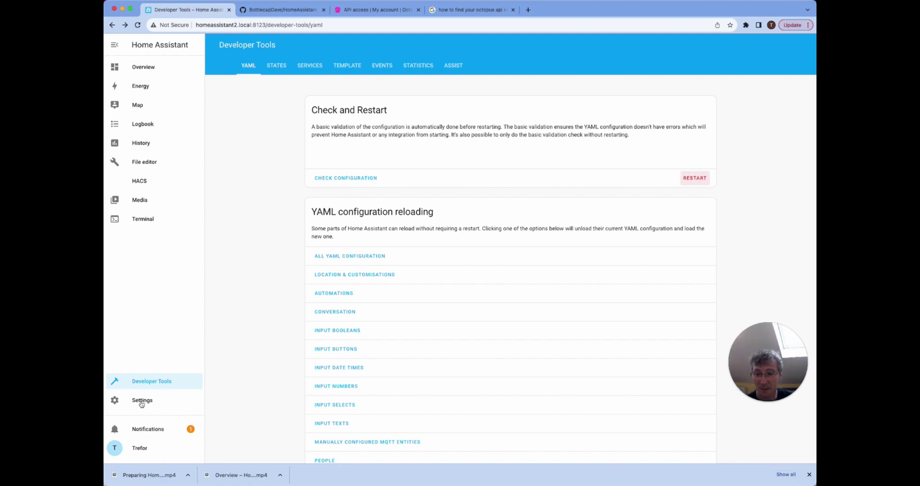
{"action": "left_click", "coordinate": [142, 404]}
{"action": "left_click", "coordinate": [439, 186]}
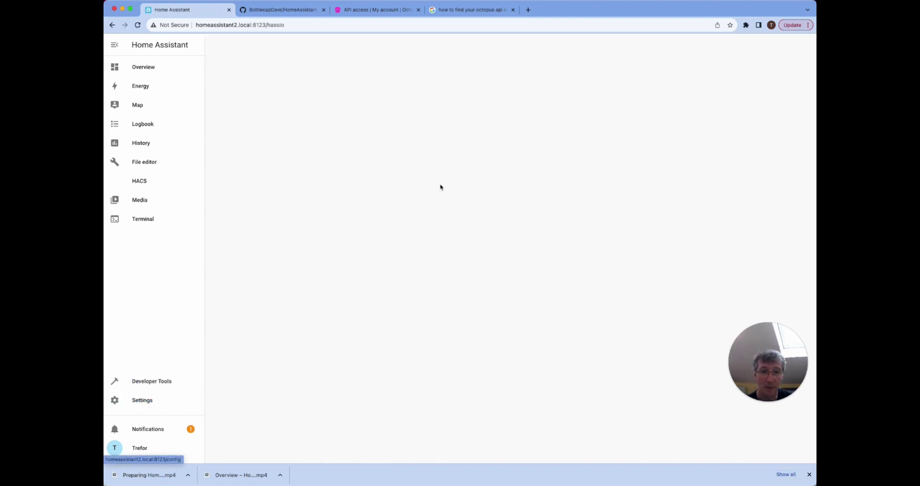
{"action": "left_click", "coordinate": [218, 44]}
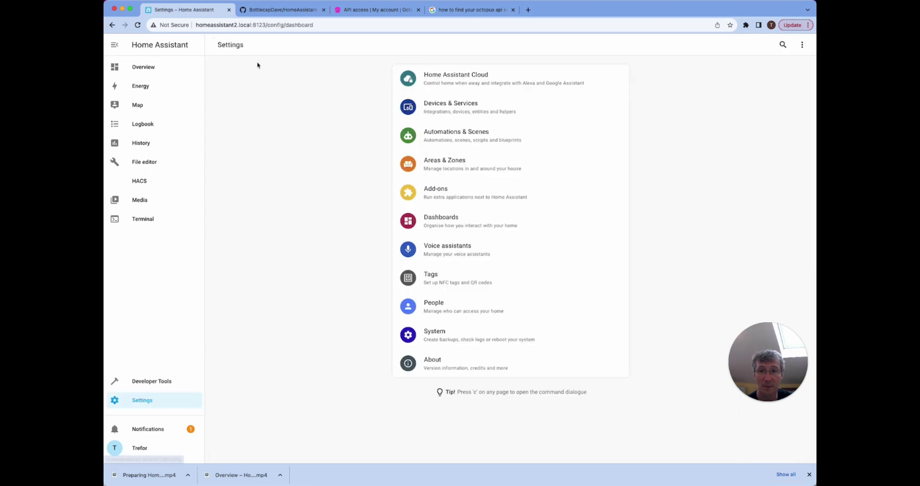
{"action": "left_click", "coordinate": [464, 108]}
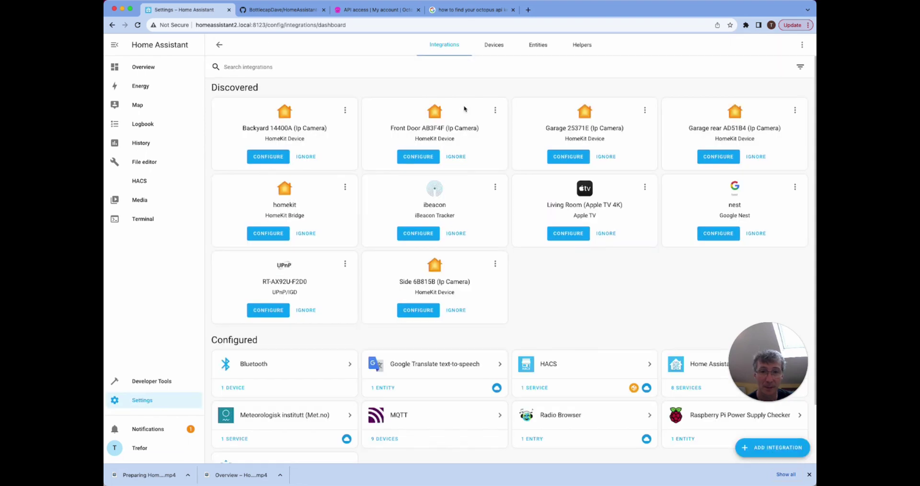
{"action": "scroll", "coordinate": [500, 126], "scroll_direction": "down", "scroll_amount": 2}
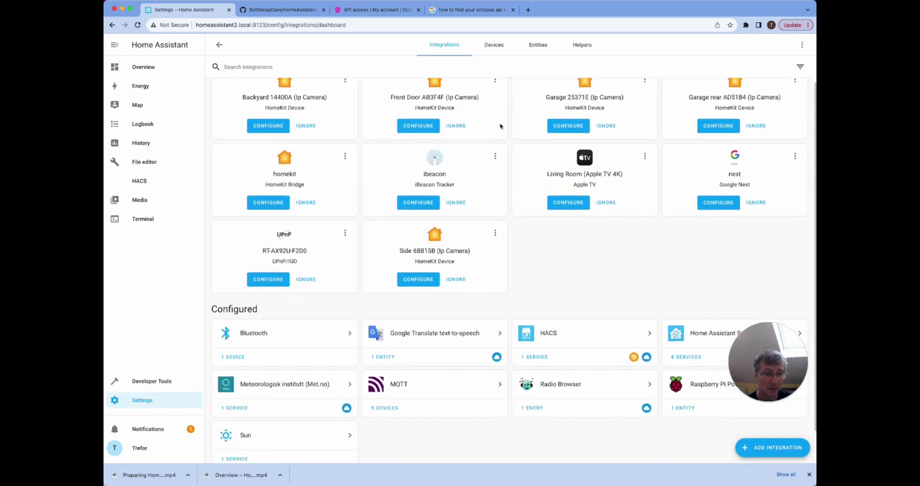
{"action": "scroll", "coordinate": [500, 126], "scroll_direction": "up", "scroll_amount": 2}
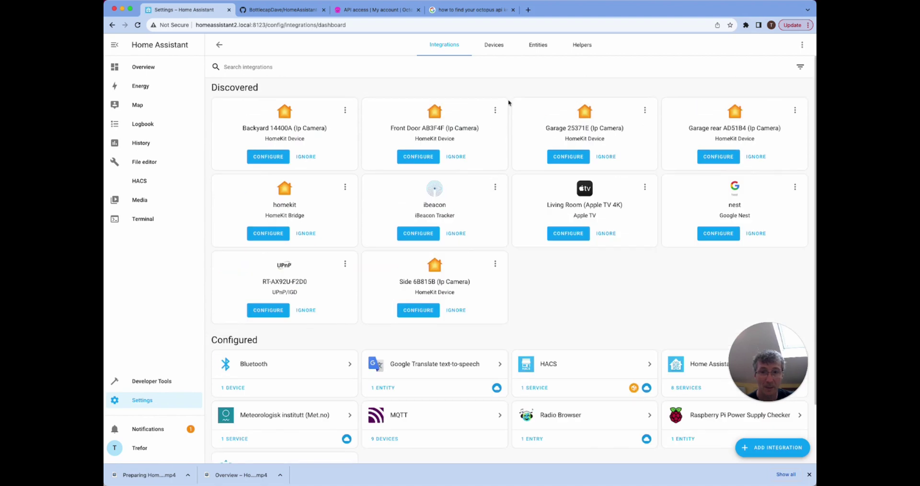
{"action": "left_click", "coordinate": [493, 45]}
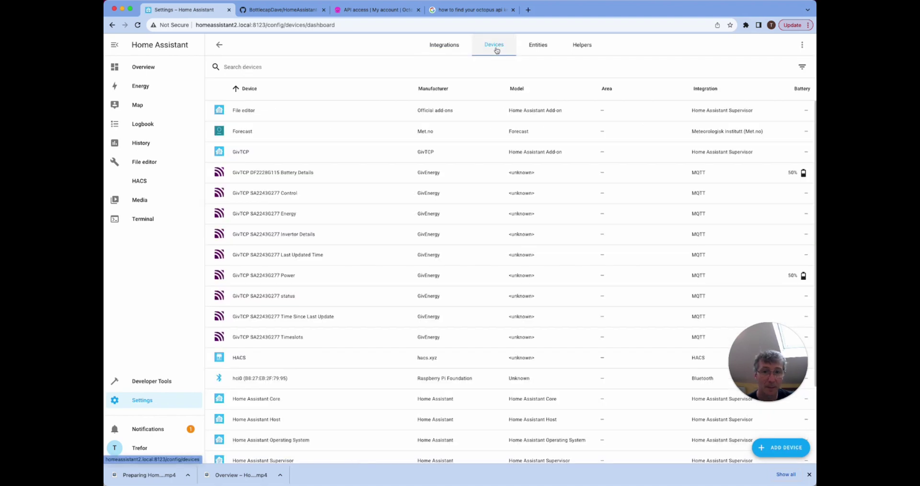
{"action": "left_click", "coordinate": [443, 44]}
Add the Octopus Energy integration by searching for "octo", and finish its setup without assigning areas to the devices
{"action": "left_click", "coordinate": [740, 440]}
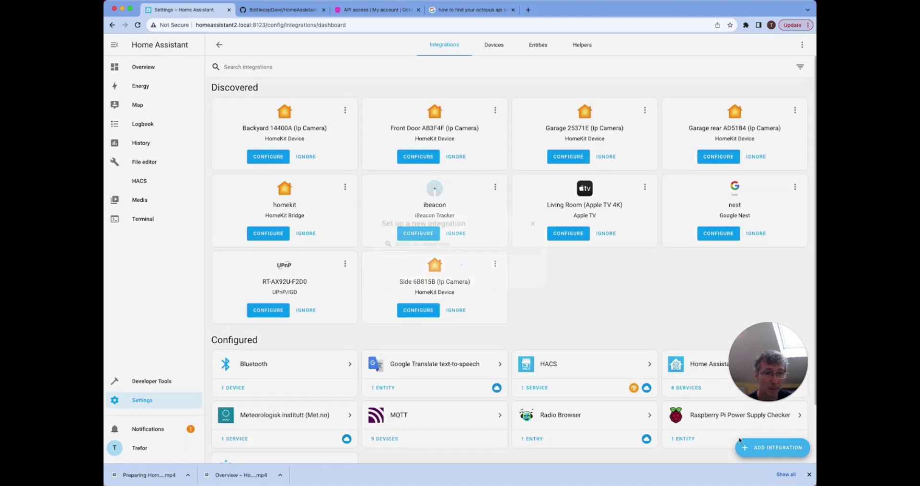
{"action": "type", "text": "octo"}
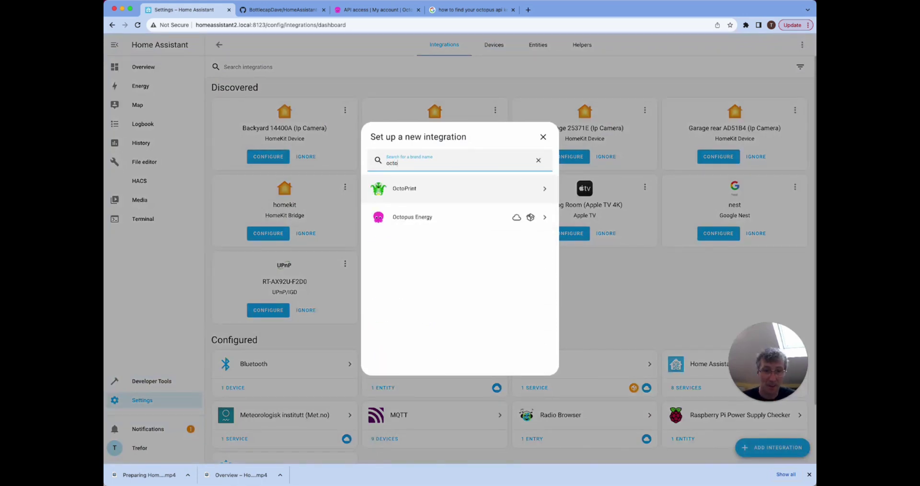
{"action": "left_click", "coordinate": [445, 221]}
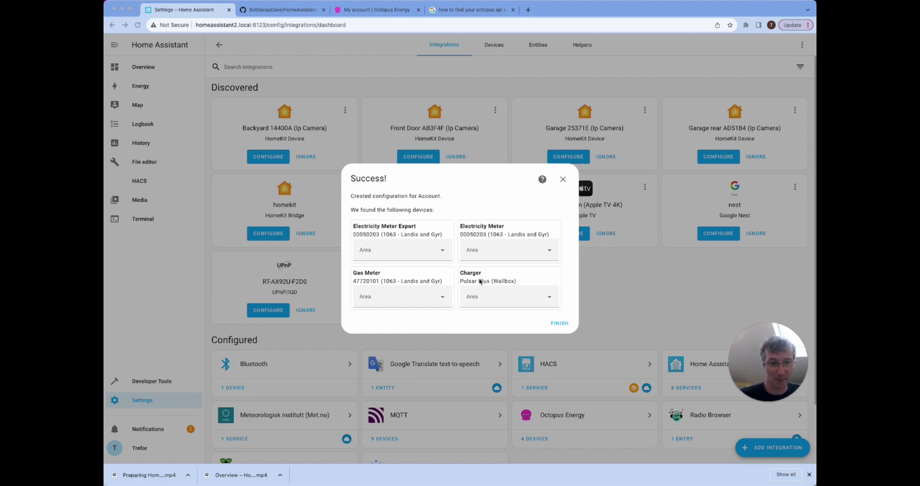
{"action": "left_click", "coordinate": [557, 325]}
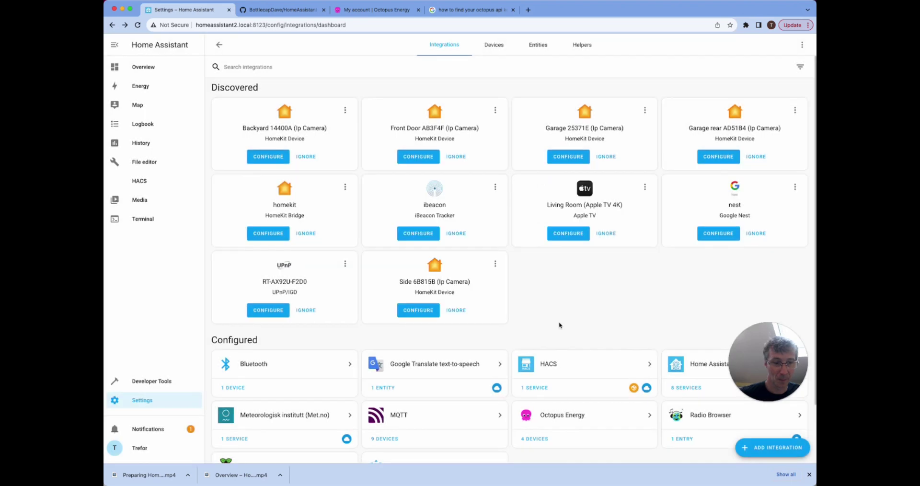
Open the Electricity Meter device belonging to the Octopus Energy integration
{"action": "left_click", "coordinate": [565, 410]}
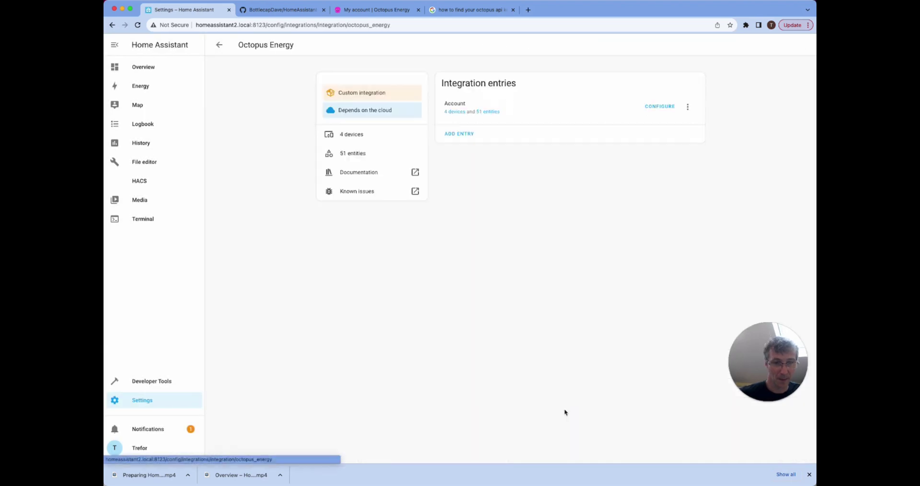
{"action": "left_click", "coordinate": [423, 174]}
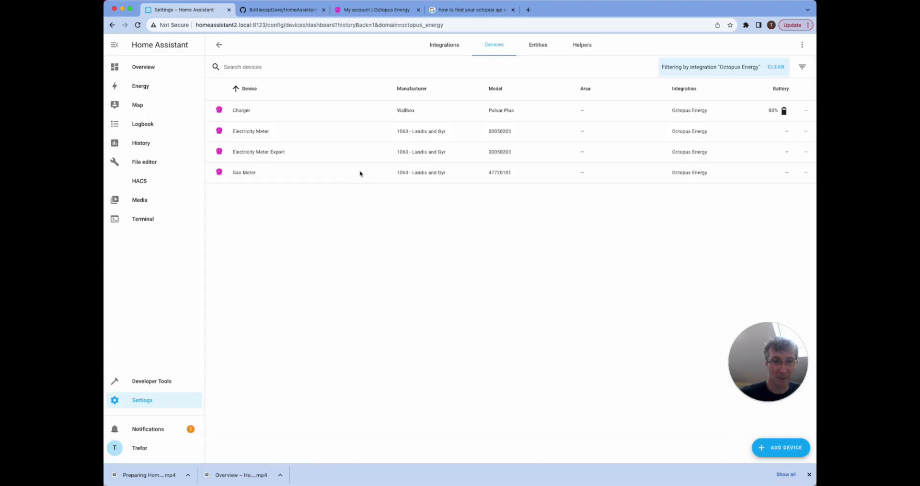
{"action": "left_click", "coordinate": [262, 132]}
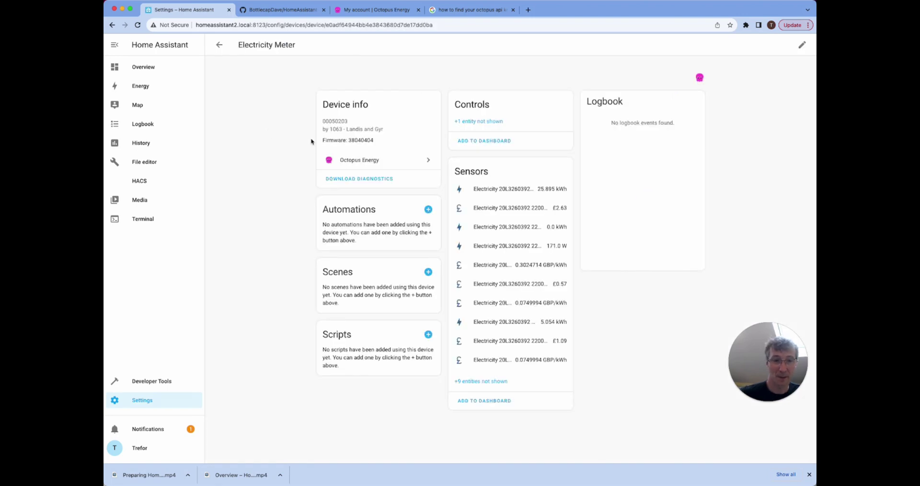
Examine the electricity meter's accumulative cost, consumption and current rate sensors, including the rate's attributes, and return to the Octopus Energy integration page
{"action": "left_click", "coordinate": [461, 211]}
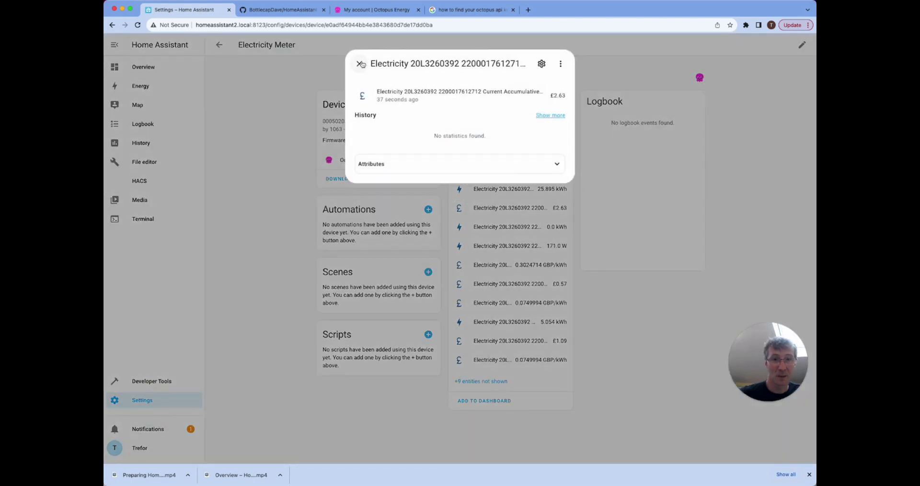
{"action": "left_click", "coordinate": [359, 63]}
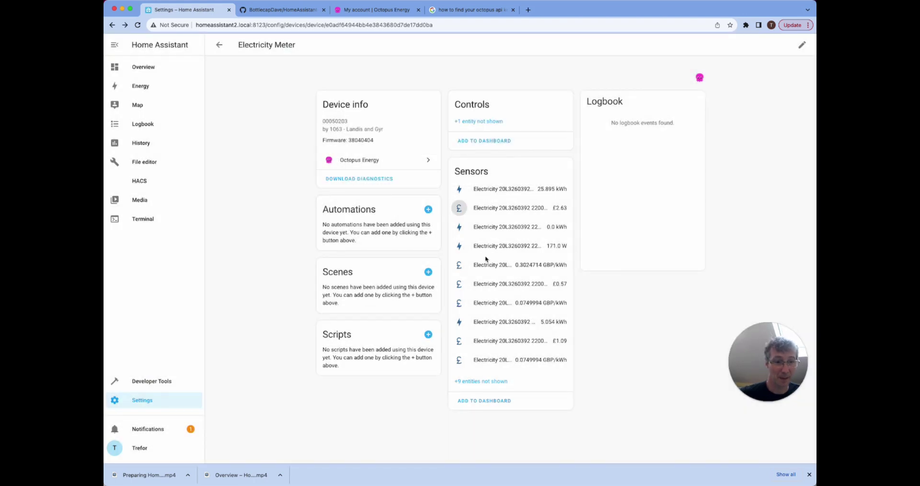
{"action": "left_click", "coordinate": [480, 188]}
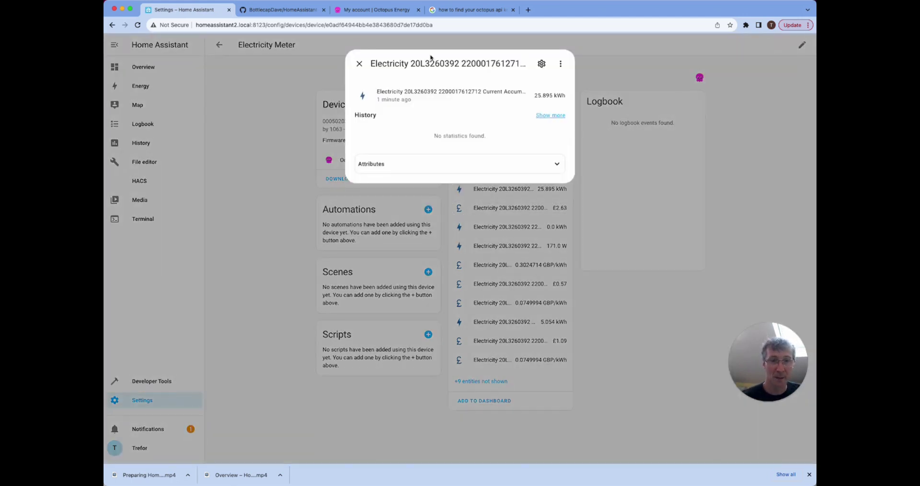
{"action": "left_click", "coordinate": [359, 64]}
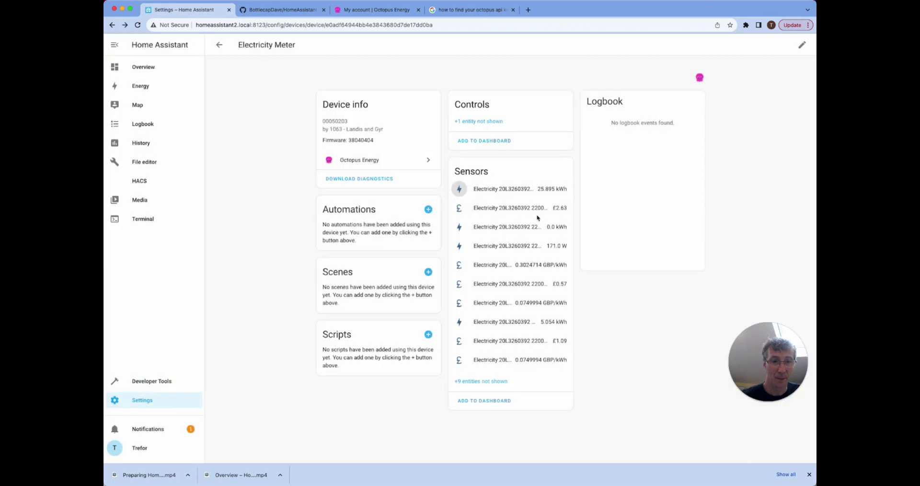
{"action": "left_click", "coordinate": [459, 265]}
{"action": "left_click", "coordinate": [478, 164]}
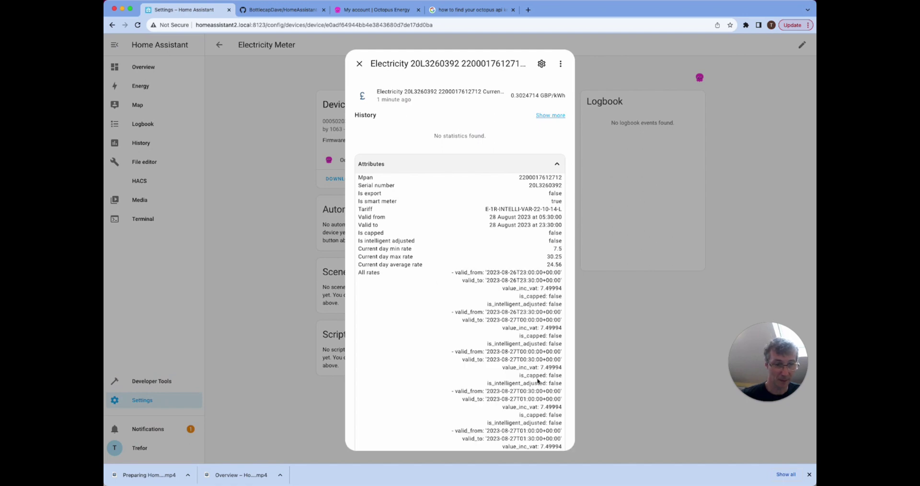
{"action": "left_click", "coordinate": [359, 63]}
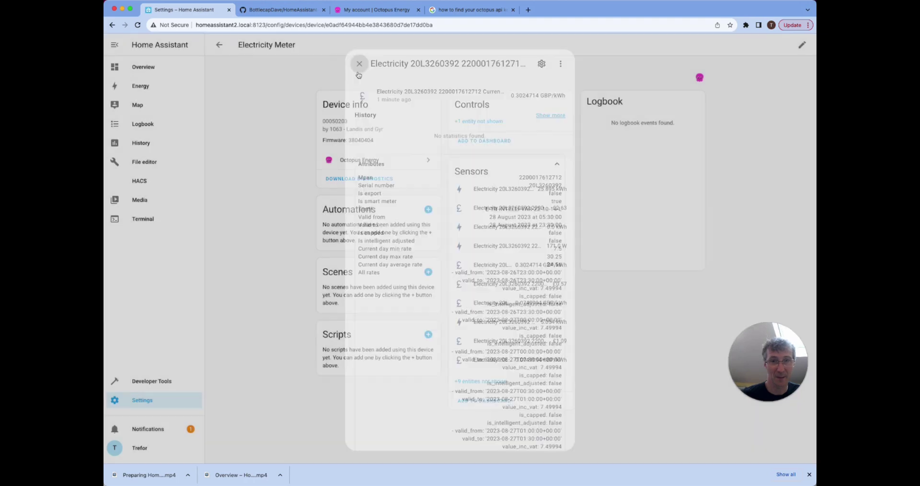
{"action": "left_click", "coordinate": [220, 45]}
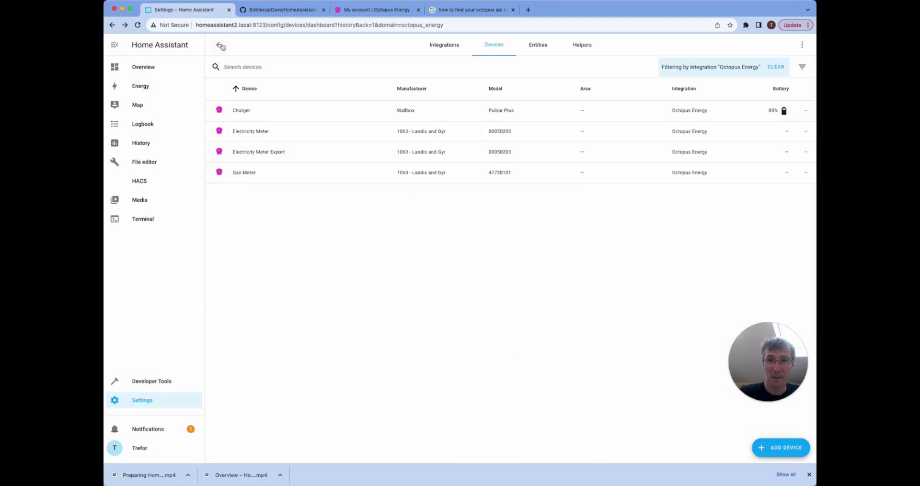
{"action": "left_click", "coordinate": [220, 45]}
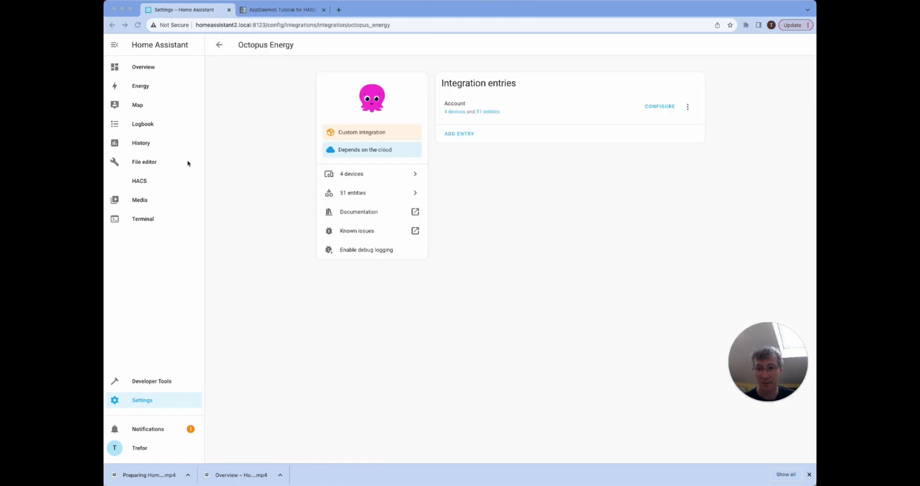
Go back to the Devices & Services settings to show all discovered and configured integrations
{"action": "left_click", "coordinate": [143, 400]}
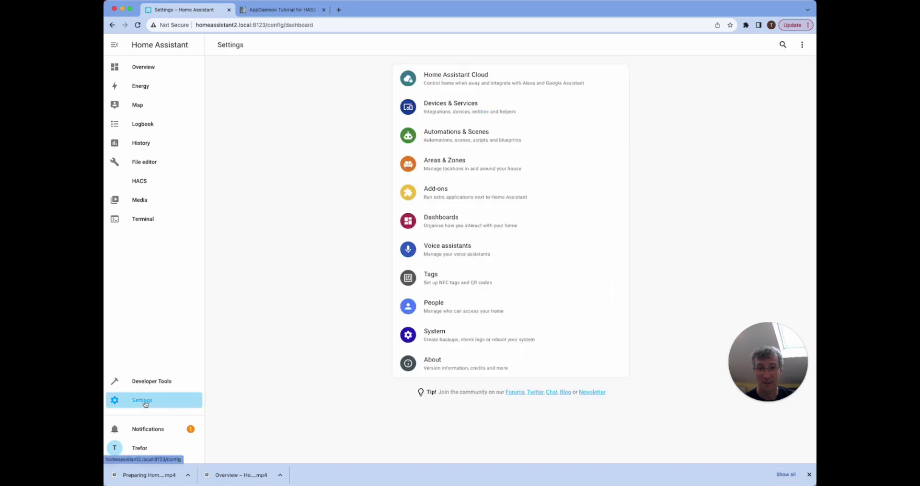
{"action": "left_click", "coordinate": [448, 193]}
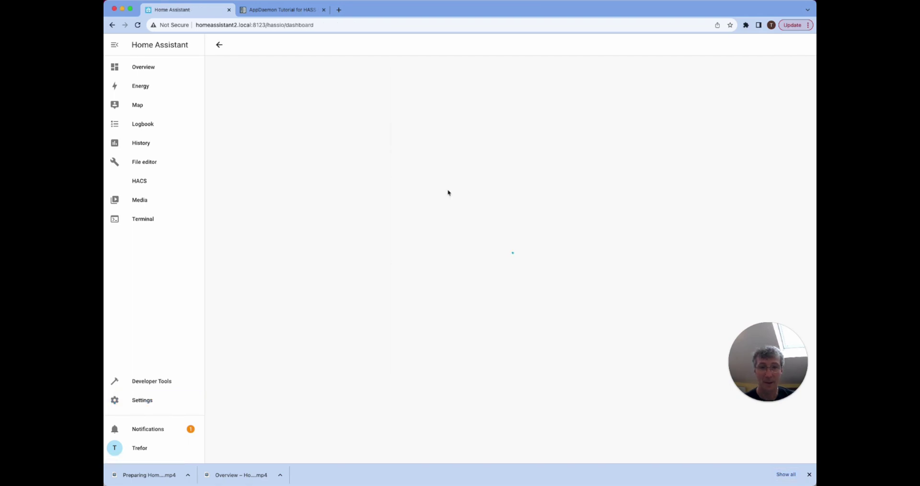
{"action": "left_click", "coordinate": [219, 44]}
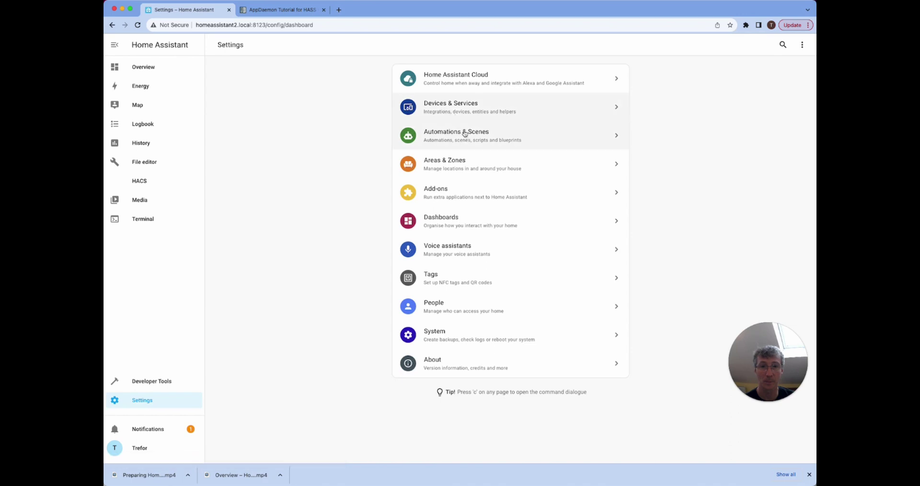
{"action": "left_click", "coordinate": [459, 108]}
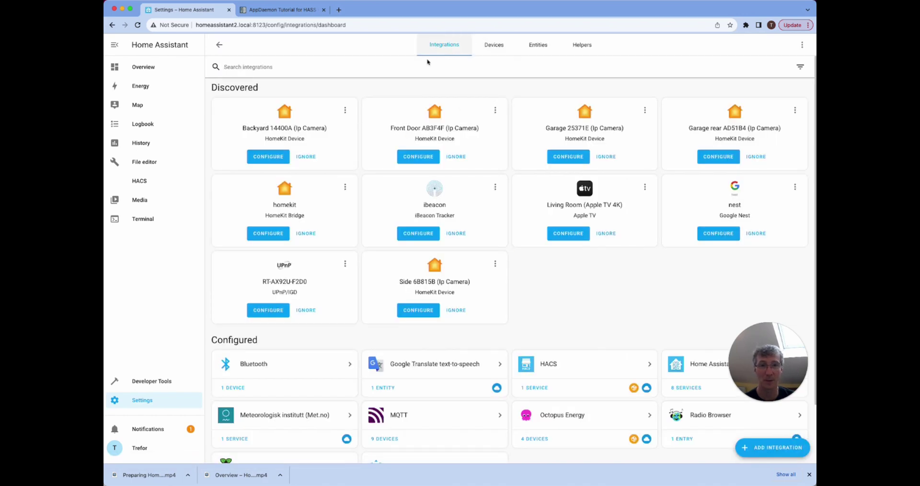
{"action": "left_click", "coordinate": [773, 447]}
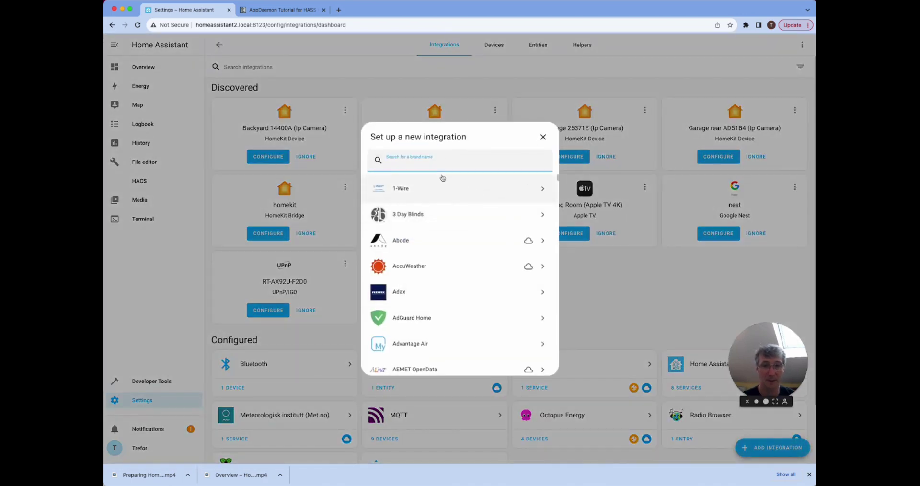
{"action": "type", "text": "appd"}
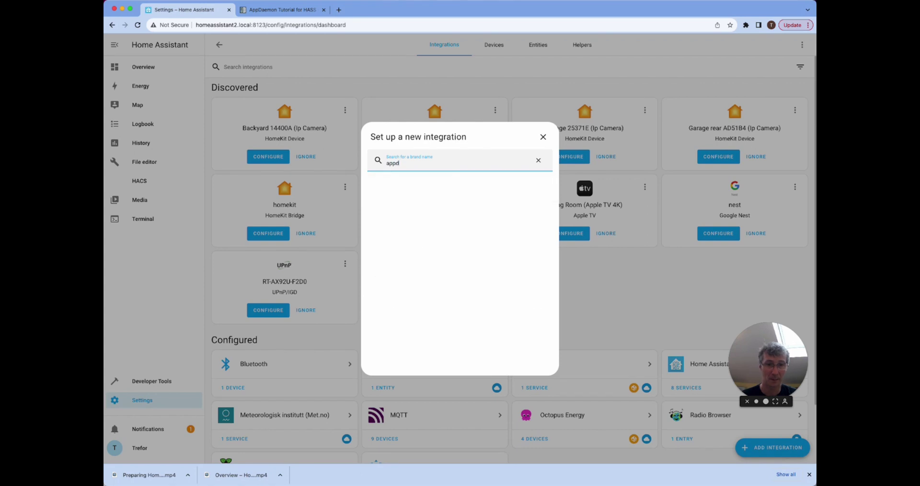
{"action": "left_click", "coordinate": [543, 137]}
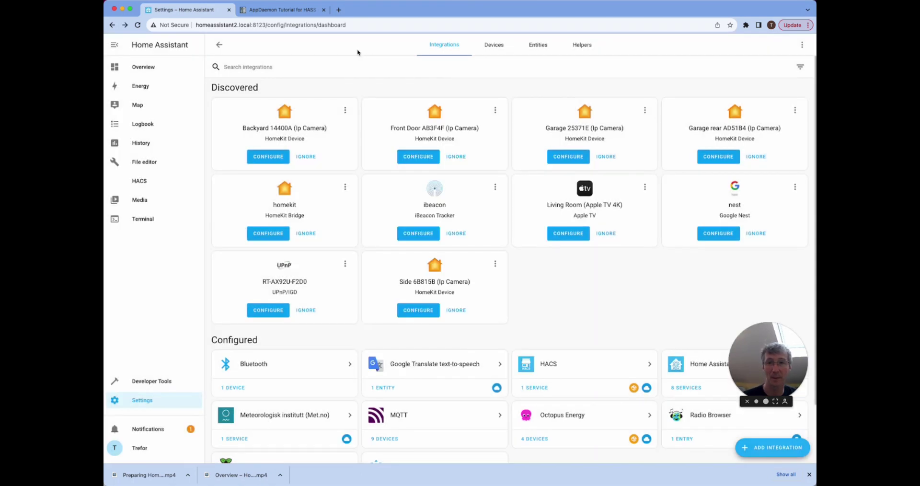
Find the AppDaemon add-on in the Add-on Store by searching for "appd" and install it
{"action": "left_click", "coordinate": [218, 45]}
{"action": "left_click", "coordinate": [473, 191]}
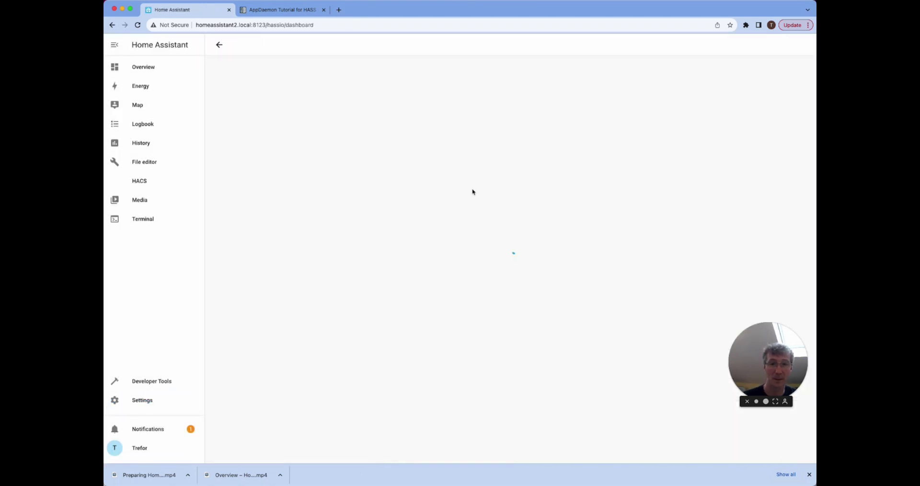
{"action": "left_click", "coordinate": [777, 447]}
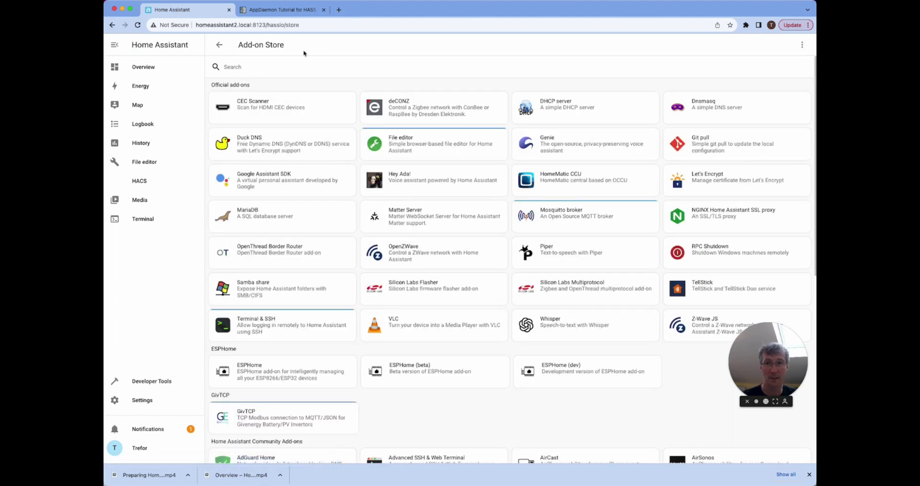
{"action": "type", "text": "appd"}
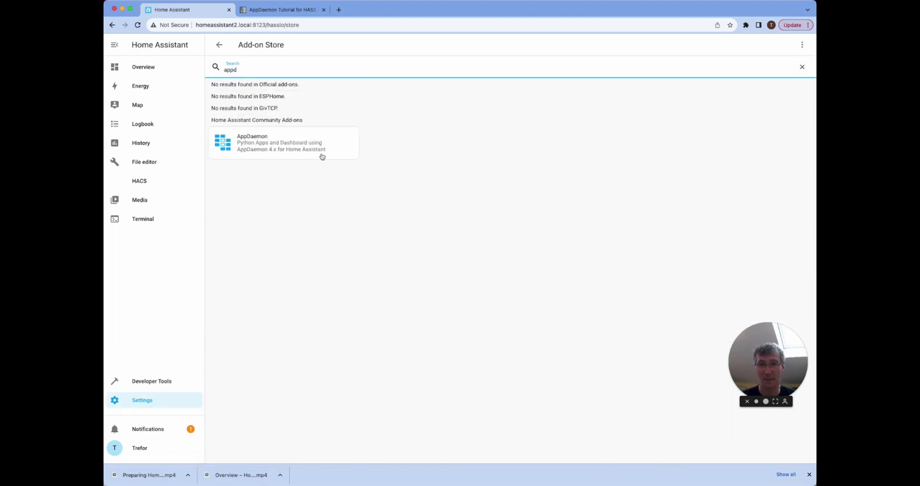
{"action": "left_click", "coordinate": [284, 143]}
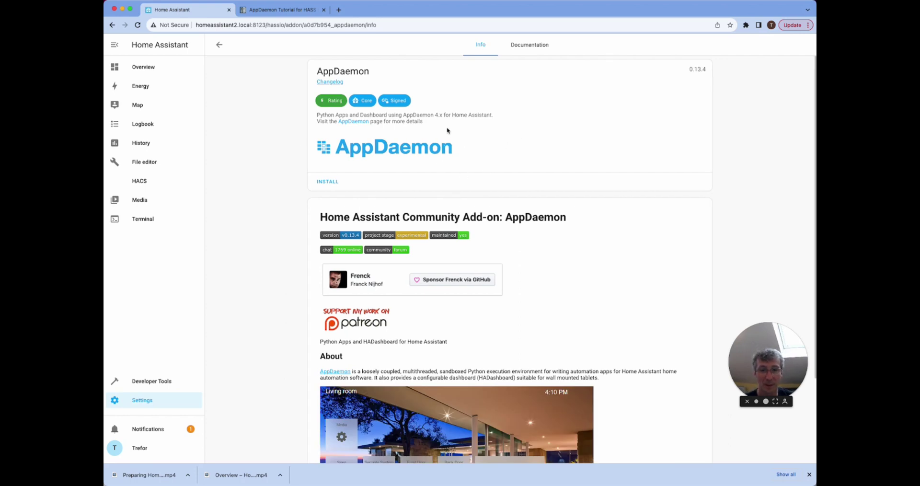
{"action": "left_click", "coordinate": [327, 182]}
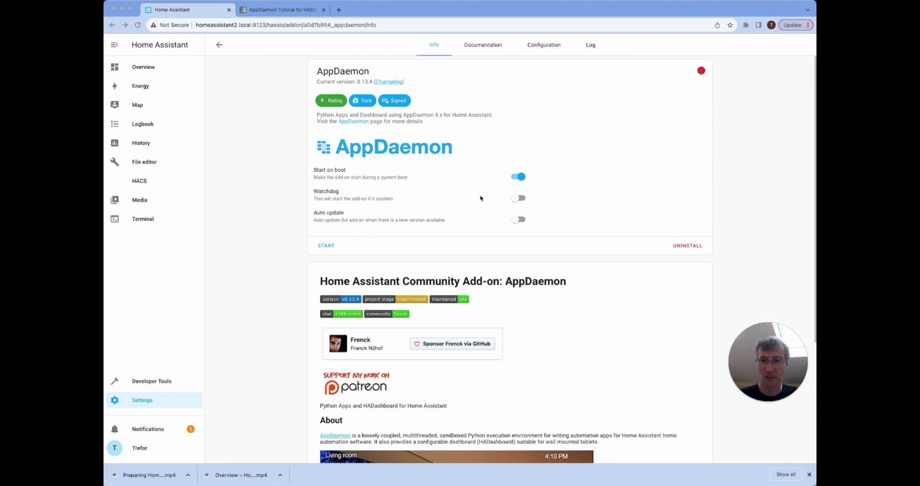
Review AppDaemon's configuration options and network port without changing them, and start the add-on
{"action": "left_click", "coordinate": [503, 203]}
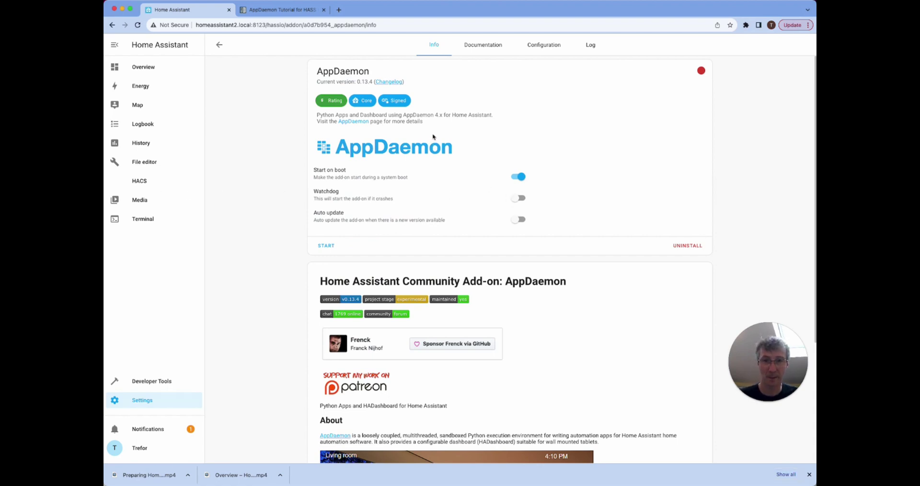
{"action": "left_click", "coordinate": [544, 45]}
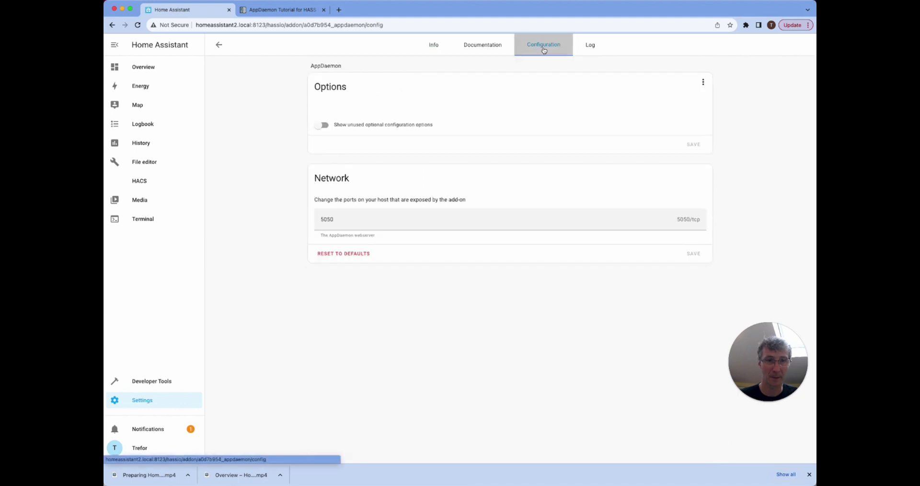
{"action": "left_click", "coordinate": [372, 121]}
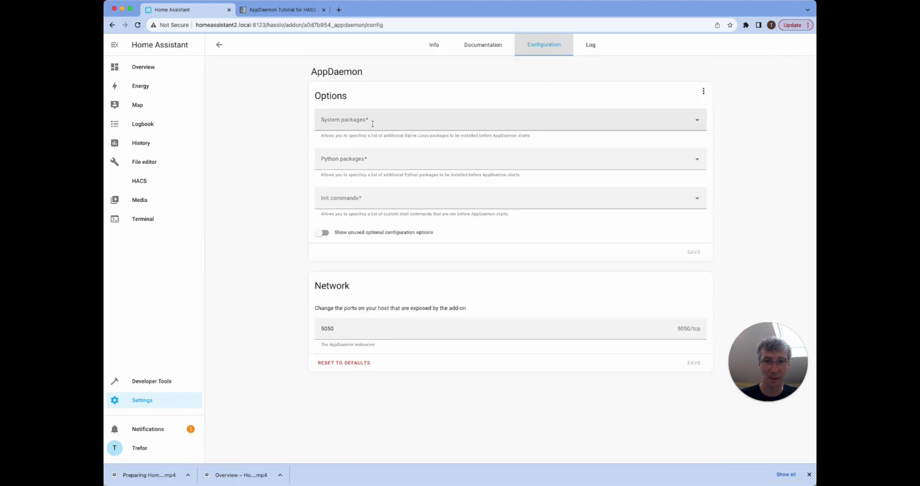
{"action": "left_click", "coordinate": [378, 270]}
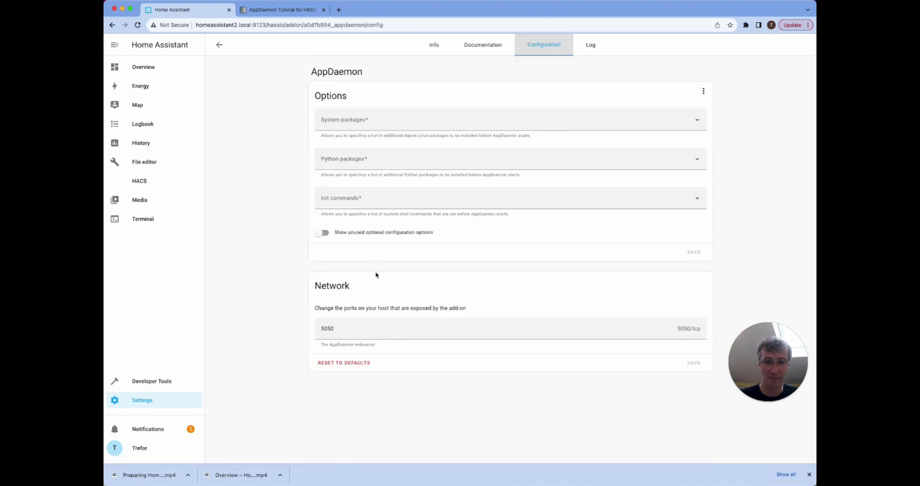
{"action": "left_click", "coordinate": [435, 48]}
{"action": "left_click", "coordinate": [325, 247]}
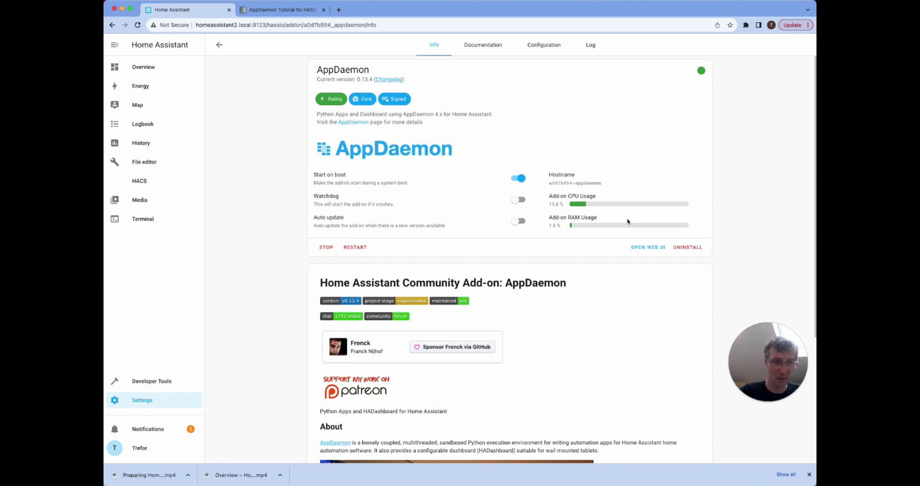
Try AppDaemon's web UI, and return to the add-on to view and refresh its log
{"action": "left_click", "coordinate": [656, 249]}
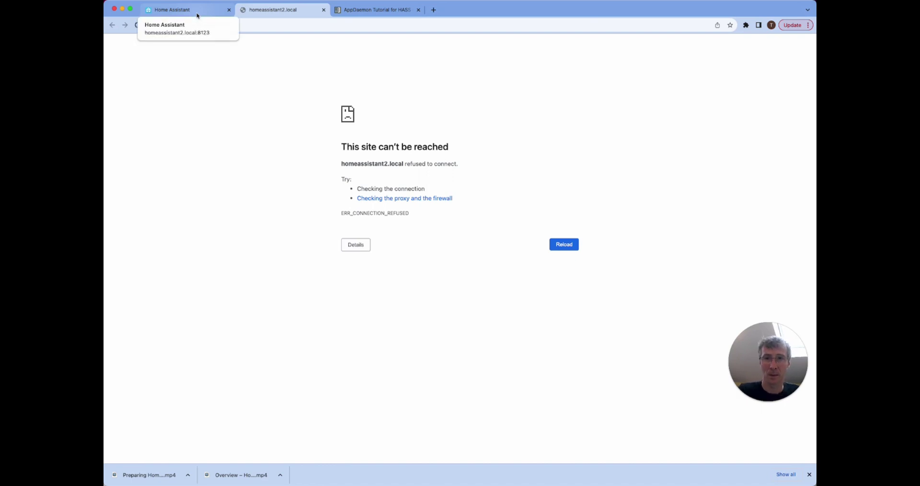
{"action": "left_click", "coordinate": [182, 10]}
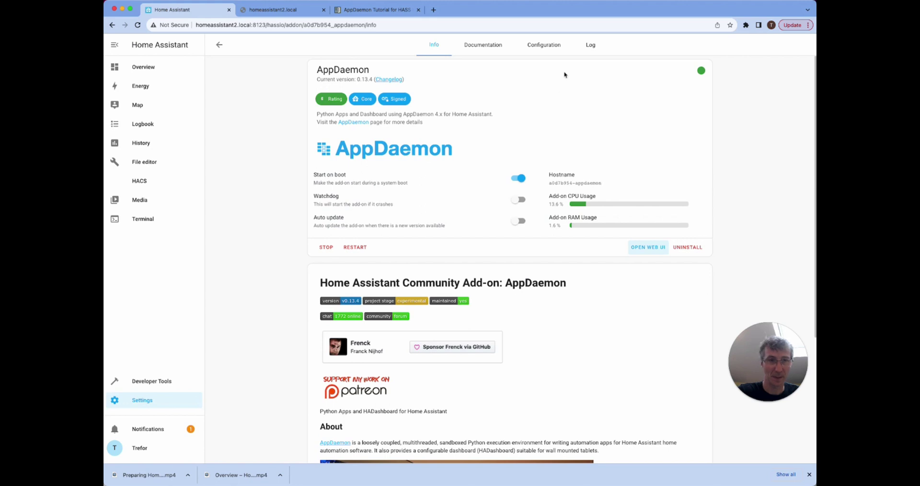
{"action": "left_click", "coordinate": [590, 45]}
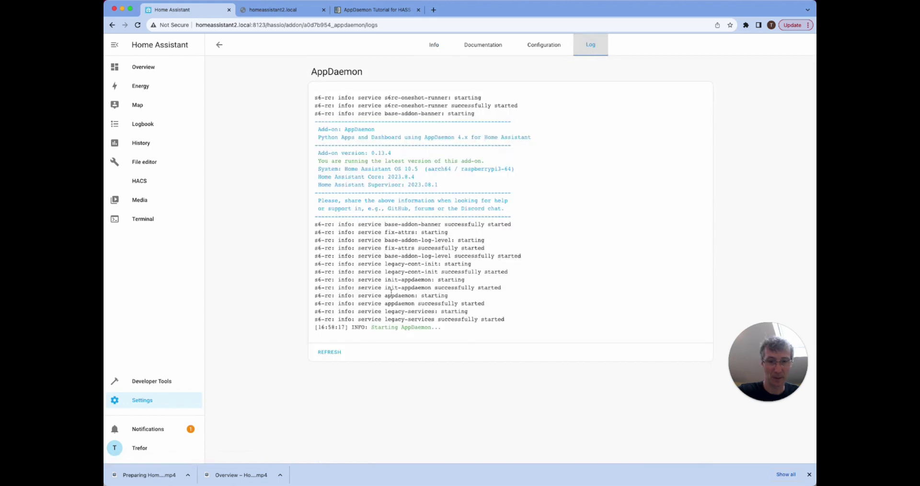
{"action": "left_click", "coordinate": [335, 353]}
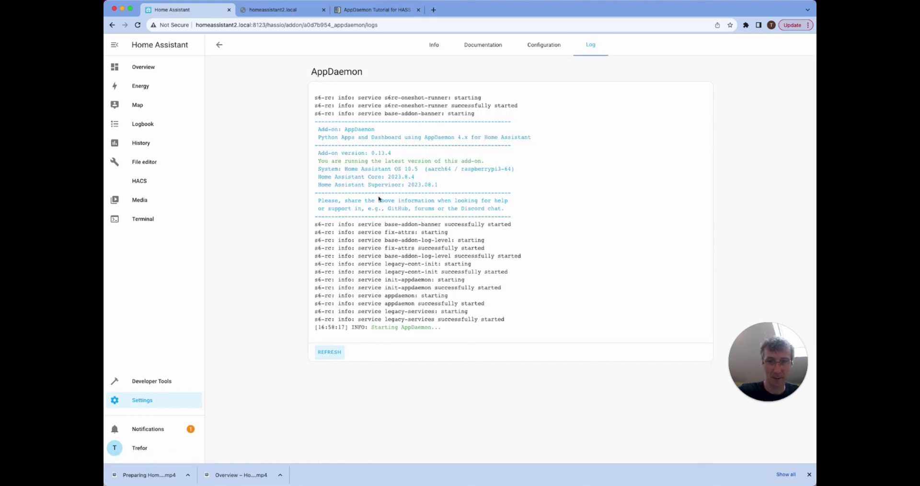
Open the HACS integrations list and look for a Solcast repository by searching for "sol"
{"action": "left_click", "coordinate": [152, 68]}
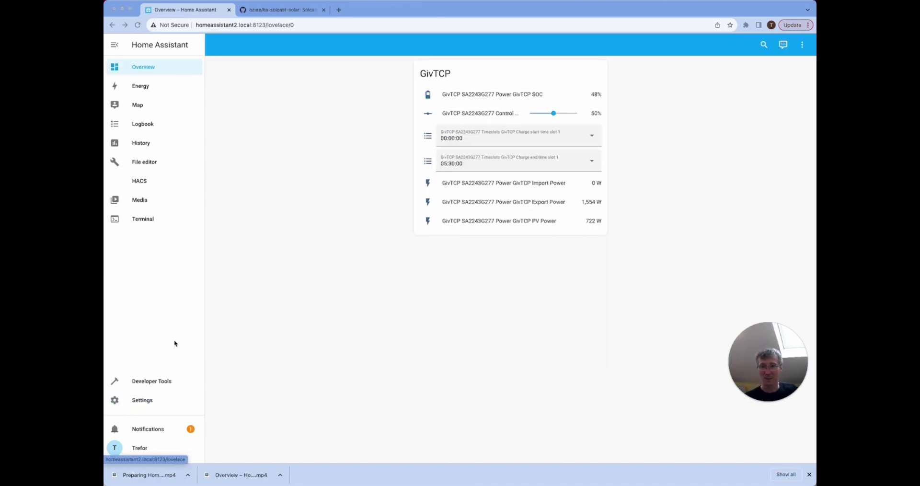
{"action": "left_click", "coordinate": [145, 181]}
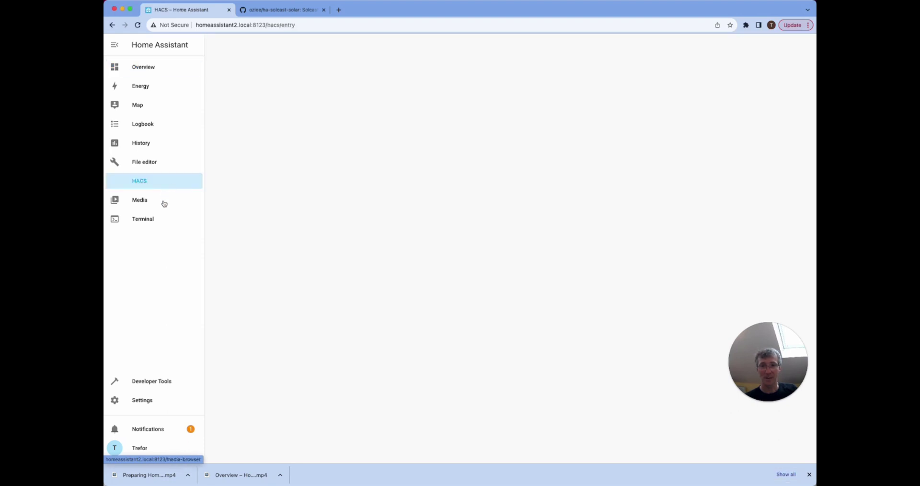
{"action": "left_click", "coordinate": [489, 83]}
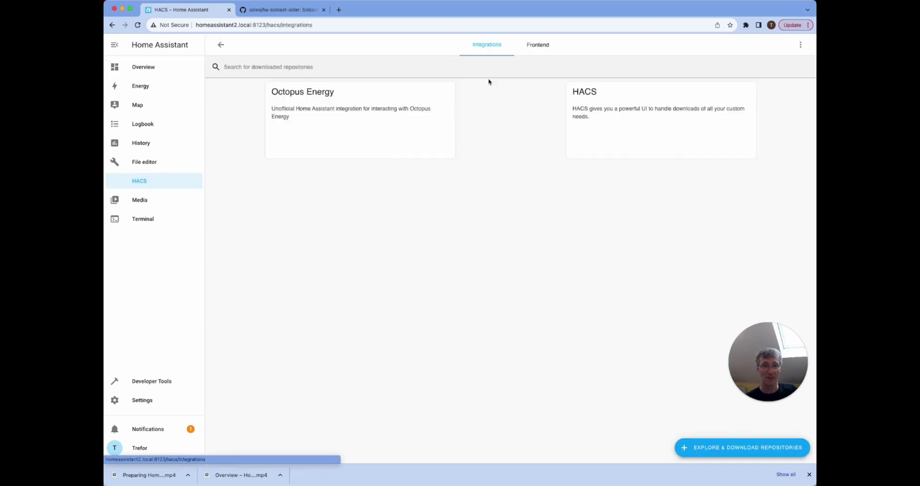
{"action": "left_click", "coordinate": [738, 451]}
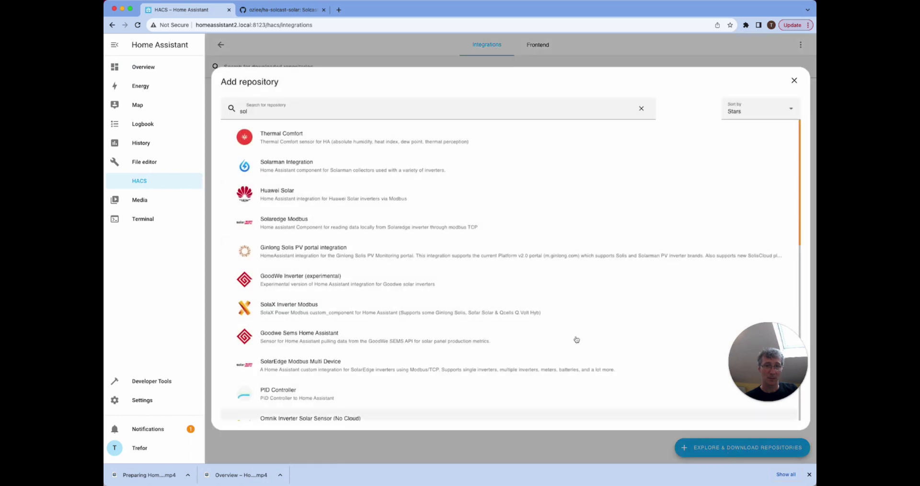
{"action": "left_click", "coordinate": [794, 80]}
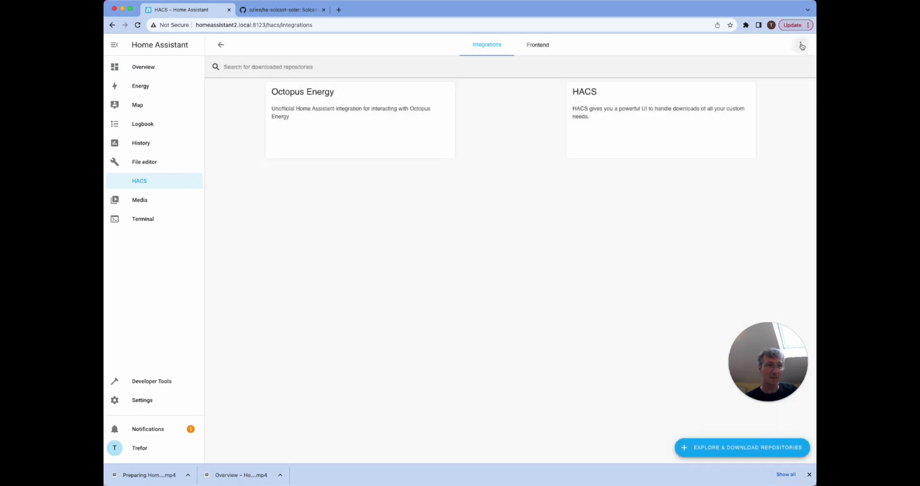
{"action": "left_click", "coordinate": [800, 45]}
{"action": "left_click", "coordinate": [785, 125]}
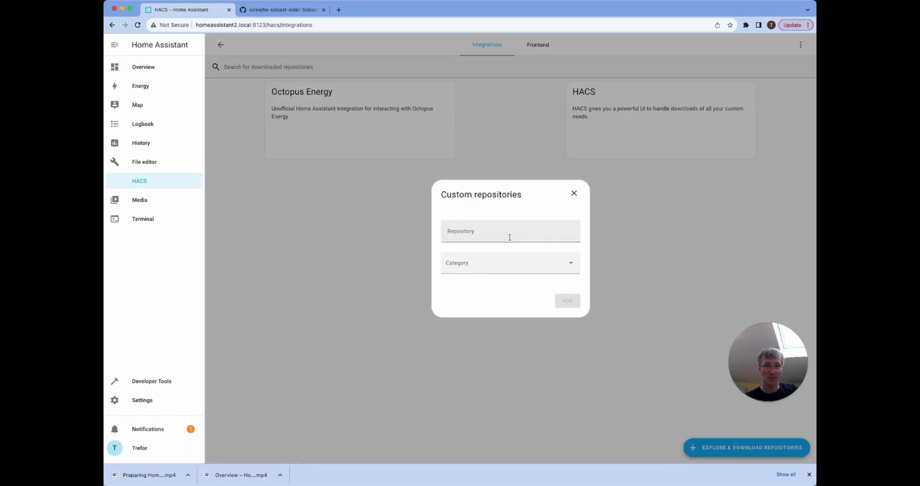
{"action": "left_click", "coordinate": [494, 236]}
{"action": "type", "text": "https://github.com/oziee/ha-solcast-solar"}
{"action": "left_click", "coordinate": [490, 268]}
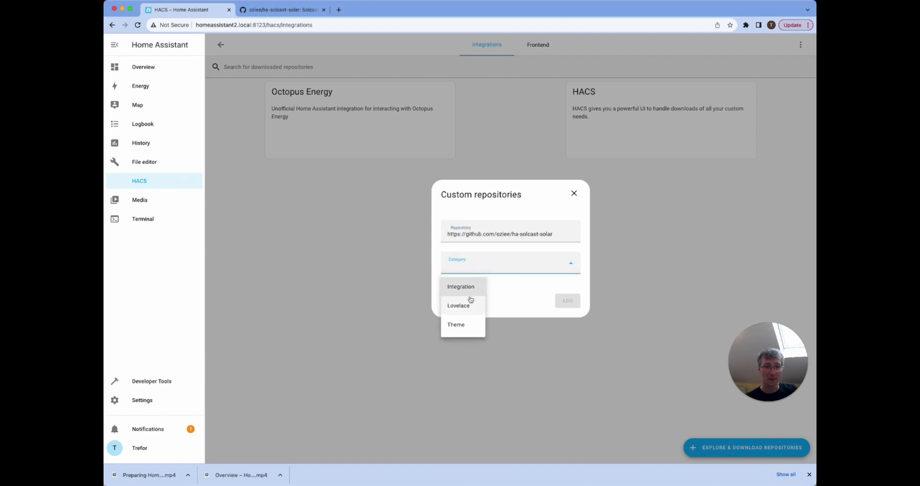
{"action": "left_click", "coordinate": [468, 288]}
{"action": "left_click", "coordinate": [567, 301]}
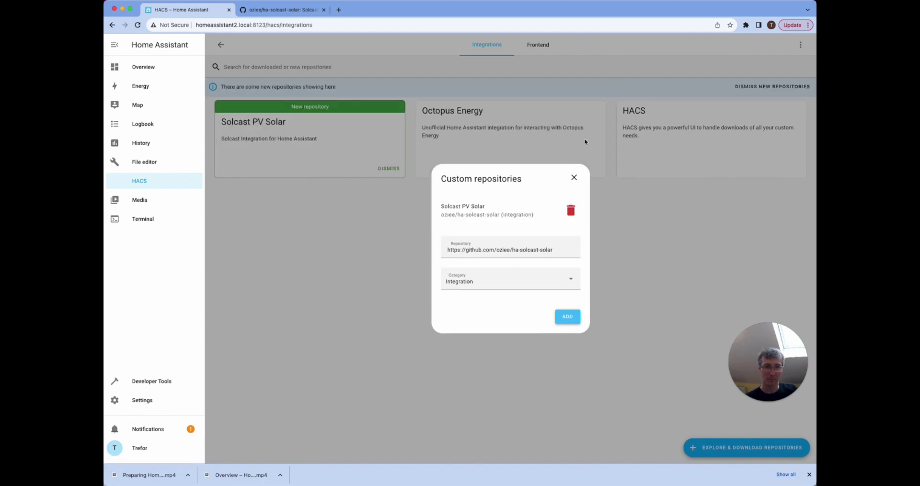
{"action": "left_click", "coordinate": [574, 179]}
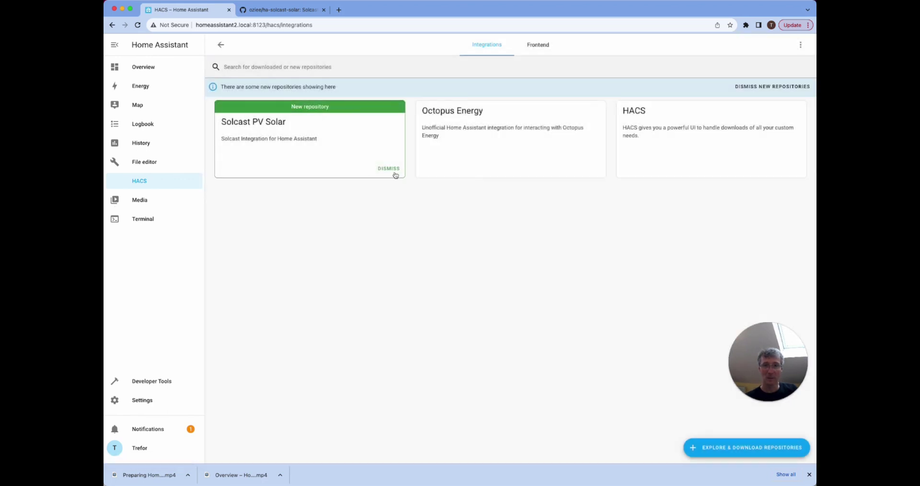
Open the new Solcast PV Solar repository in HACS and download it
{"action": "left_click", "coordinate": [279, 132]}
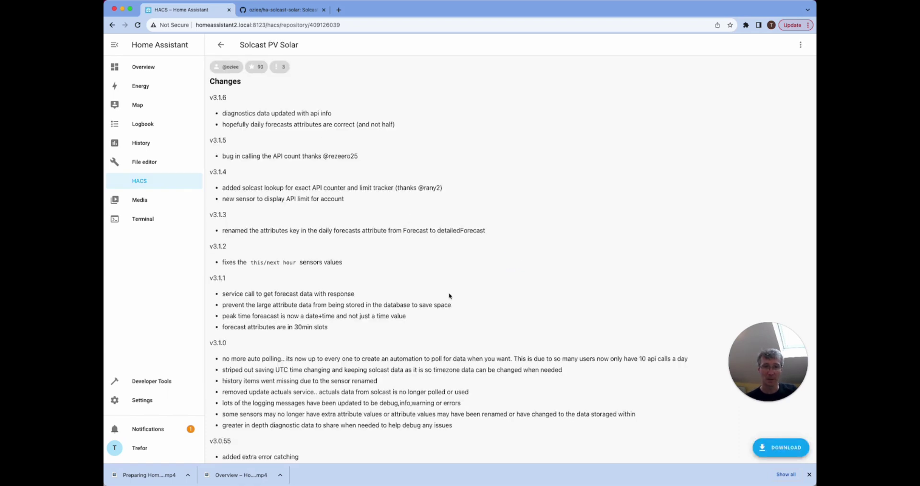
{"action": "left_click", "coordinate": [764, 449]}
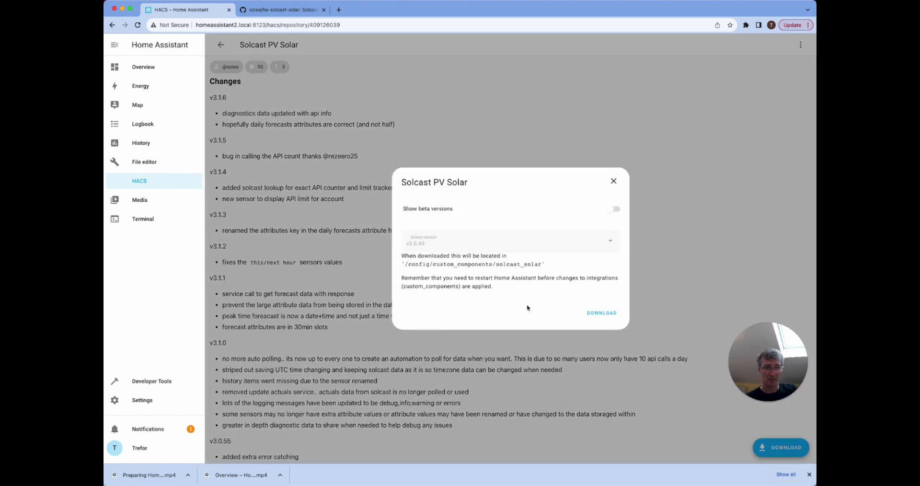
{"action": "left_click", "coordinate": [601, 314]}
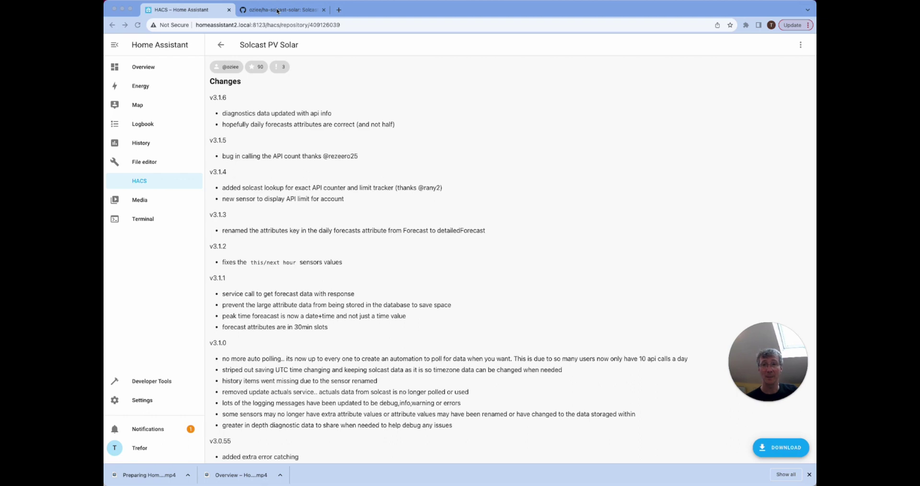
Search the web for "apex charts home assistant" in a new browser tab and open the RomRider/apexcharts-card GitHub repository
{"action": "left_click", "coordinate": [340, 11]}
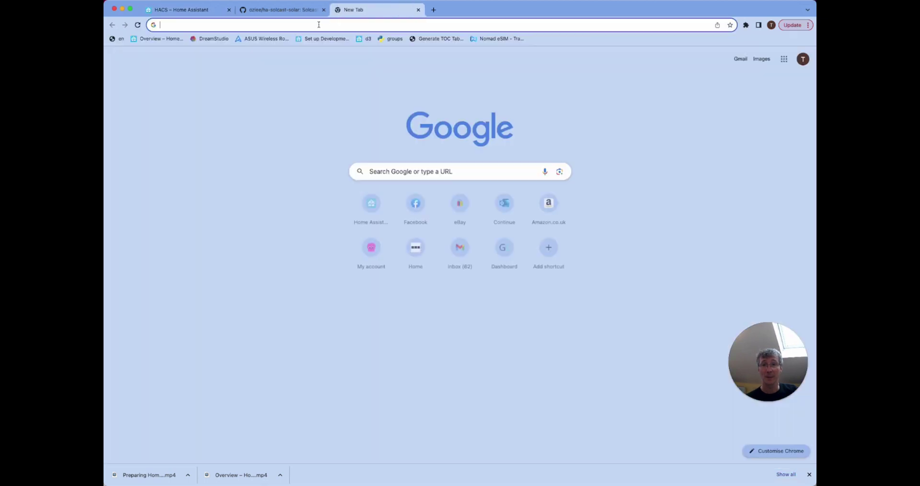
{"action": "type", "text": "ape xcha"}
{"action": "key", "text": "BackSpace"}
{"action": "key", "text": "BackSpace"}
{"action": "key", "text": "BackSpace"}
{"action": "key", "text": "BackSpace"}
{"action": "key", "text": "BackSpace"}
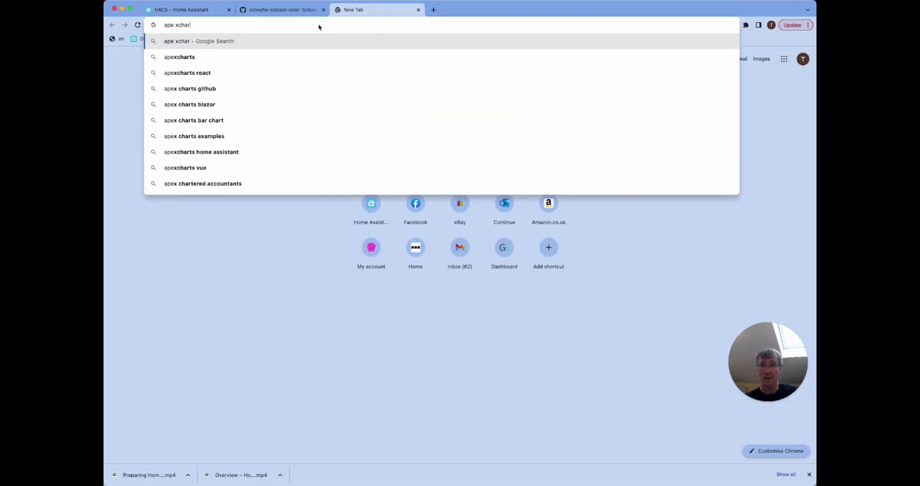
{"action": "type", "text": "x charts "}
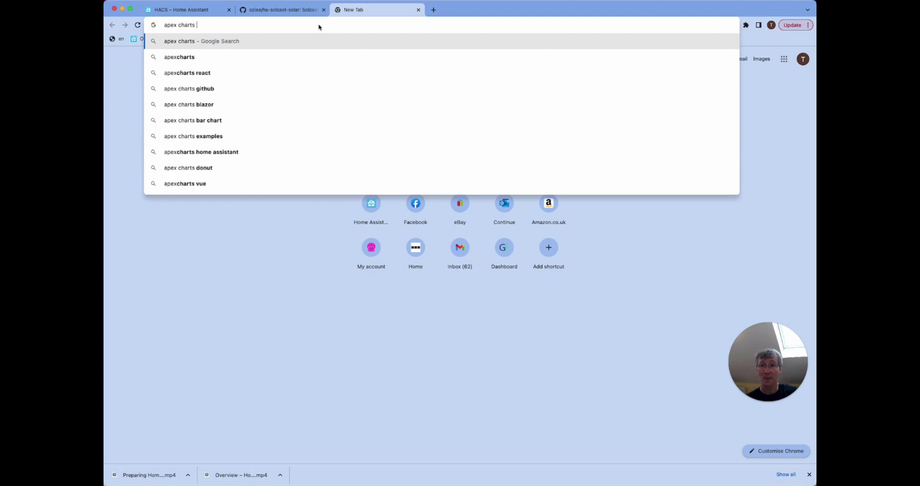
{"action": "type", "text": "home assistant"}
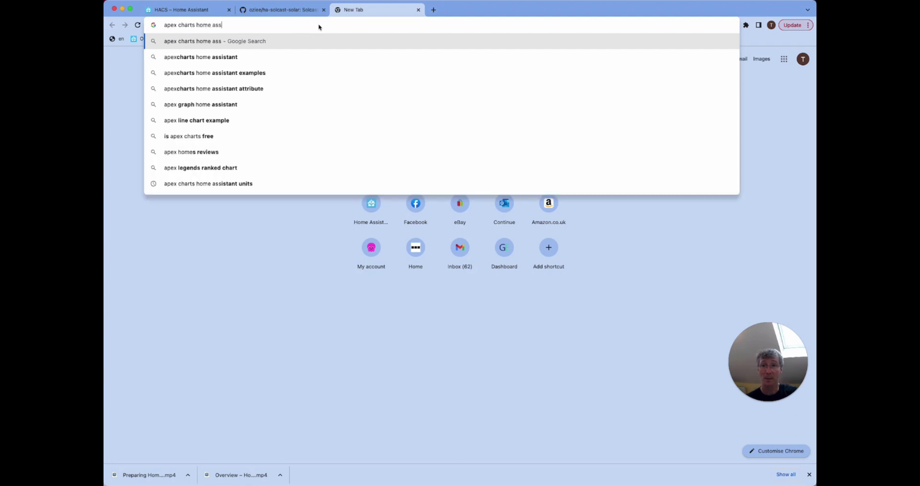
{"action": "key", "text": "Return"}
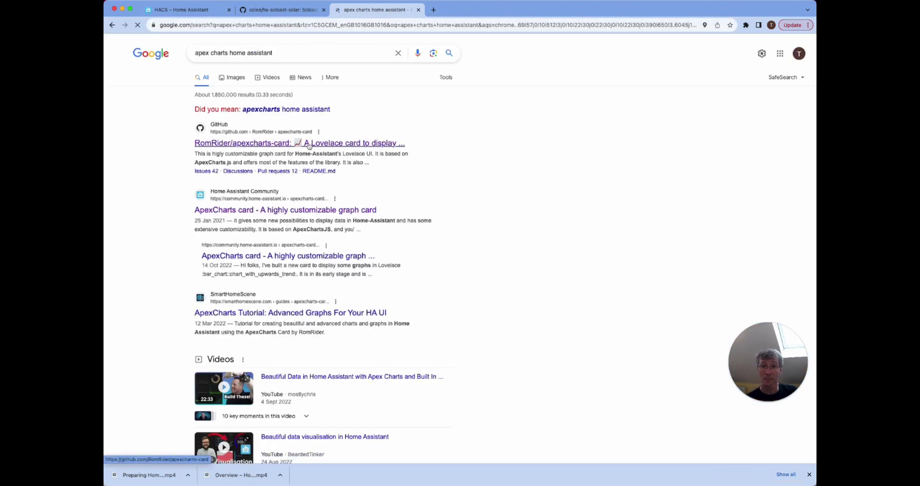
{"action": "left_click", "coordinate": [279, 143]}
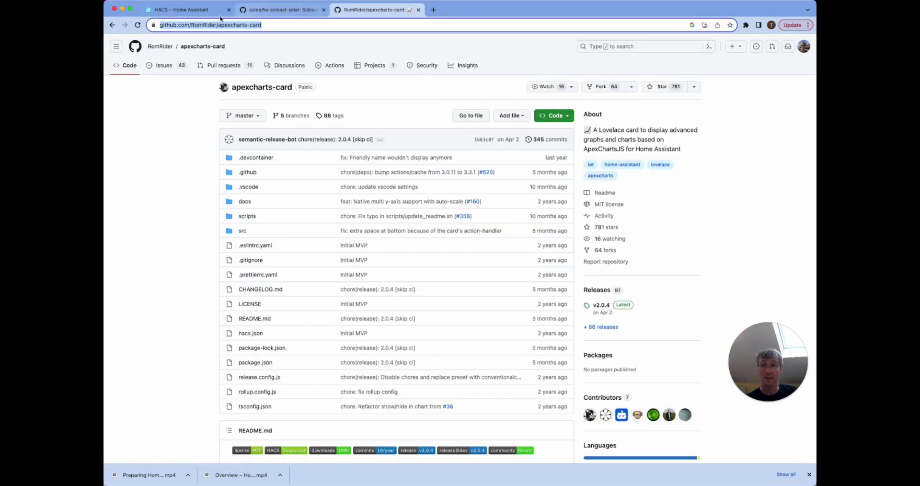
{"action": "left_click", "coordinate": [183, 9]}
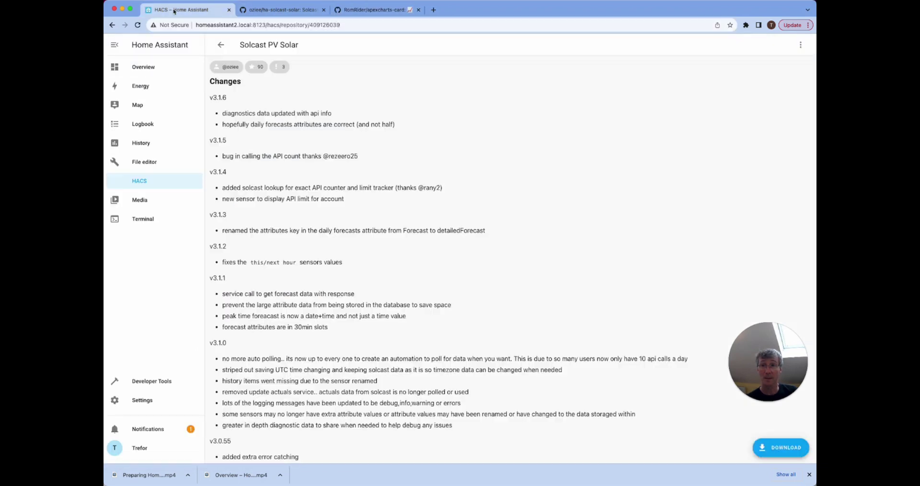
{"action": "left_click", "coordinate": [220, 45]}
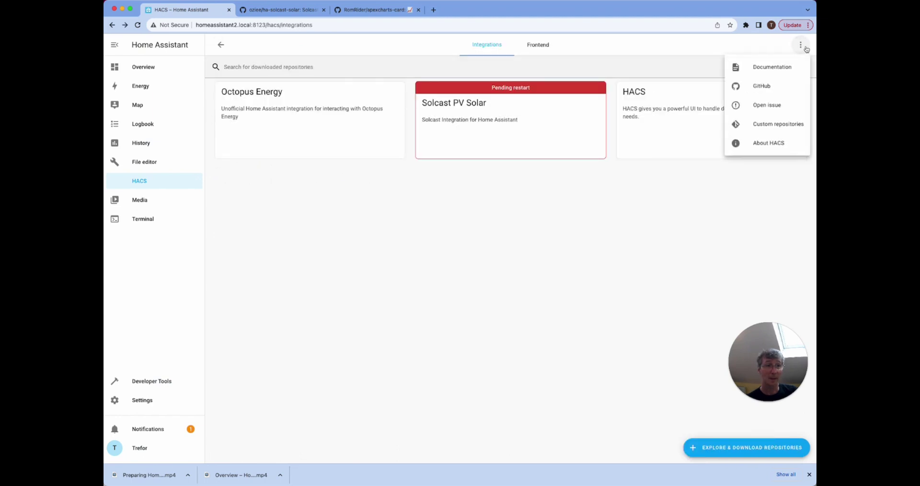
{"action": "left_click", "coordinate": [800, 45]}
{"action": "left_click", "coordinate": [770, 124]}
{"action": "left_click", "coordinate": [510, 249]}
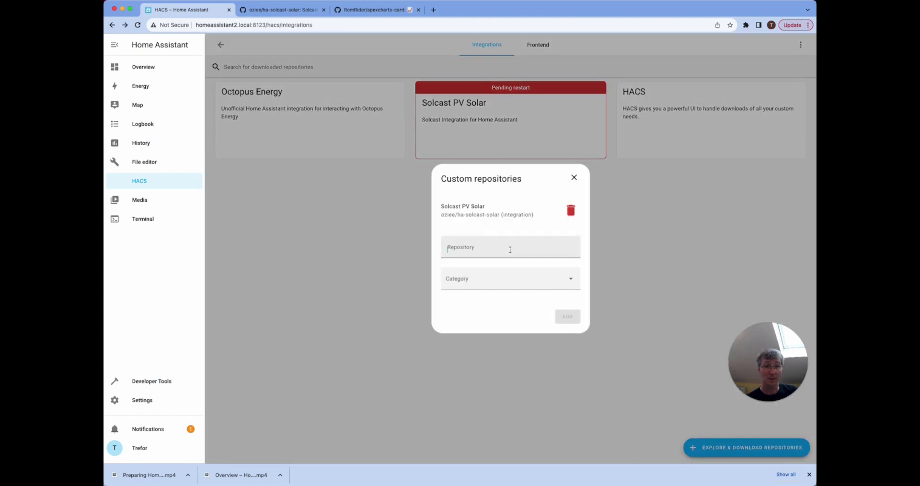
{"action": "type", "text": "https://github.com/RomRider/apexcharts-card"}
{"action": "left_click", "coordinate": [495, 283]}
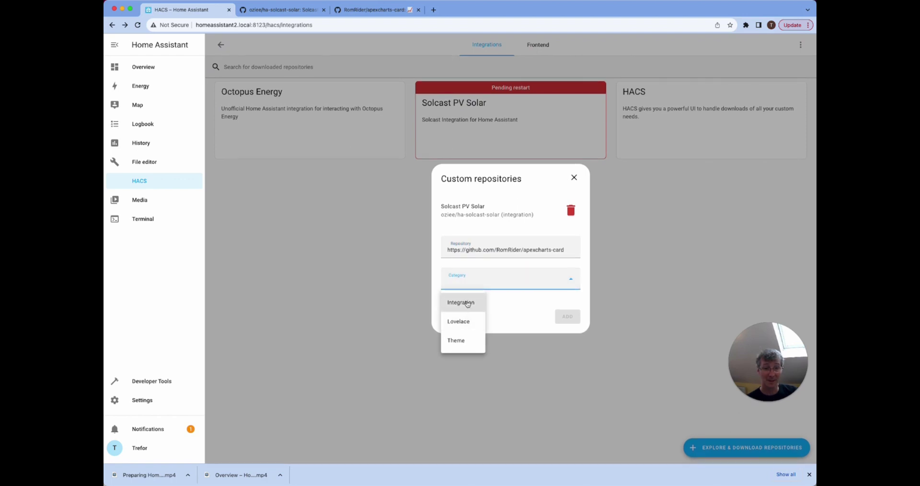
{"action": "left_click", "coordinate": [459, 322]}
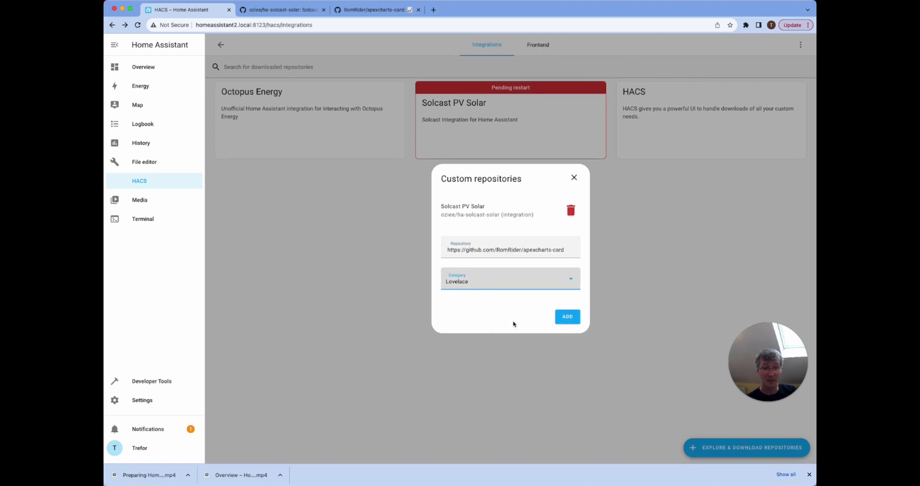
{"action": "left_click", "coordinate": [567, 317]}
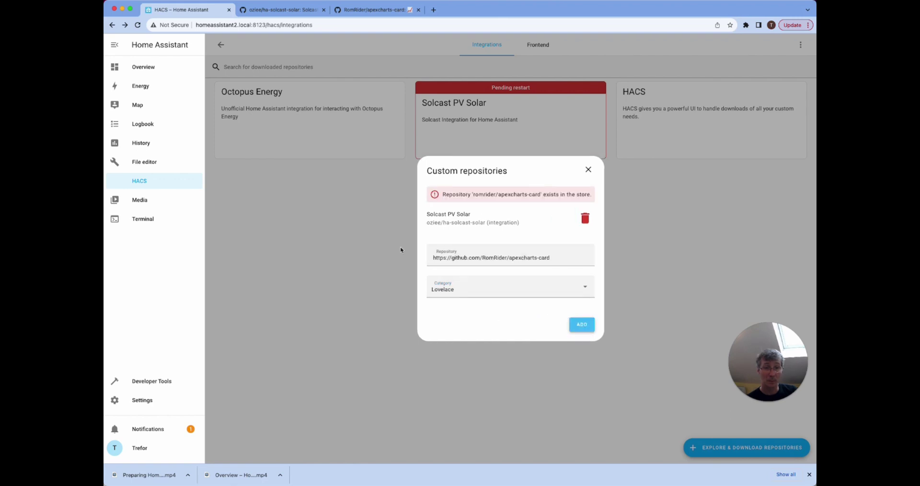
Try to add the apexcharts-card custom repository under the Integration category instead and close the custom repositories dialog
{"action": "left_click", "coordinate": [487, 293]}
{"action": "left_click", "coordinate": [453, 310]}
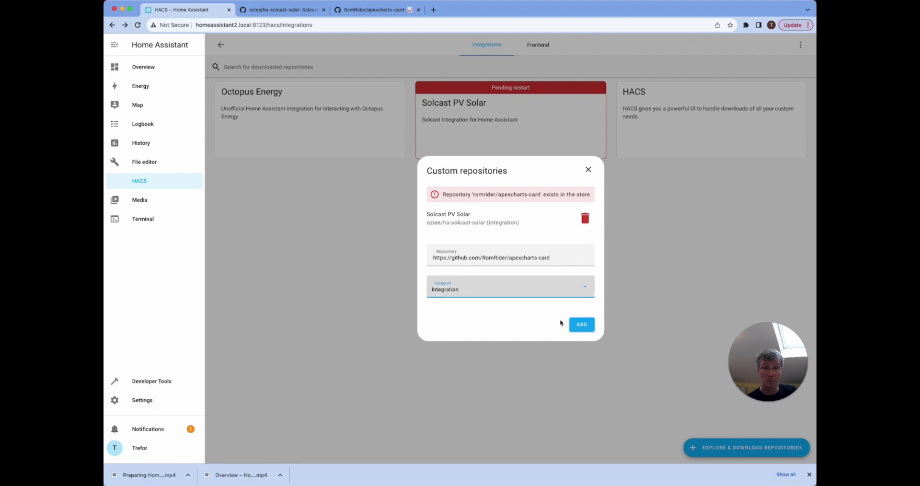
{"action": "left_click", "coordinate": [580, 324]}
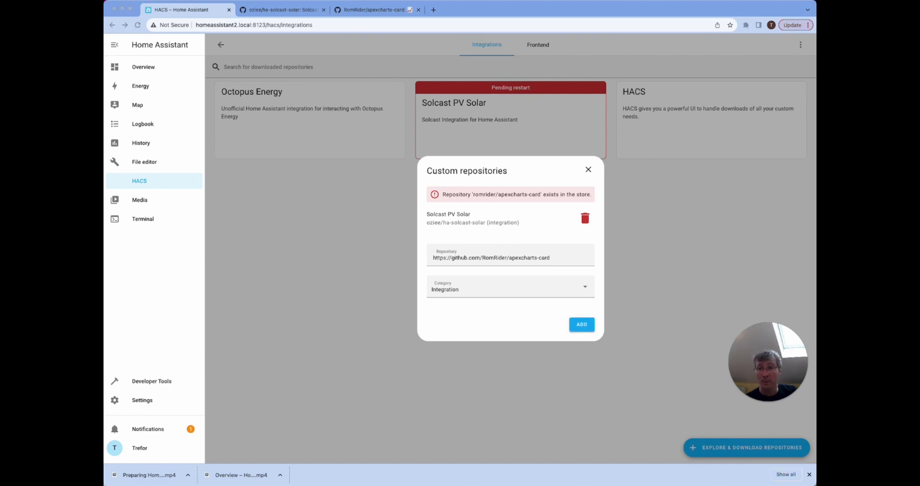
{"action": "left_click", "coordinate": [588, 170]}
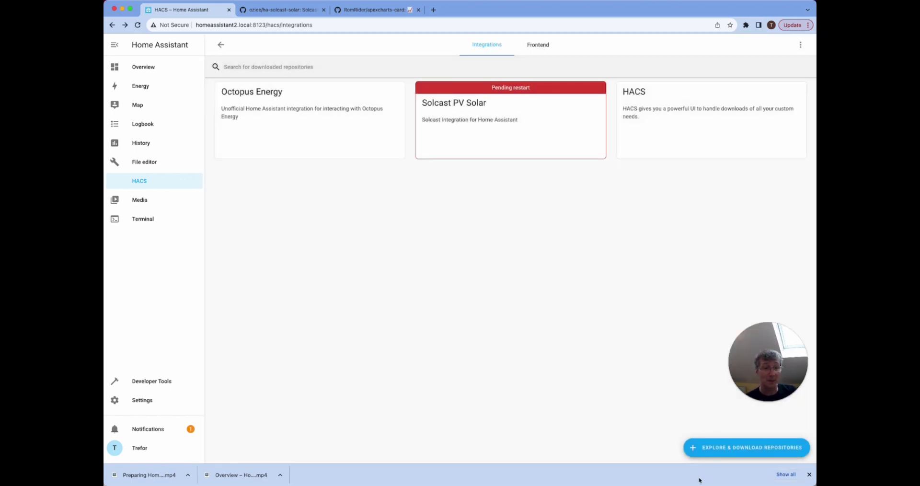
Search the HACS integration repositories for "apex c" and close the repository search
{"action": "left_click", "coordinate": [710, 448]}
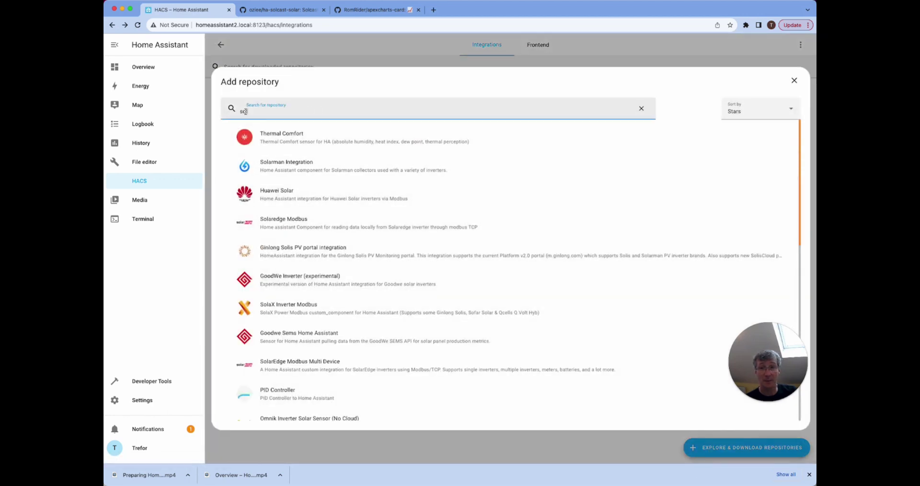
{"action": "left_click_drag", "start_coordinate": [249, 111], "coordinate": [233, 114]}
{"action": "type", "text": "apex"}
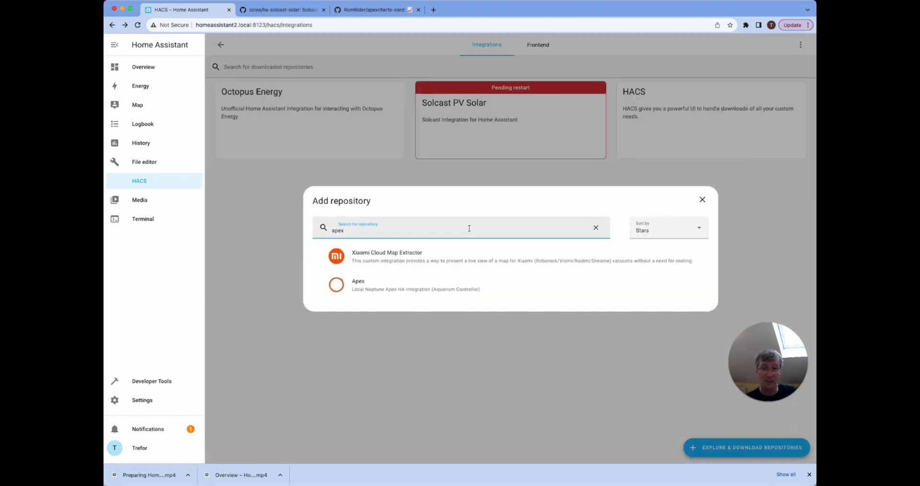
{"action": "type", "text": " c"}
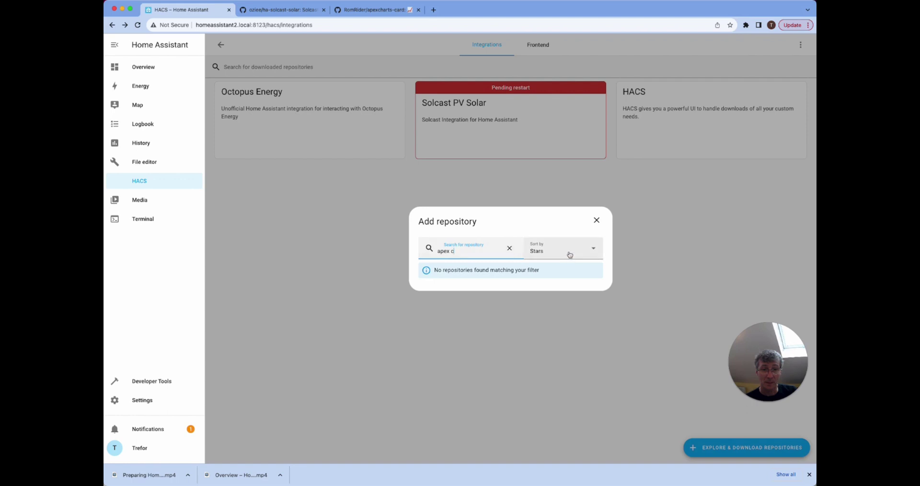
{"action": "left_click", "coordinate": [548, 249]}
{"action": "left_click", "coordinate": [481, 249]}
{"action": "left_click_drag", "start_coordinate": [475, 249], "coordinate": [421, 250]}
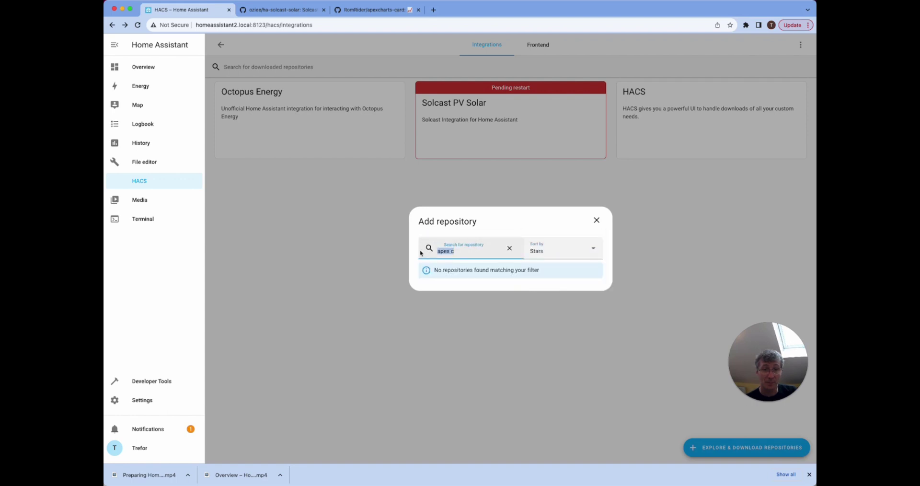
{"action": "key", "text": "Escape"}
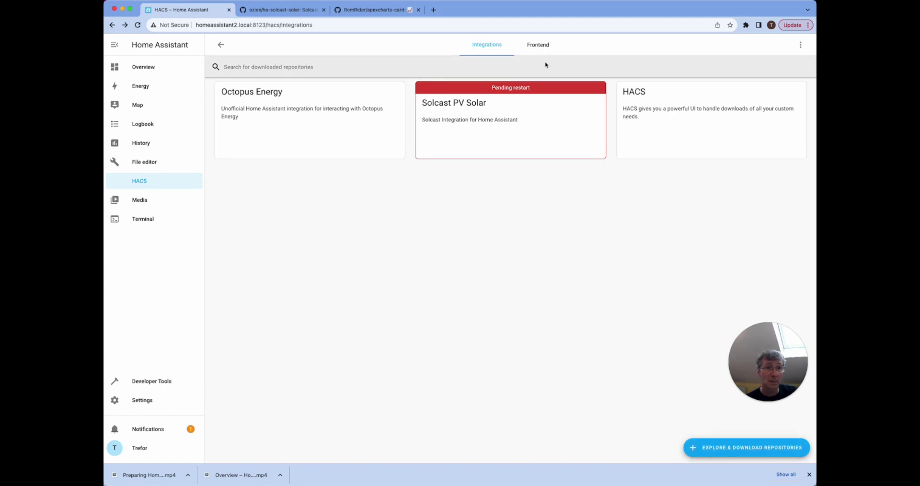
Find apexcharts-card among the HACS frontend repositories, download version v2.0.4 and reload the browser
{"action": "left_click", "coordinate": [538, 45]}
{"action": "left_click", "coordinate": [706, 447]}
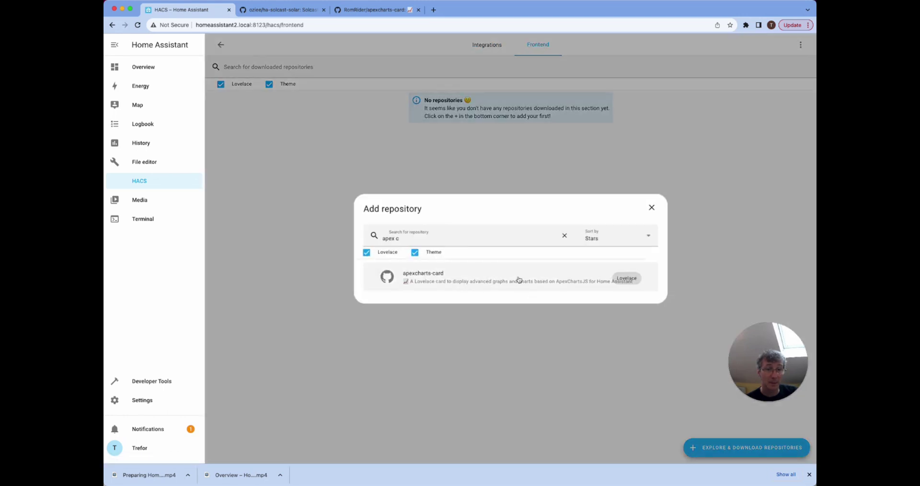
{"action": "left_click", "coordinate": [438, 278]}
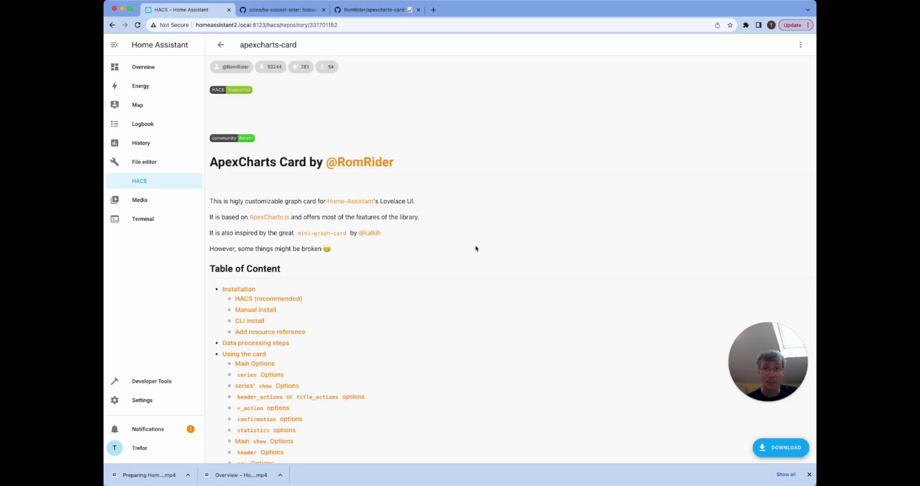
{"action": "left_click", "coordinate": [779, 444]}
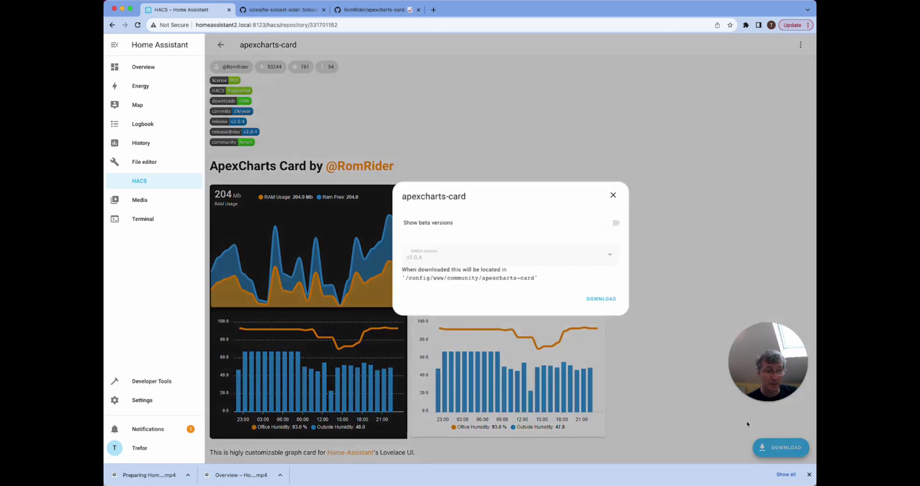
{"action": "left_click", "coordinate": [608, 300]}
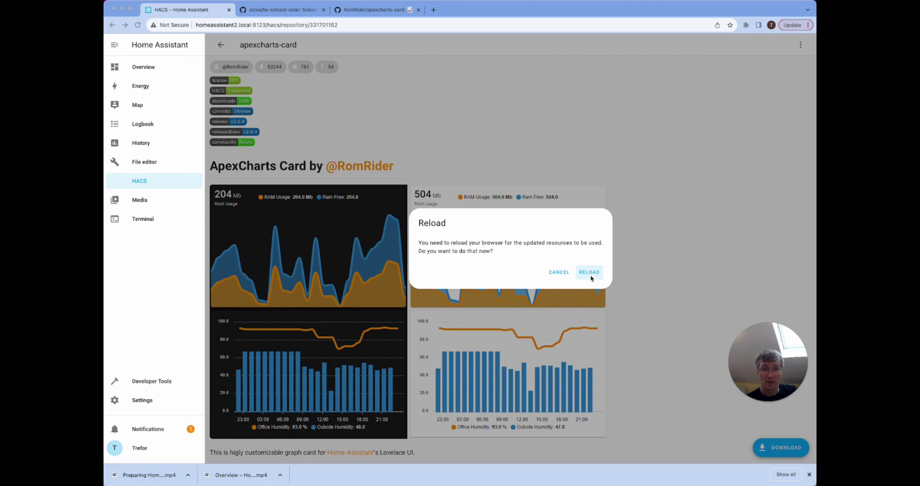
{"action": "left_click", "coordinate": [589, 272]}
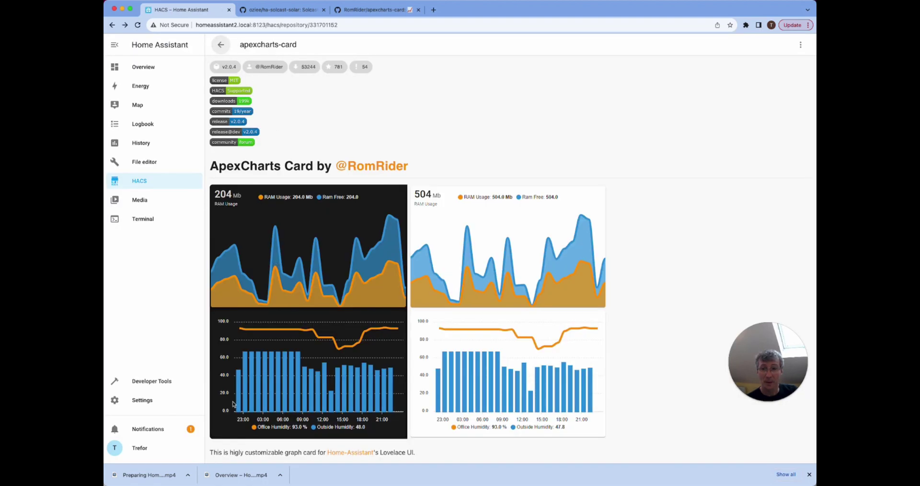
Follow the pending restart notice in HACS and fully restart Home Assistant
{"action": "left_click", "coordinate": [145, 180]}
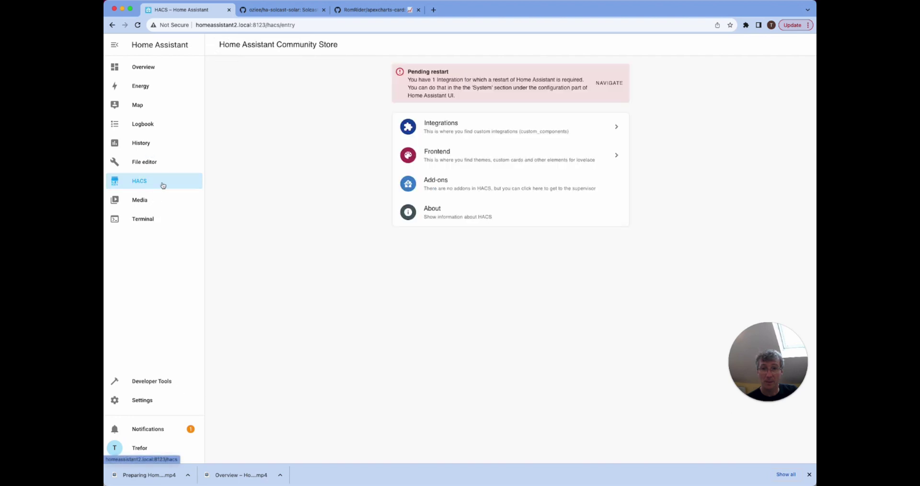
{"action": "left_click", "coordinate": [609, 83]}
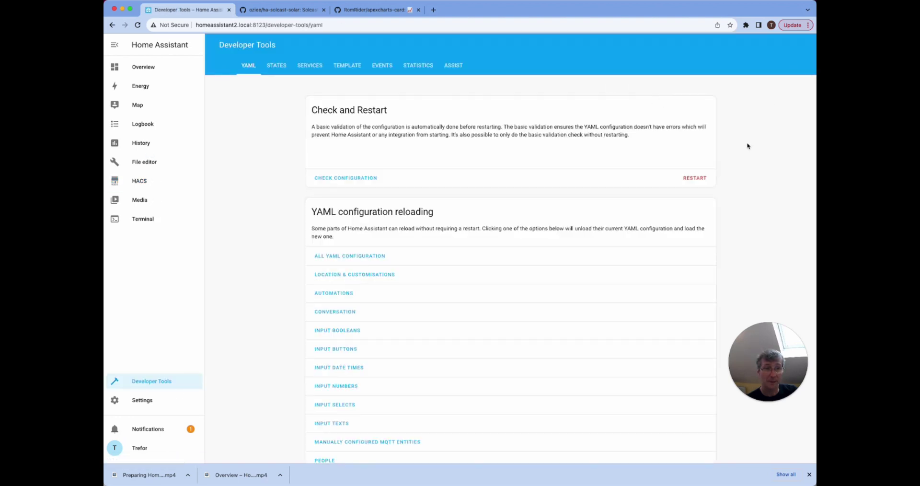
{"action": "left_click", "coordinate": [694, 178]}
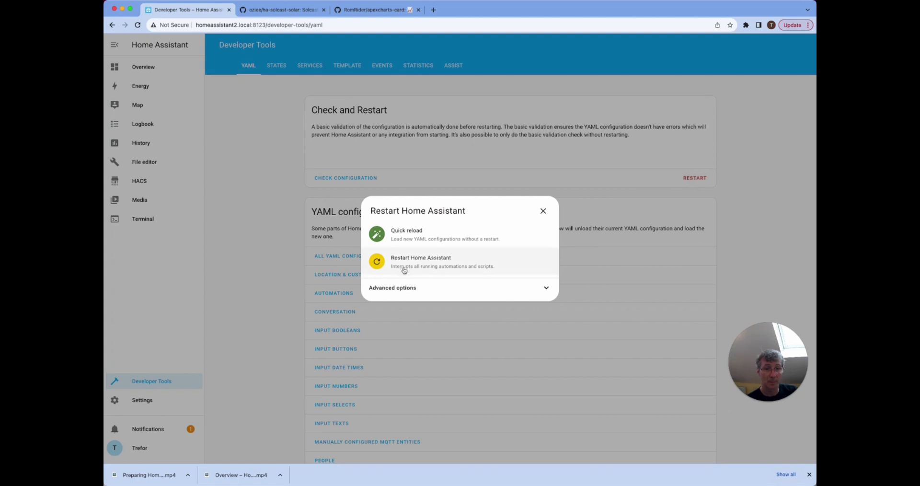
{"action": "left_click", "coordinate": [411, 266]}
{"action": "left_click", "coordinate": [517, 275]}
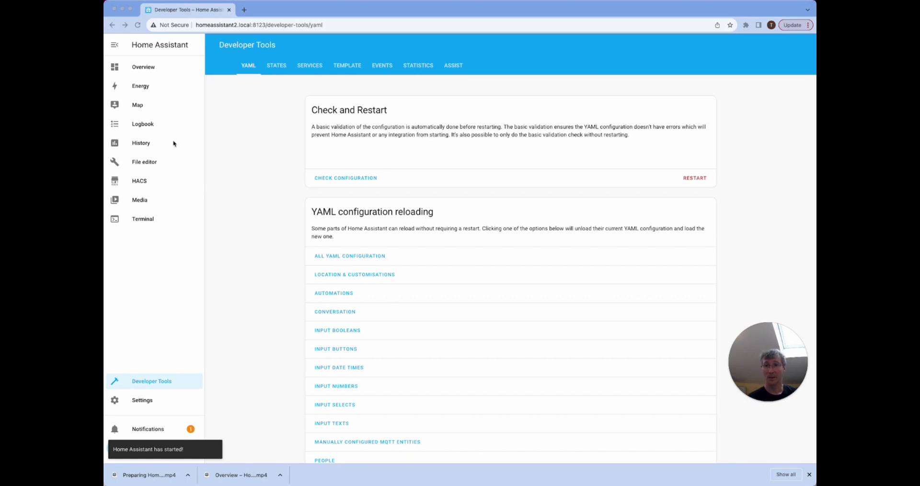
Add the Solcast PV Forecast integration under devices and services by searching for "solc" and finish its setup without an area
{"action": "left_click", "coordinate": [142, 401]}
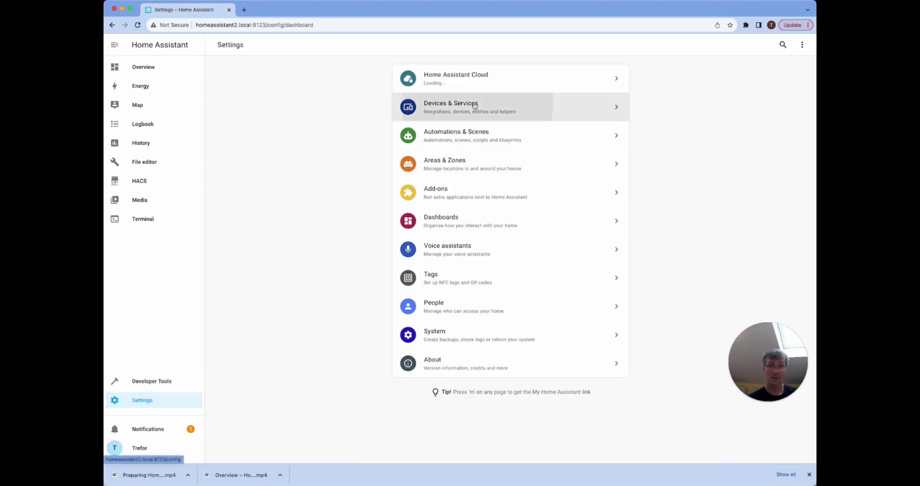
{"action": "left_click", "coordinate": [475, 106]}
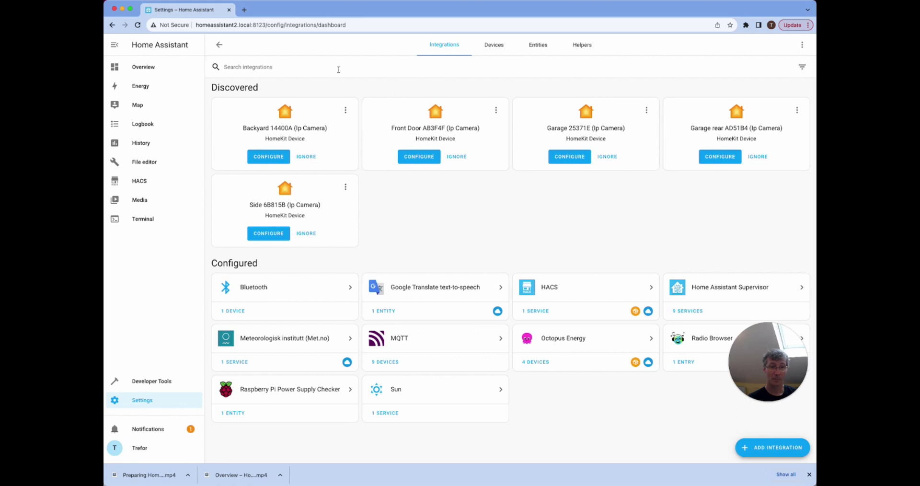
{"action": "left_click", "coordinate": [746, 447]}
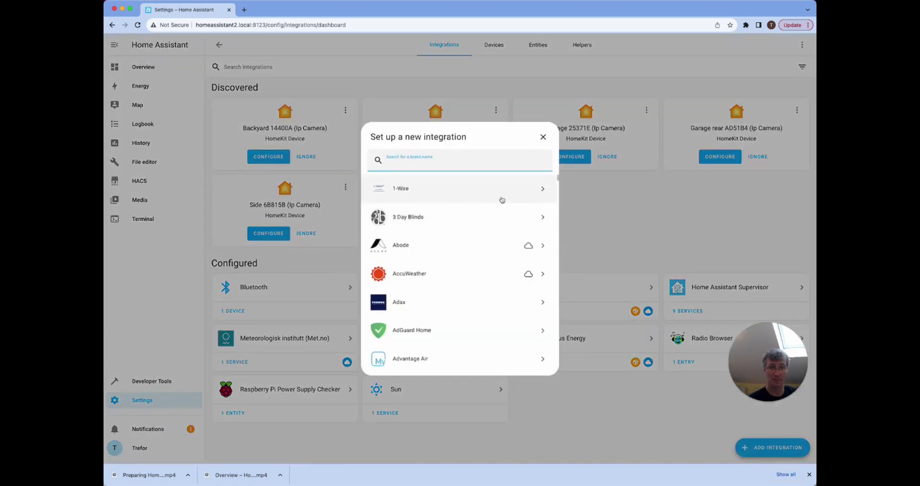
{"action": "type", "text": "solc"}
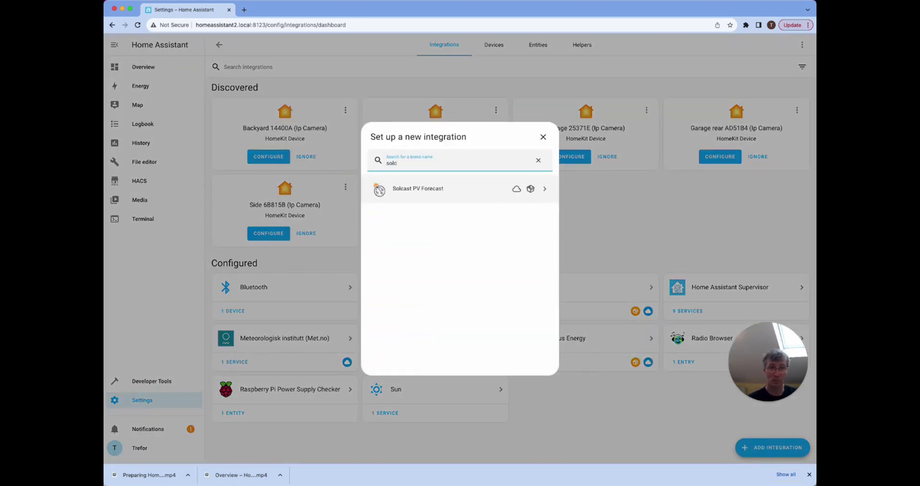
{"action": "left_click", "coordinate": [447, 190]}
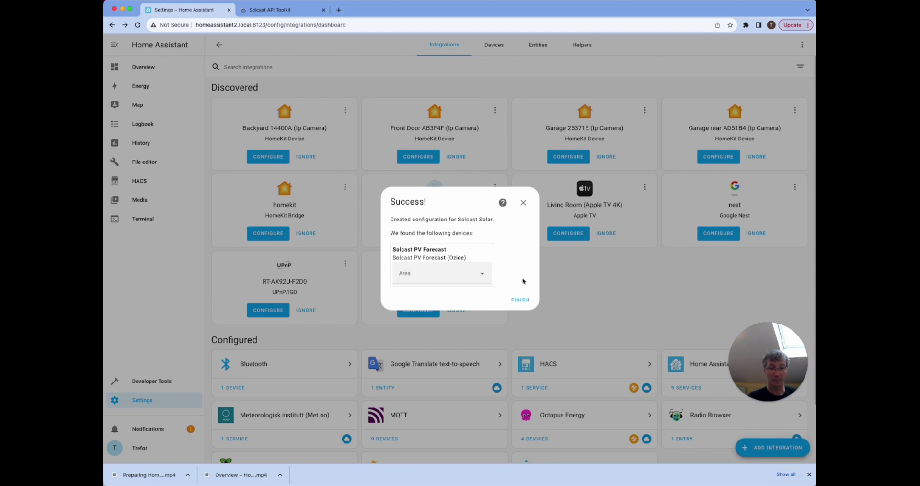
{"action": "left_click", "coordinate": [523, 302]}
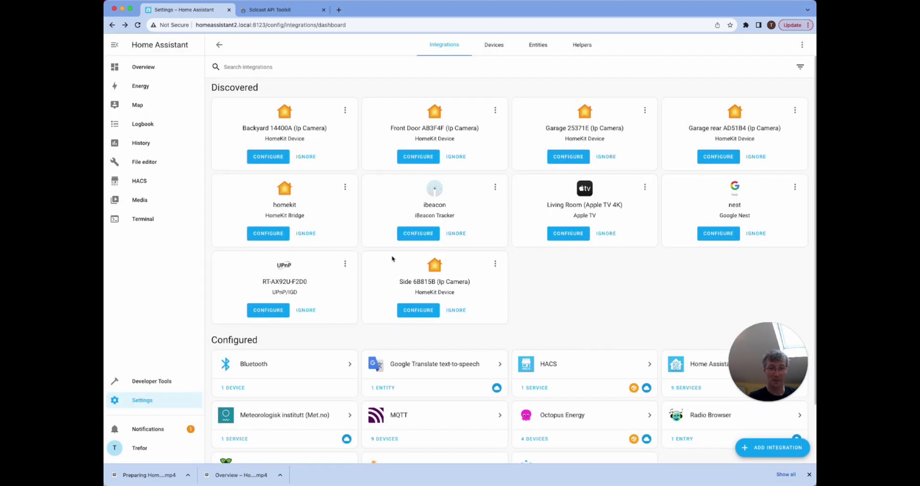
Open the configured Solcast PV Forecast integration and view its service's forecast sensors
{"action": "scroll", "coordinate": [444, 215], "scroll_direction": "down", "scroll_amount": 3}
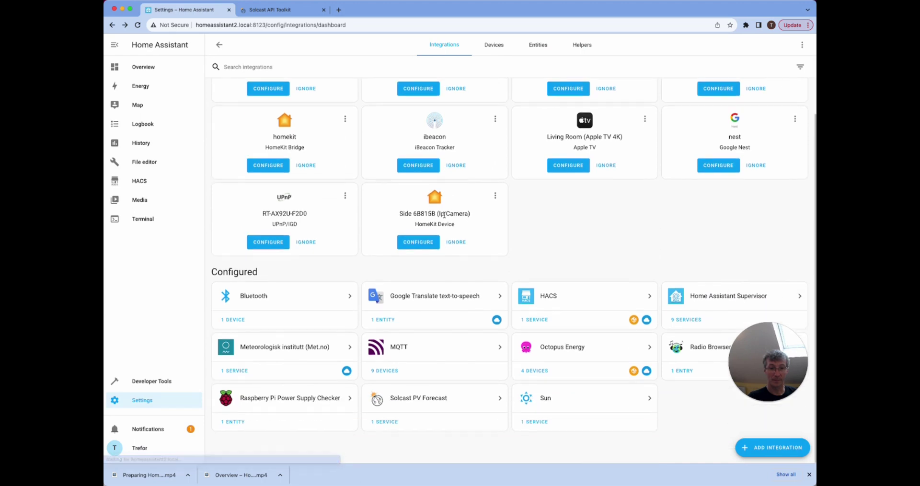
{"action": "left_click", "coordinate": [430, 386]}
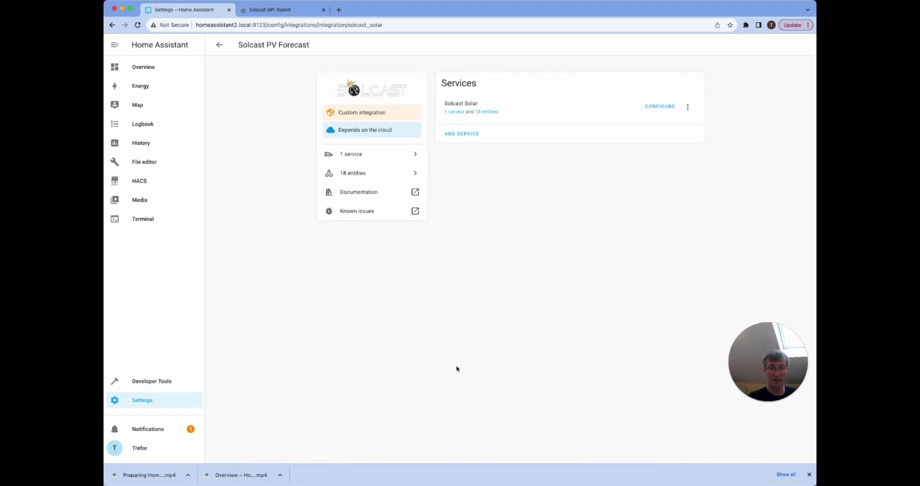
{"action": "left_click", "coordinate": [463, 112]}
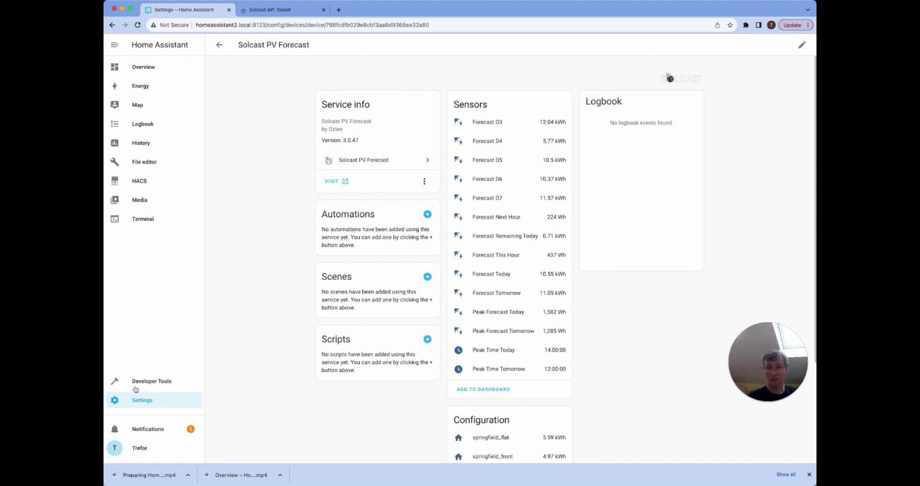
Start a new empty automation under automations and scenes
{"action": "left_click", "coordinate": [135, 401]}
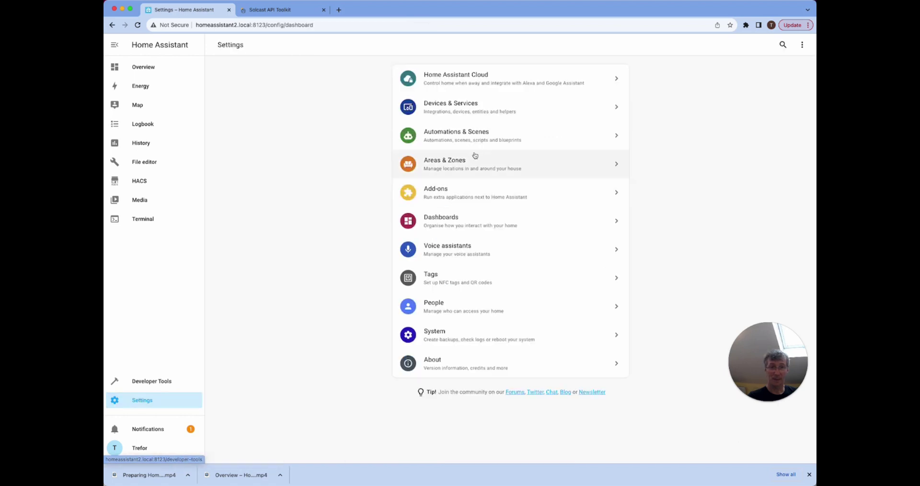
{"action": "left_click", "coordinate": [483, 137]}
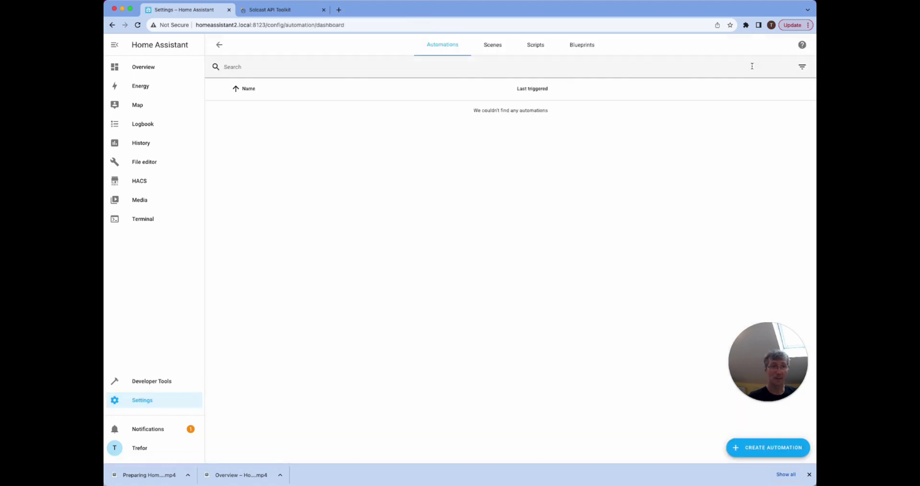
{"action": "left_click", "coordinate": [740, 447]}
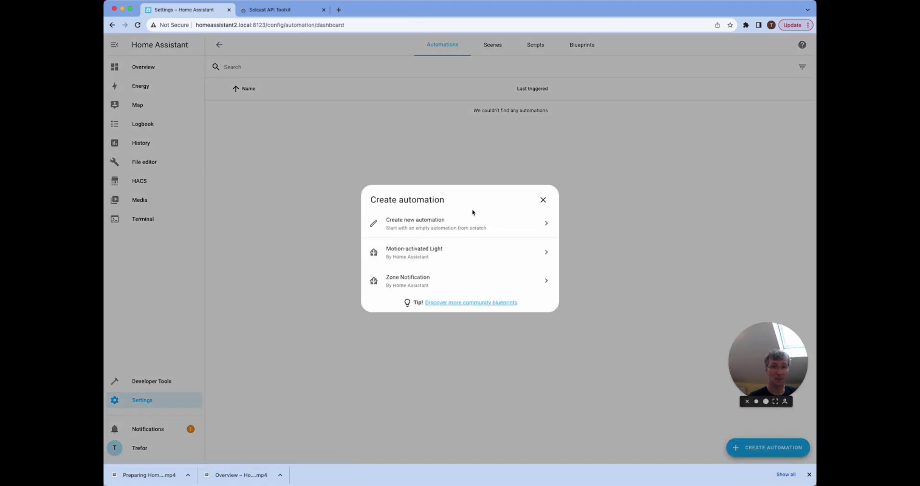
{"action": "left_click", "coordinate": [449, 224]}
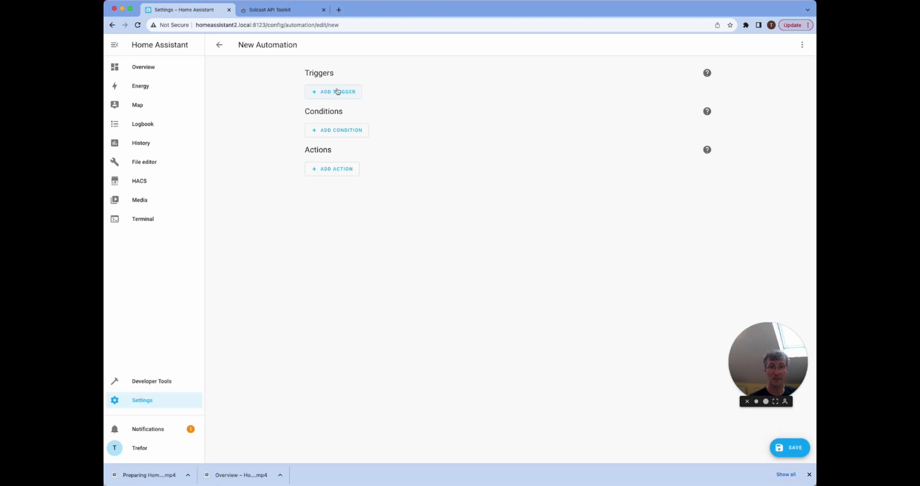
Add a time pattern trigger to the automation with its hours set to 4
{"action": "left_click", "coordinate": [338, 91]}
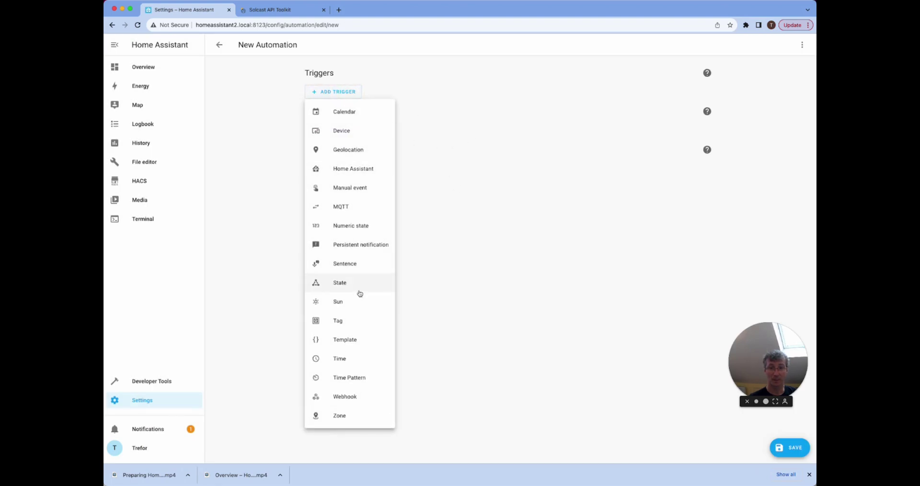
{"action": "left_click", "coordinate": [343, 378]}
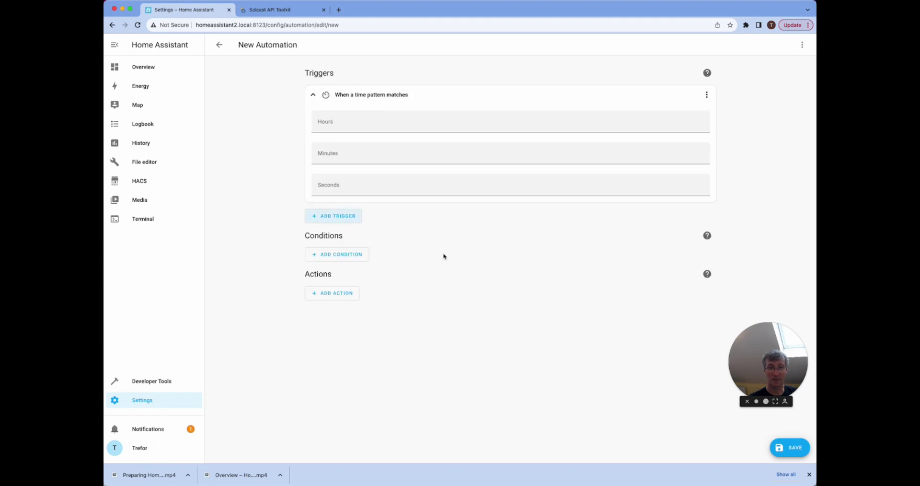
{"action": "left_click", "coordinate": [372, 123]}
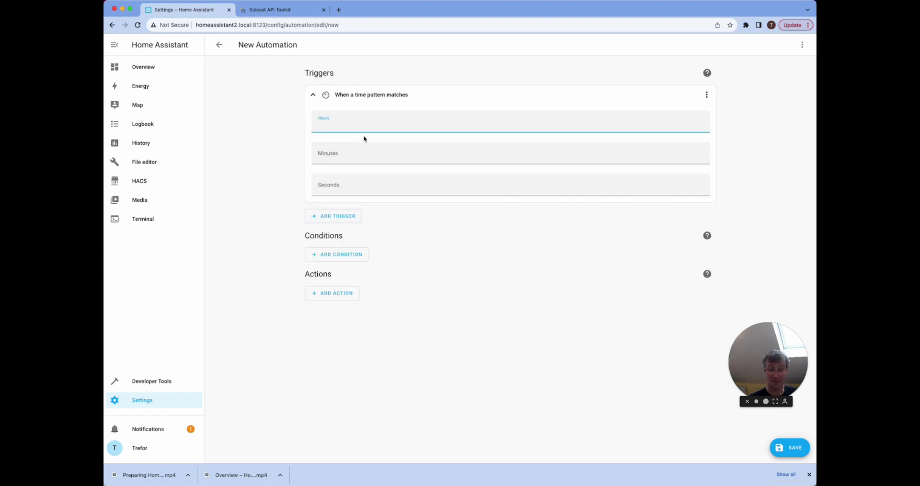
{"action": "type", "text": "4"}
{"action": "left_click", "coordinate": [349, 229]}
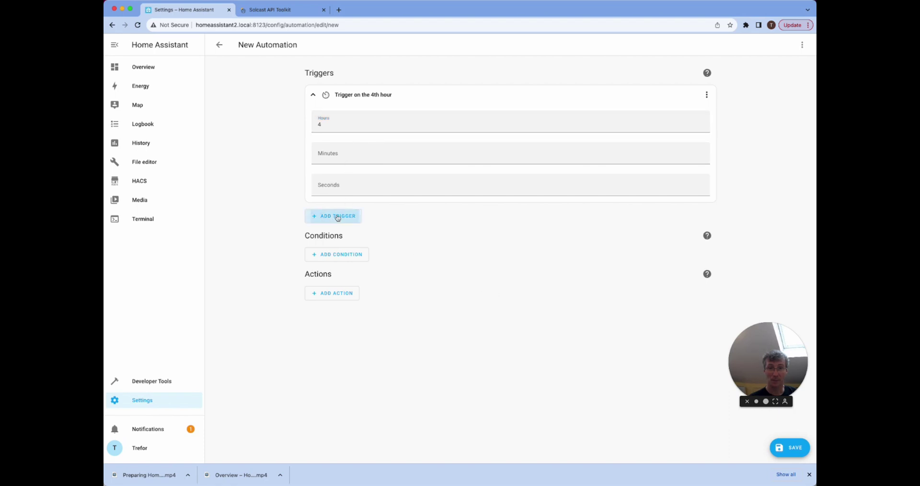
Add a second time pattern trigger with its hours set to 12
{"action": "left_click", "coordinate": [337, 217]}
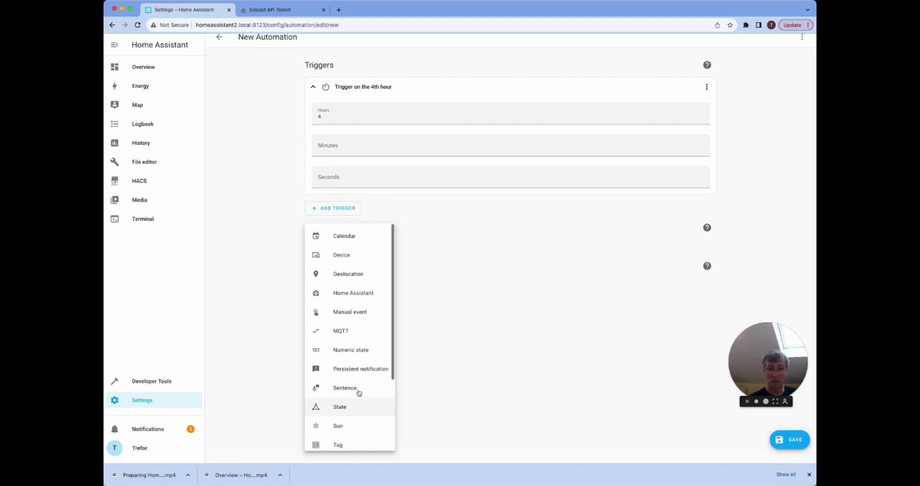
{"action": "scroll", "coordinate": [350, 364], "scroll_direction": "down", "scroll_amount": 4}
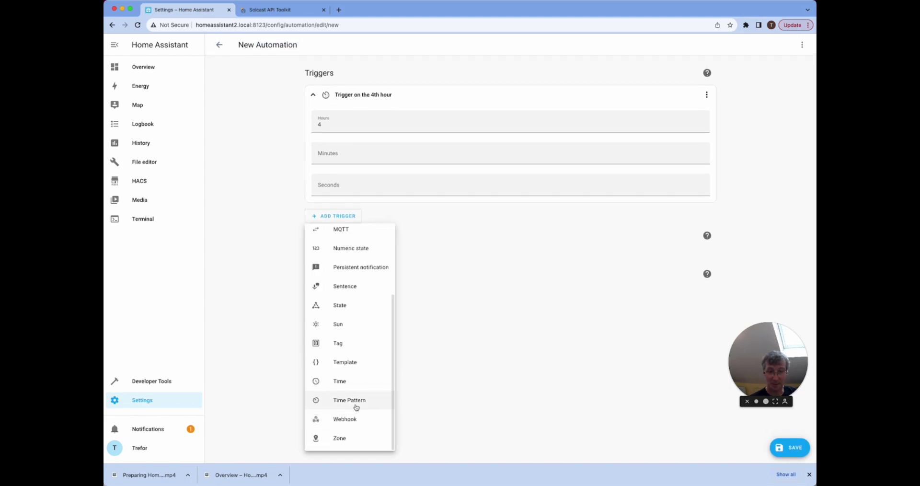
{"action": "left_click", "coordinate": [352, 405]}
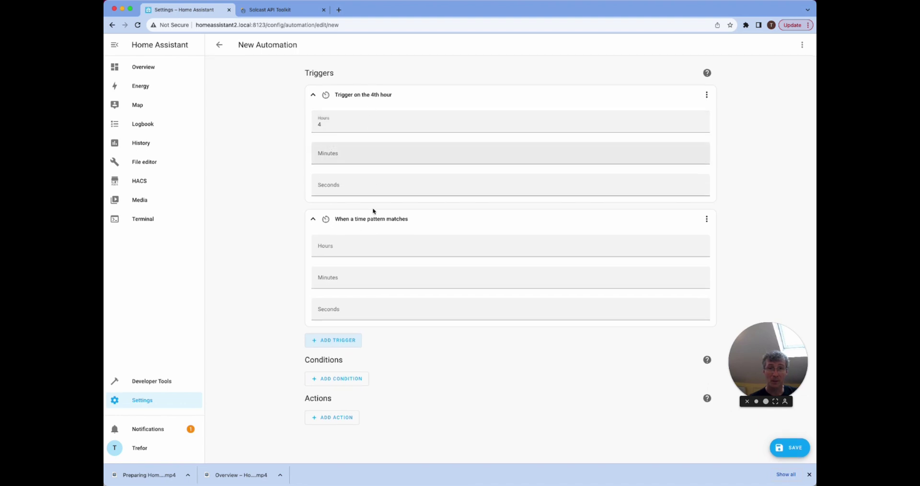
{"action": "left_click", "coordinate": [352, 248]}
{"action": "type", "text": "12"}
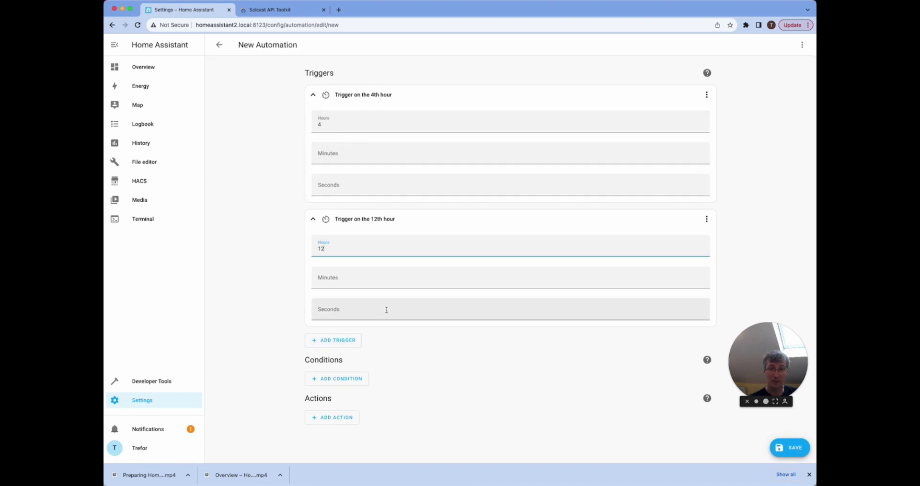
{"action": "left_click", "coordinate": [409, 343]}
Add a third time pattern trigger with its hours set to 23
{"action": "left_click", "coordinate": [339, 341]}
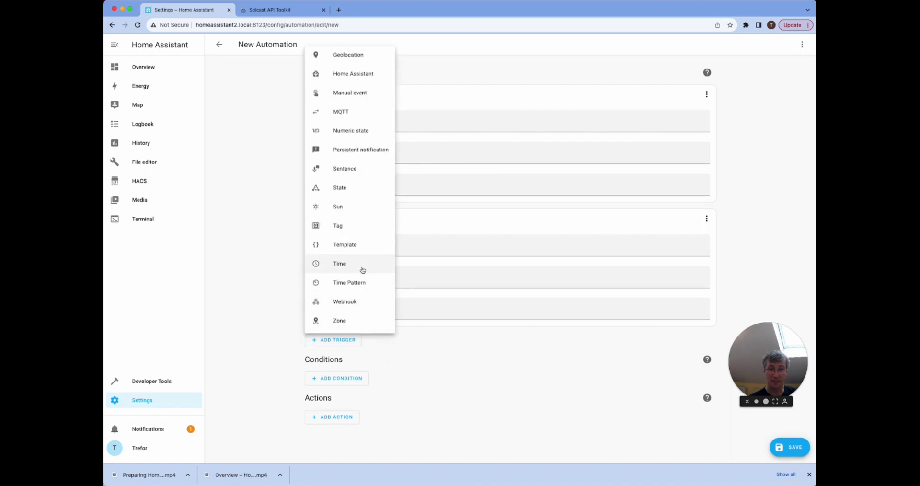
{"action": "left_click", "coordinate": [357, 283]}
{"action": "scroll", "coordinate": [390, 344], "scroll_direction": "down", "scroll_amount": 3}
{"action": "left_click", "coordinate": [333, 277]}
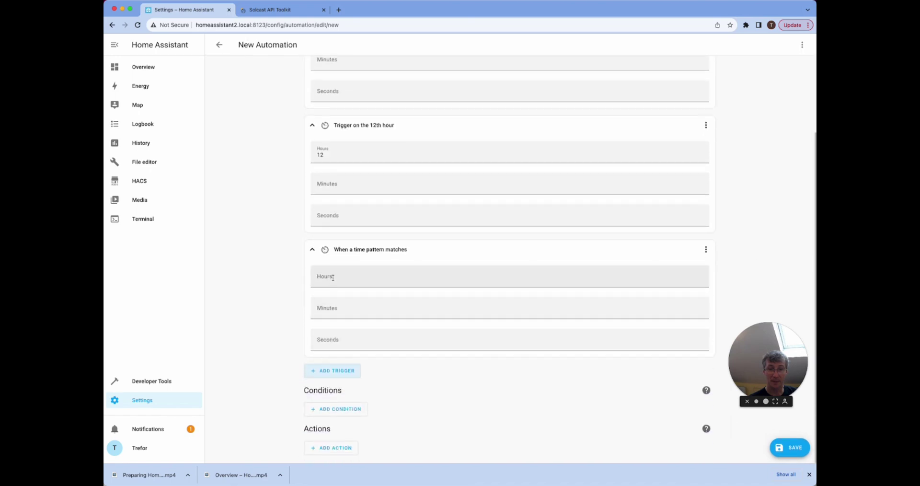
{"action": "type", "text": "18"}
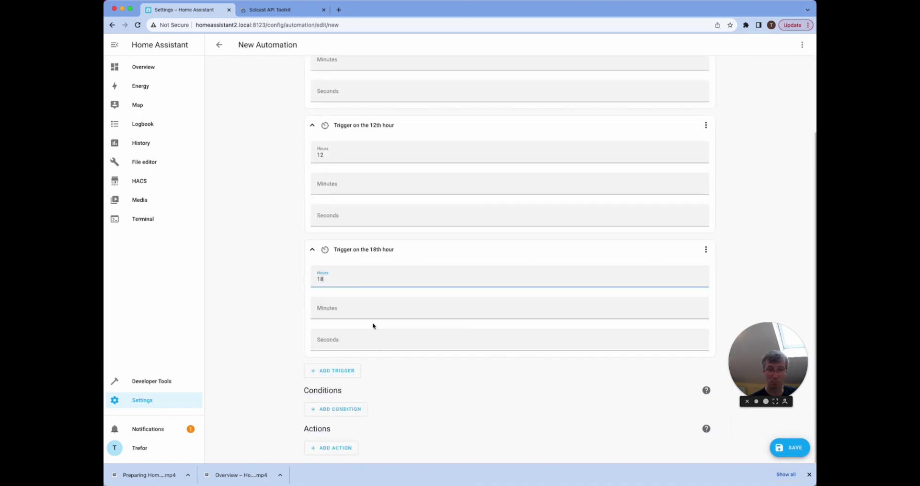
{"action": "key", "text": "BackSpace"}
{"action": "key", "text": "BackSpace"}
{"action": "type", "text": "20"}
{"action": "key", "text": "BackSpace"}
{"action": "type", "text": "33"}
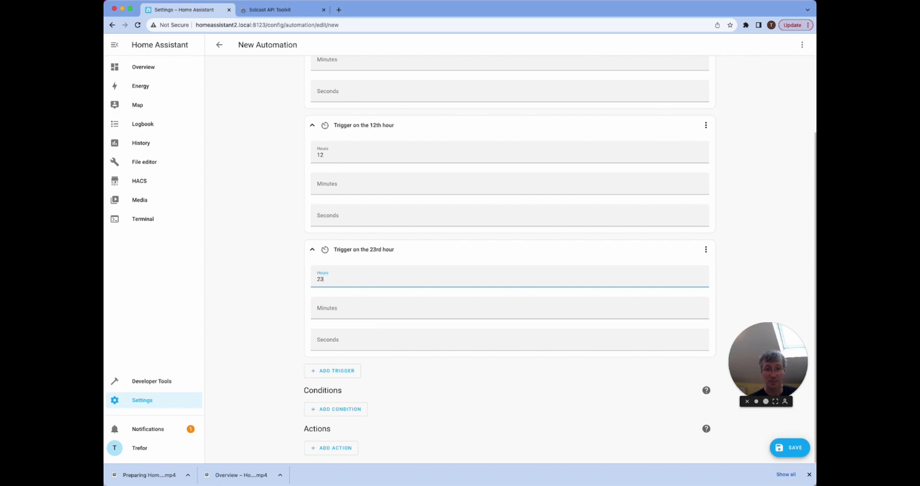
{"action": "left_click", "coordinate": [404, 375]}
Add a call service action that uses the service "Solcast PV Forecast: Update"
{"action": "left_click", "coordinate": [335, 447]}
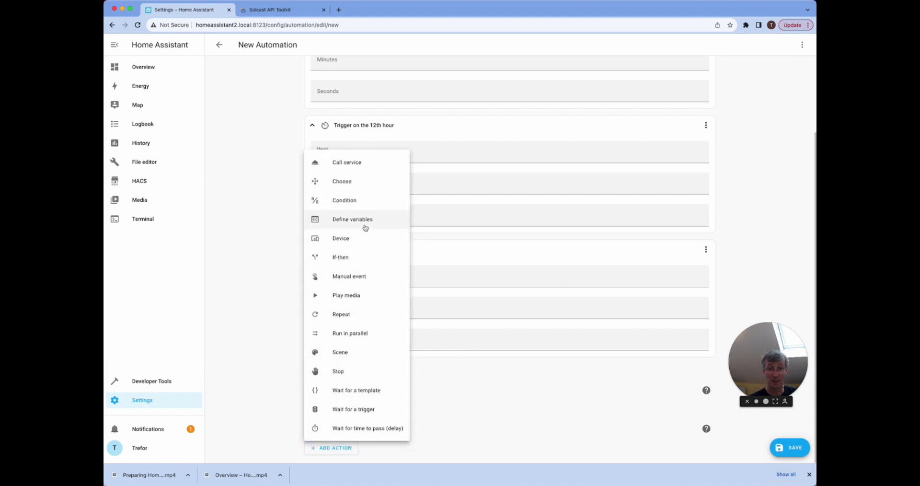
{"action": "left_click", "coordinate": [362, 163]}
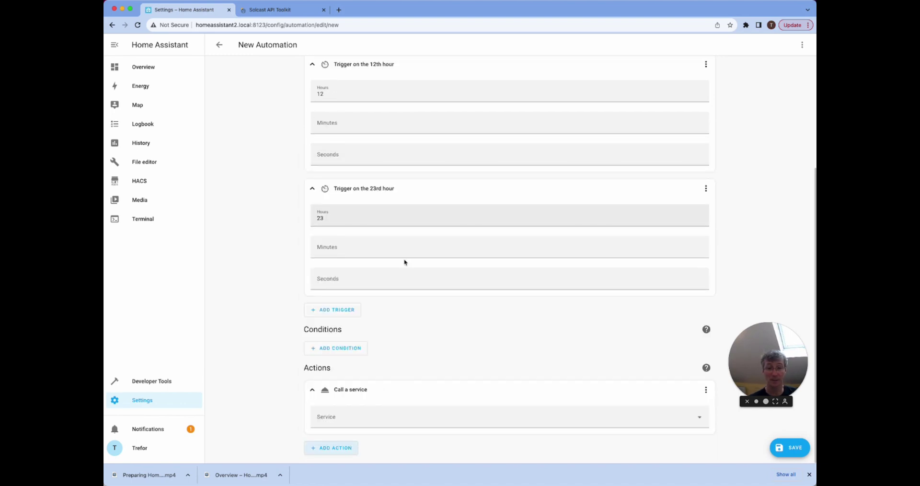
{"action": "left_click", "coordinate": [345, 415]}
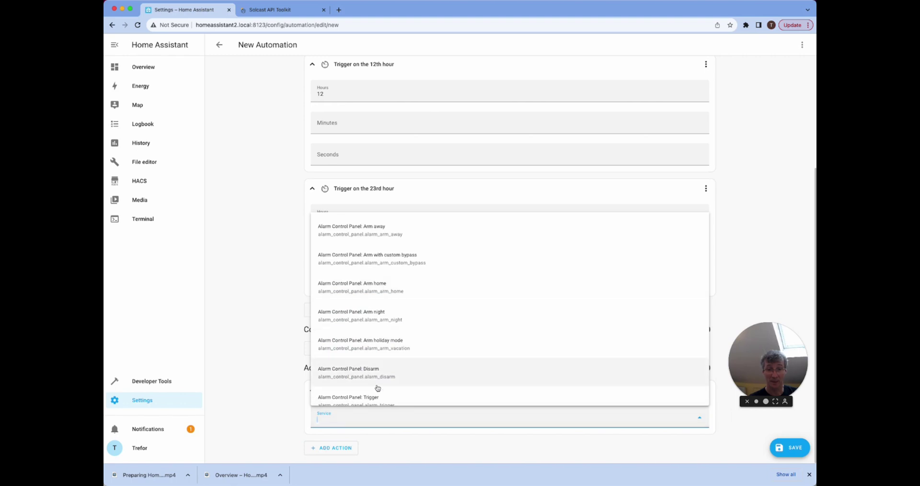
{"action": "type", "text": "sol"}
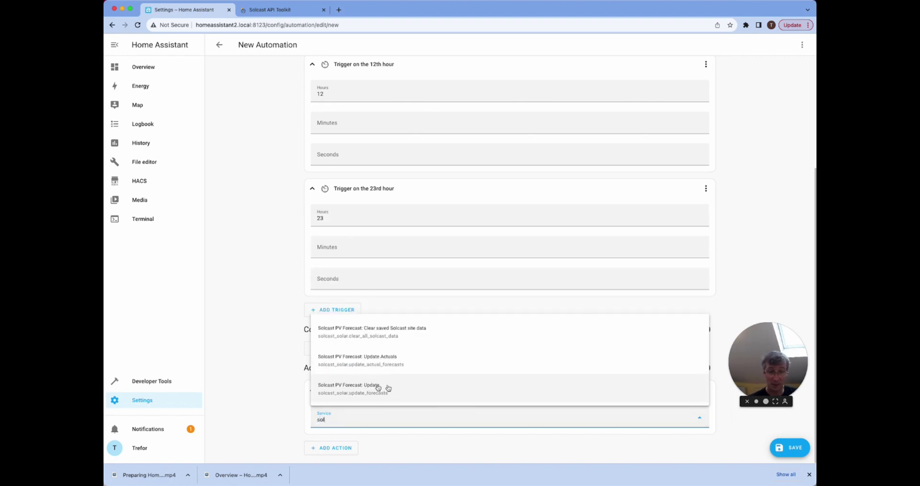
{"action": "left_click", "coordinate": [400, 394]}
{"action": "scroll", "coordinate": [235, 393], "scroll_direction": "down", "scroll_amount": 1}
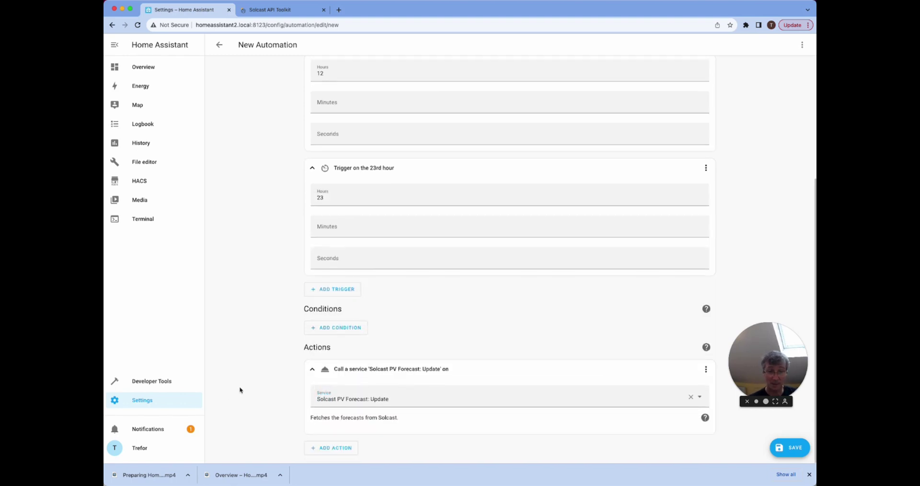
Save the automation as "Solcast update" with the description "Update solcast prediction during the day/night"
{"action": "left_click", "coordinate": [806, 452]}
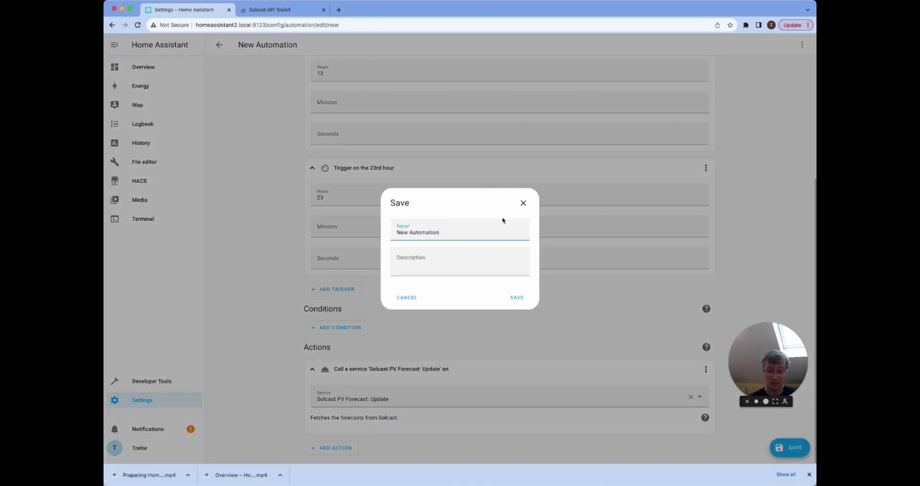
{"action": "key", "text": "super+a"}
{"action": "type", "text": "Solc"}
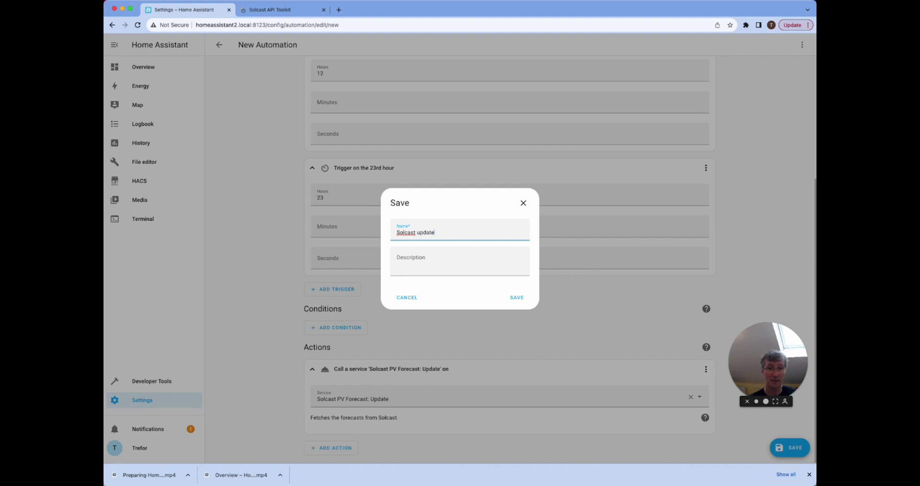
{"action": "left_click", "coordinate": [459, 261]}
{"action": "type", "text": "Update solcast prediction dur"}
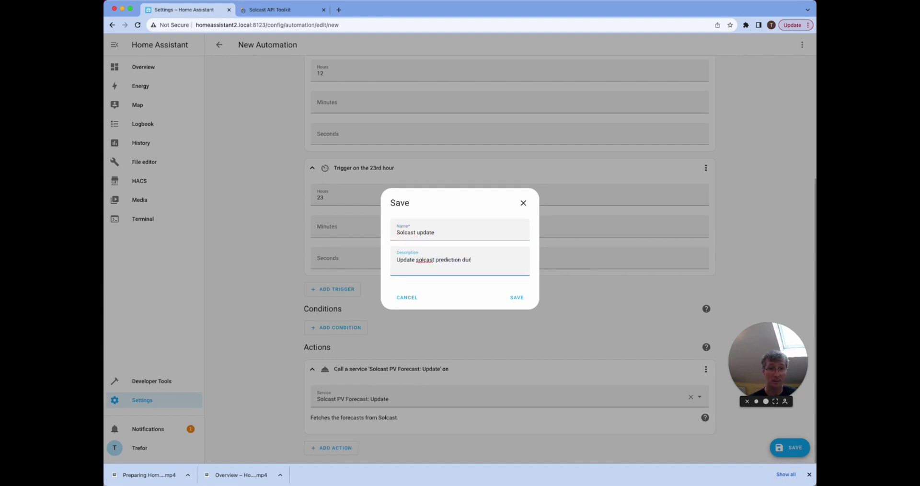
{"action": "type", "text": "ing the day/night"}
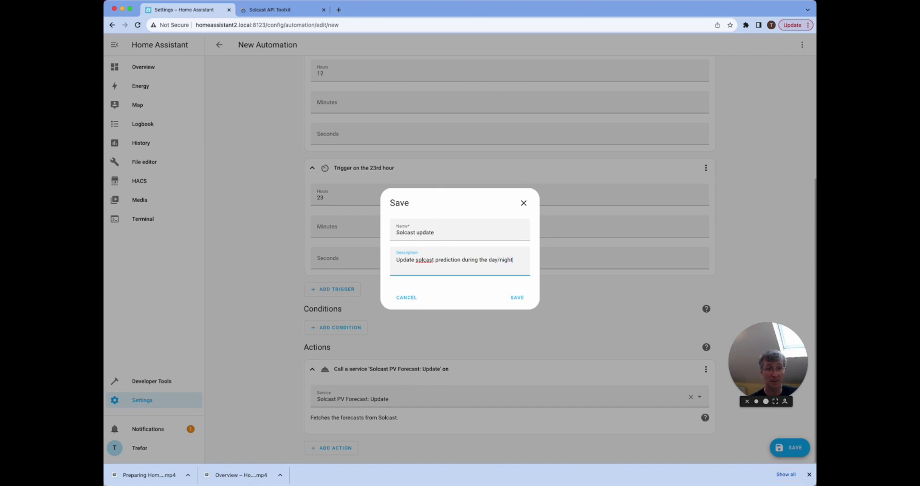
{"action": "left_click", "coordinate": [517, 297]}
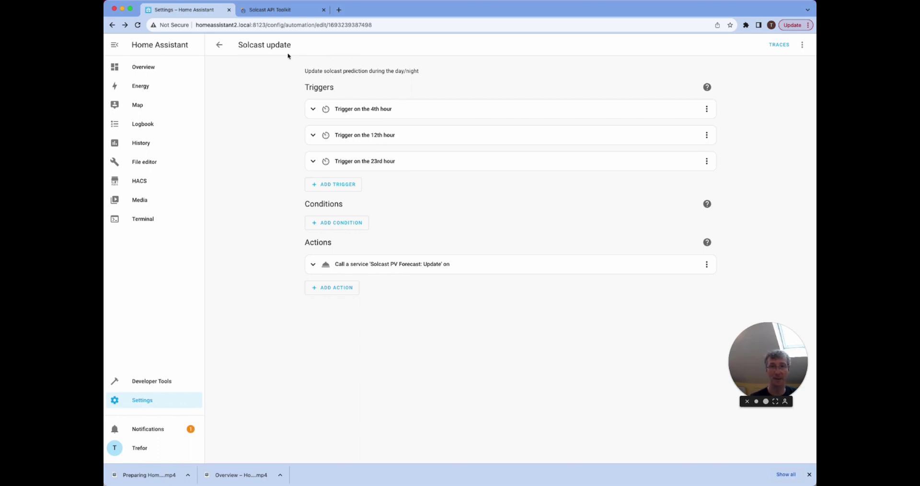
Return to the automations list and run the Solcast update automation manually
{"action": "left_click", "coordinate": [221, 46]}
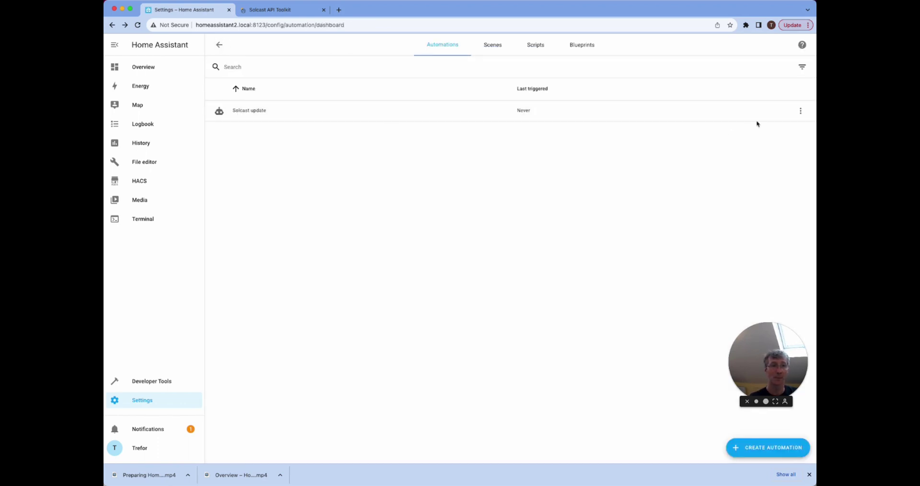
{"action": "left_click", "coordinate": [800, 111]}
{"action": "left_click", "coordinate": [787, 153]}
Open the Solcast update automation's traces and check the trace timeline of its manual run
{"action": "left_click", "coordinate": [259, 113]}
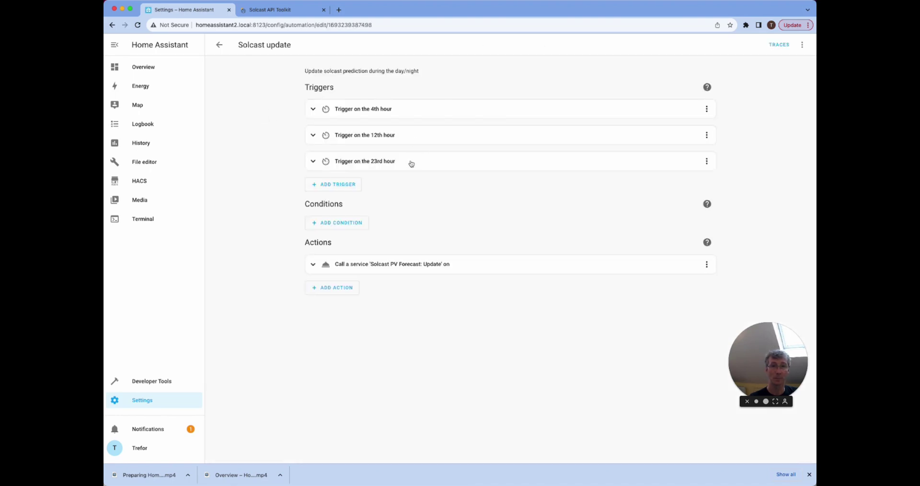
{"action": "left_click", "coordinate": [779, 45]}
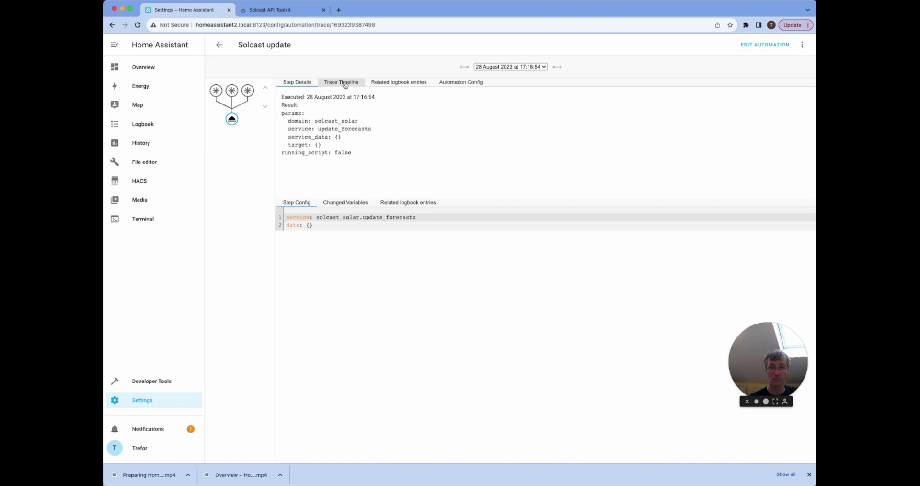
{"action": "left_click", "coordinate": [344, 85]}
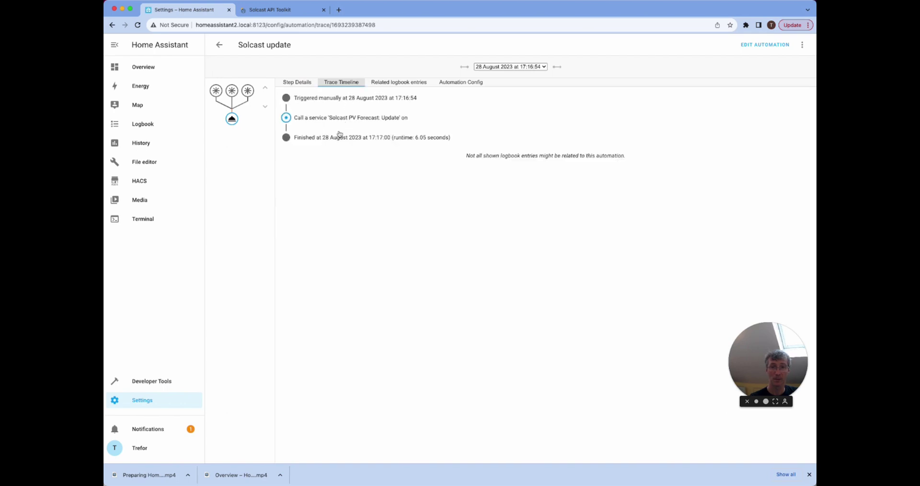
Open the Solcast PV Forecast integration under devices and services and view its list of entities
{"action": "left_click", "coordinate": [161, 400]}
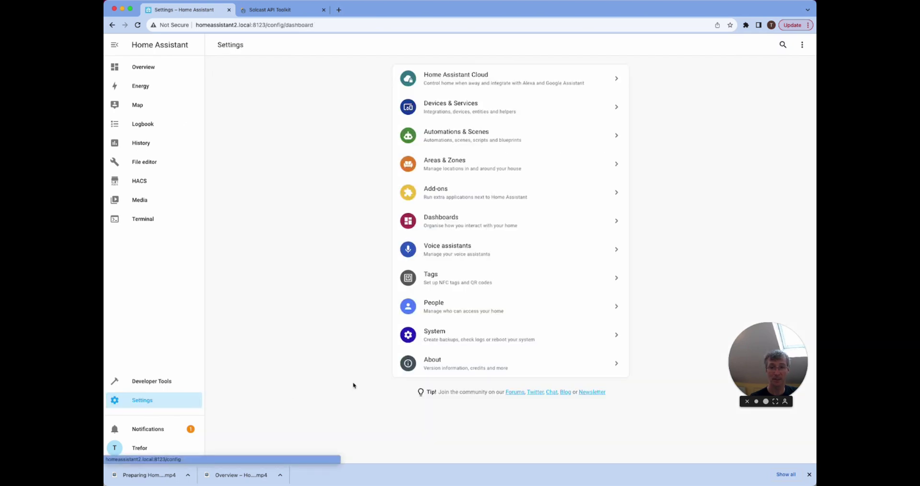
{"action": "left_click", "coordinate": [156, 71]}
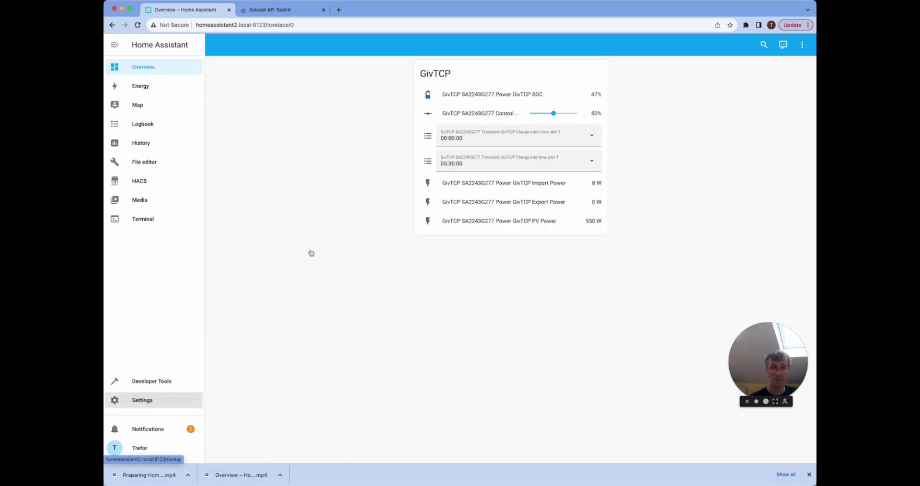
{"action": "left_click", "coordinate": [137, 407]}
{"action": "left_click", "coordinate": [474, 113]}
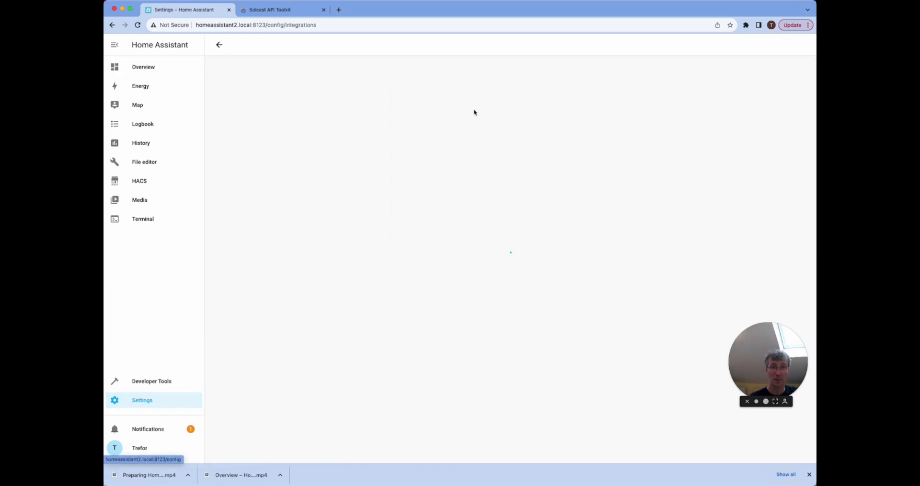
{"action": "scroll", "coordinate": [421, 335], "scroll_direction": "down", "scroll_amount": 3}
{"action": "left_click", "coordinate": [443, 398]}
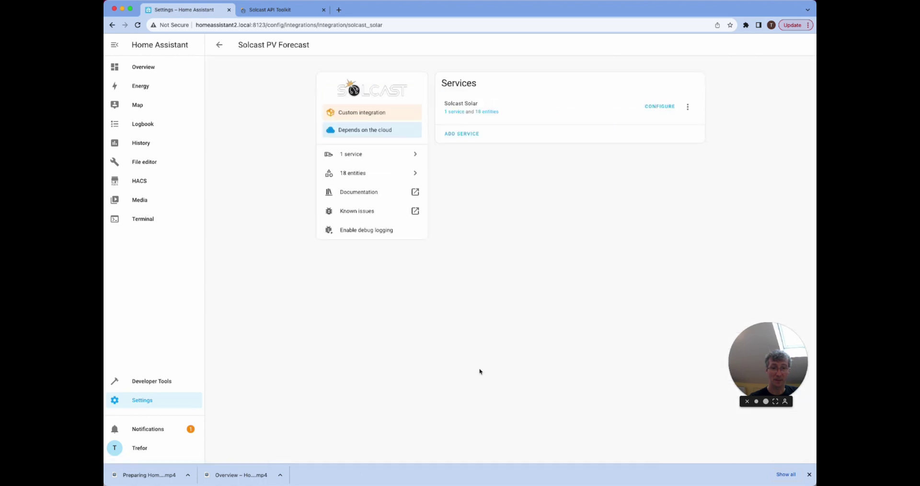
{"action": "left_click", "coordinate": [376, 174]}
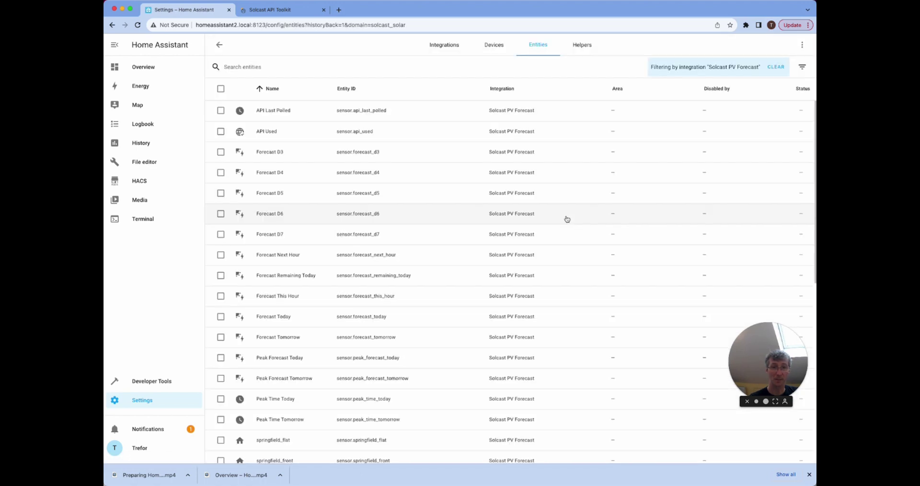
Check the history of the API Last Polled sensor in the Solcast PV Forecast entities list, and close its details
{"action": "scroll", "coordinate": [345, 218], "scroll_direction": "down", "scroll_amount": 2}
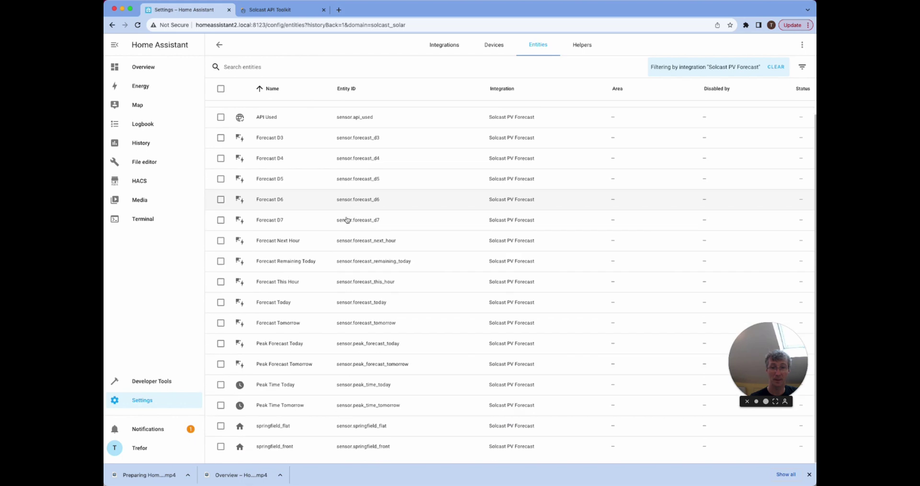
{"action": "scroll", "coordinate": [346, 218], "scroll_direction": "up", "scroll_amount": 2}
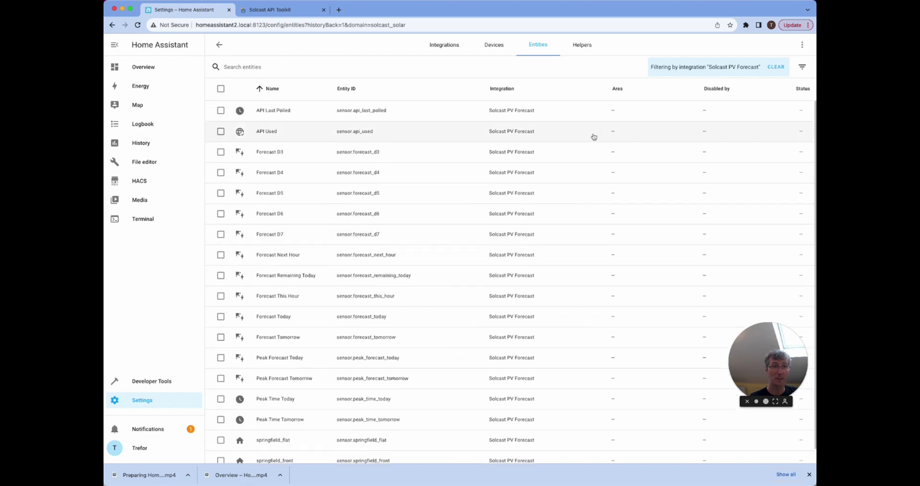
{"action": "left_click", "coordinate": [389, 116]}
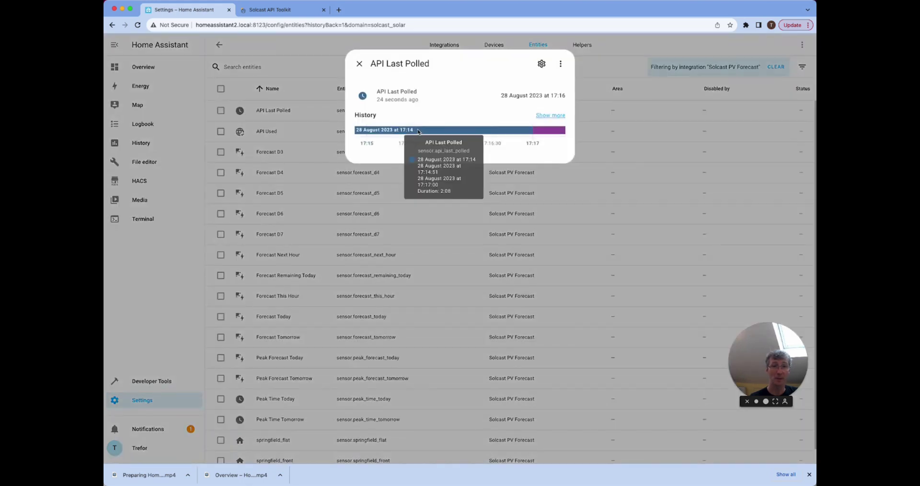
{"action": "mouse_move", "coordinate": [560, 134]}
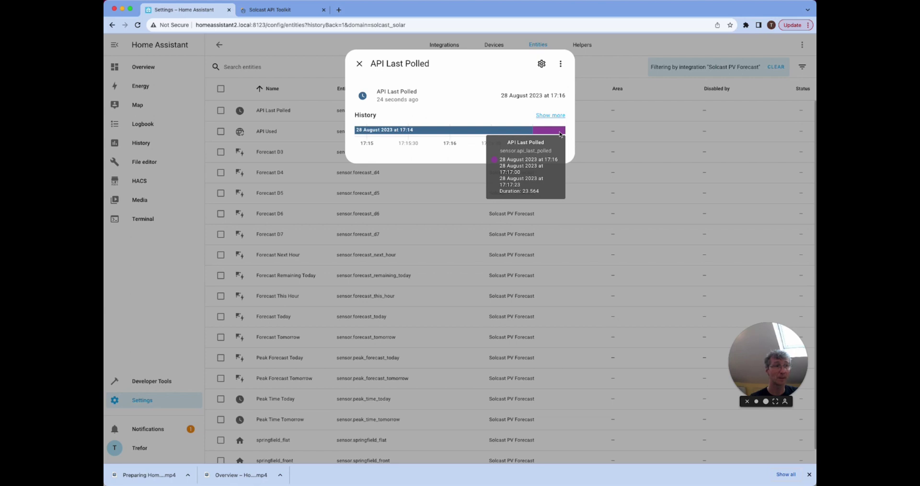
{"action": "left_click", "coordinate": [359, 64]}
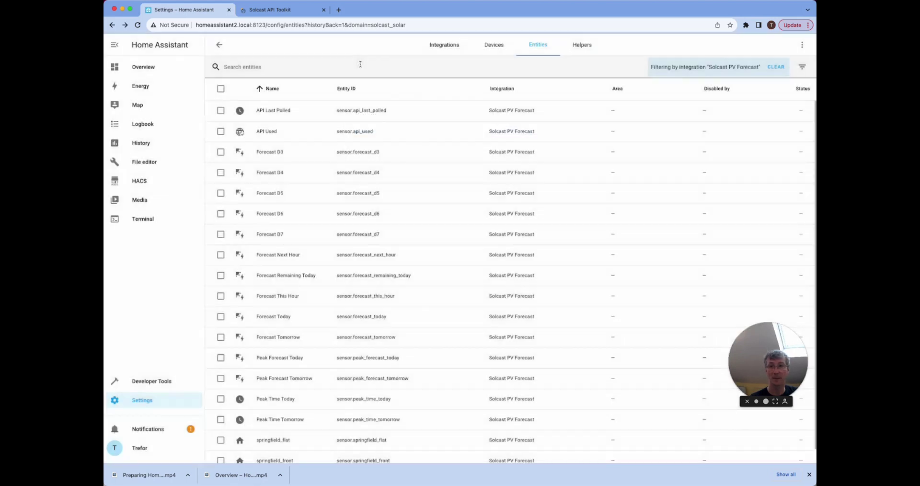
Copy the main address of the batpred GitHub repository, without the branch path, and return to Home Assistant
{"action": "left_click", "coordinate": [149, 67]}
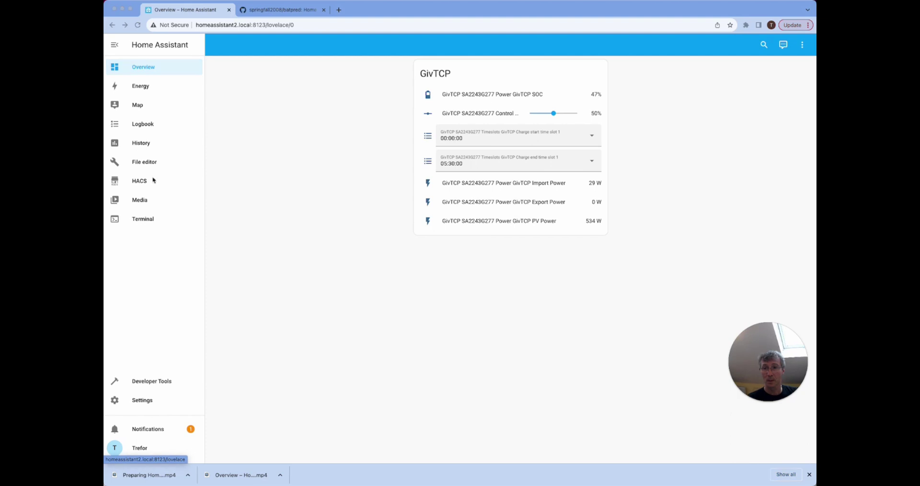
{"action": "left_click", "coordinate": [263, 11]}
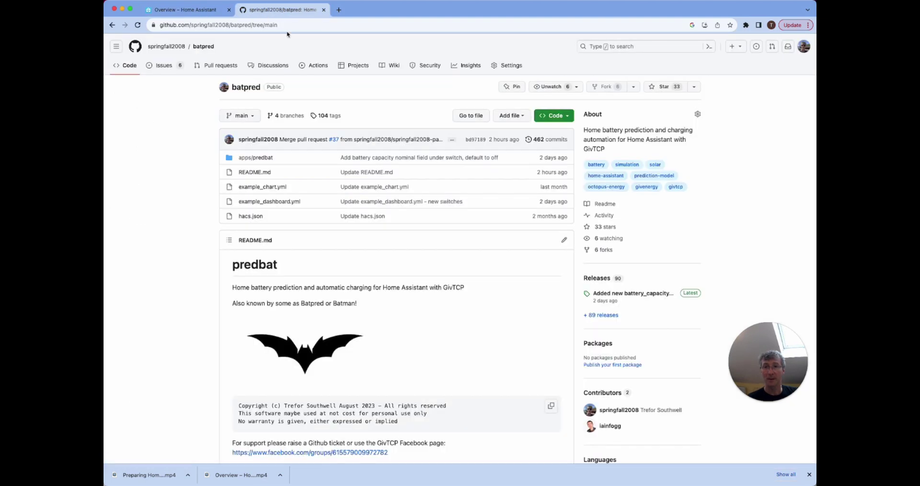
{"action": "left_click", "coordinate": [253, 25]}
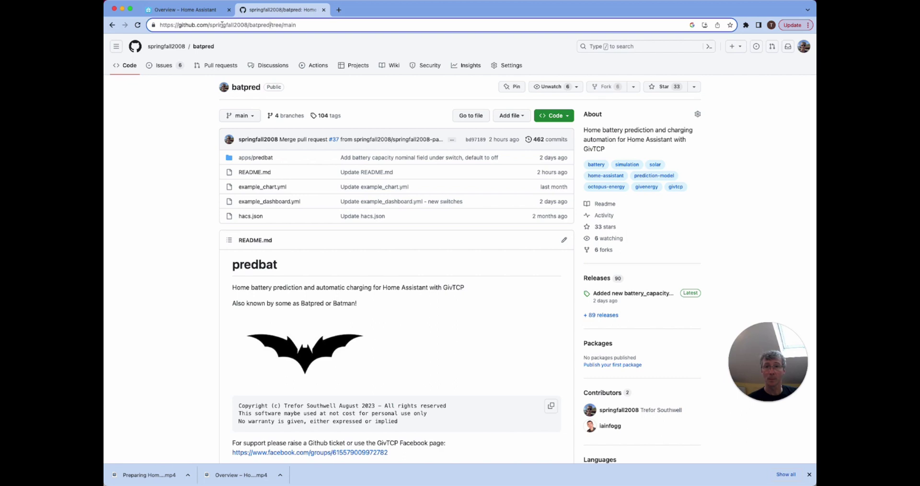
{"action": "left_click", "coordinate": [204, 46]}
{"action": "left_click", "coordinate": [282, 25]}
{"action": "key", "text": "super+c"}
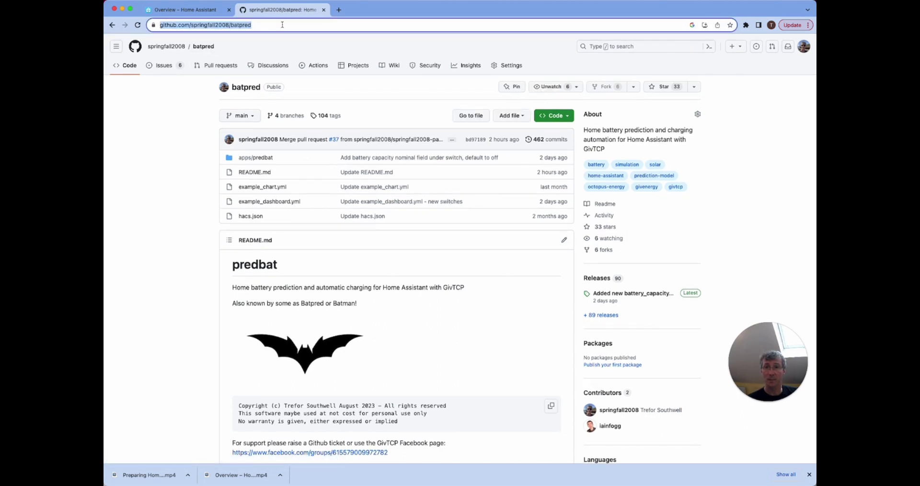
{"action": "left_click", "coordinate": [197, 9]}
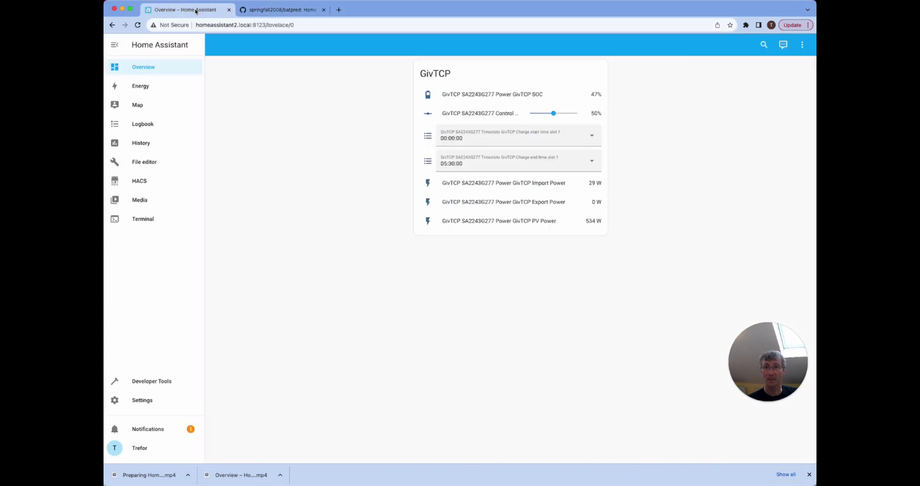
{"action": "left_click", "coordinate": [155, 187]}
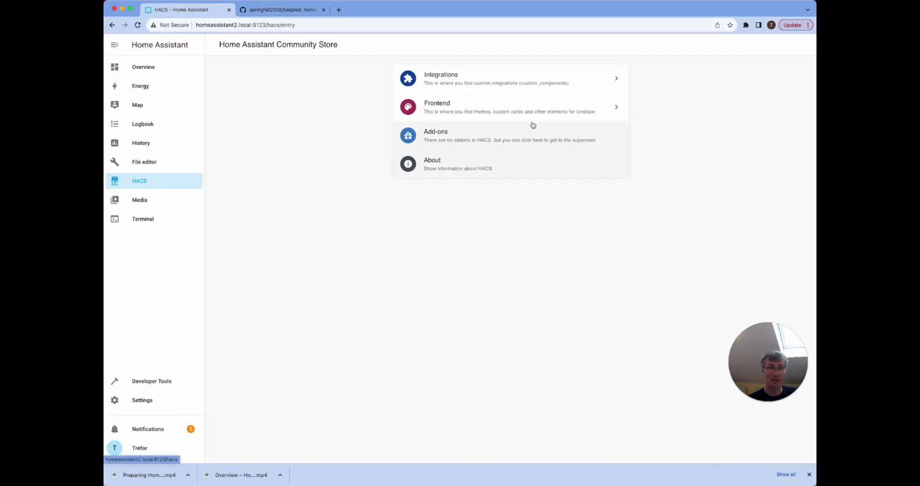
{"action": "left_click", "coordinate": [482, 90]}
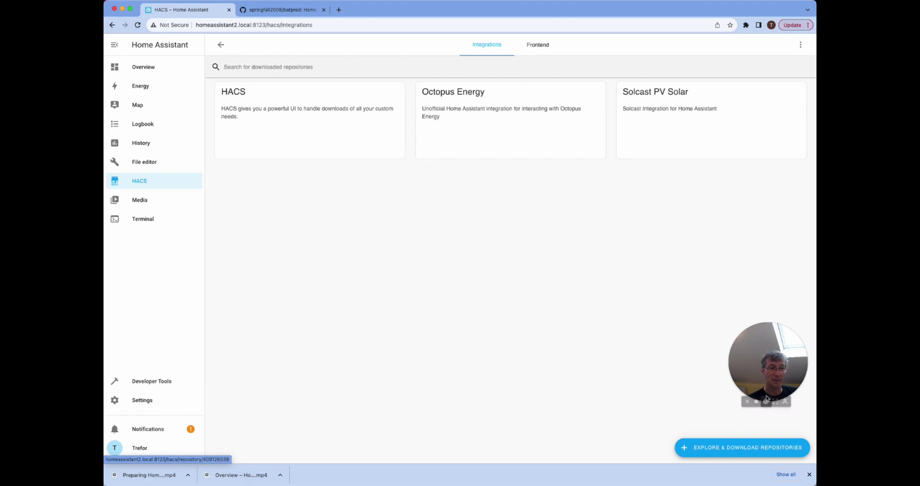
{"action": "left_click", "coordinate": [801, 45]}
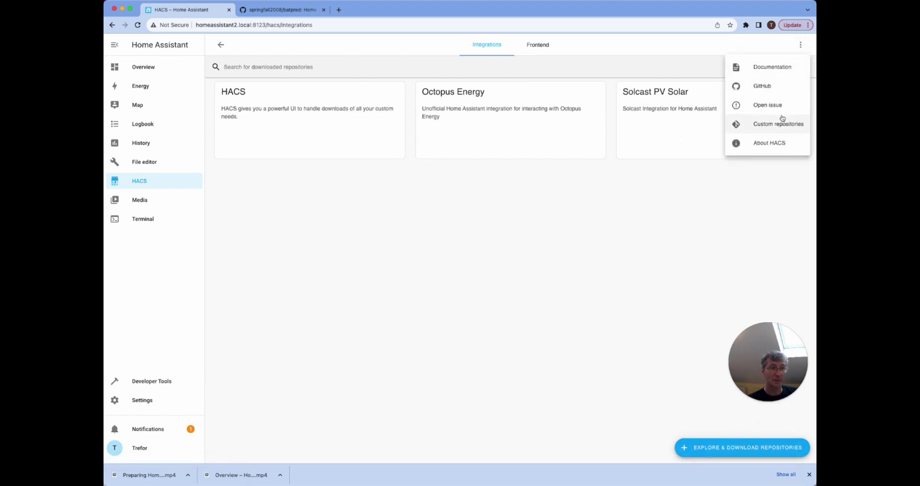
{"action": "left_click", "coordinate": [780, 123]}
{"action": "left_click", "coordinate": [467, 248]}
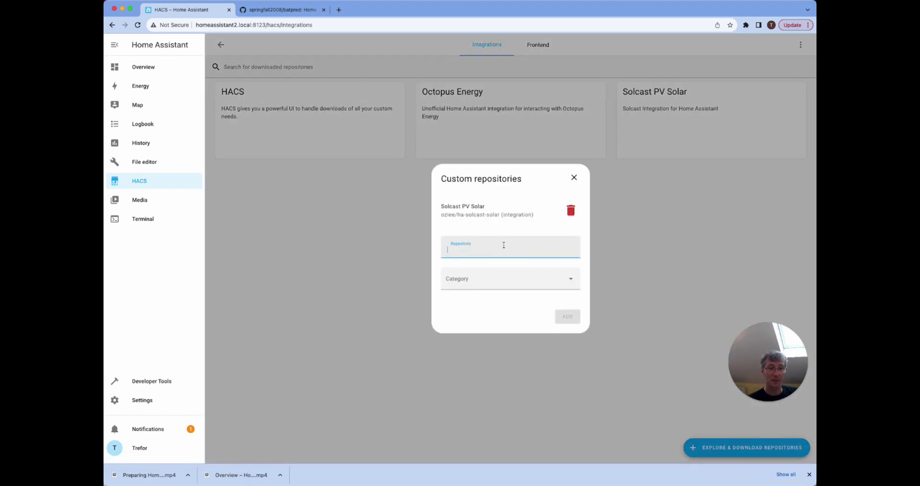
{"action": "key", "text": "super+v"}
{"action": "left_click", "coordinate": [499, 285]}
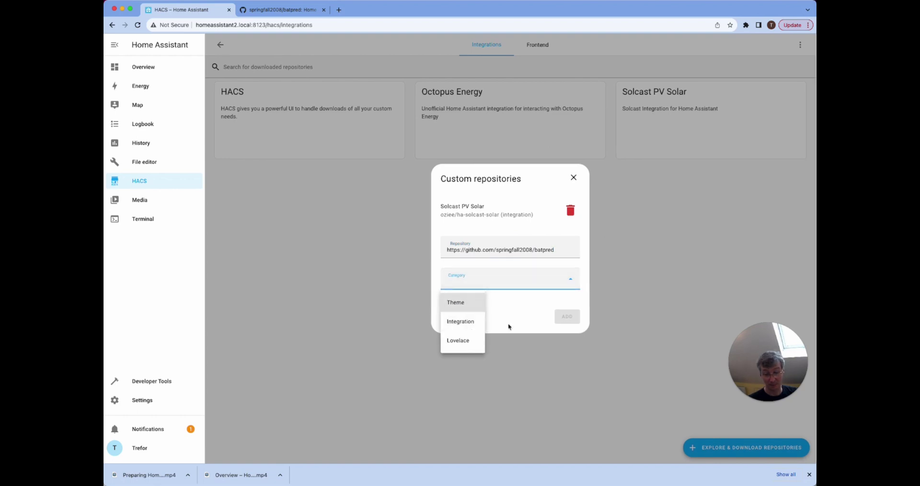
{"action": "left_click", "coordinate": [575, 177]}
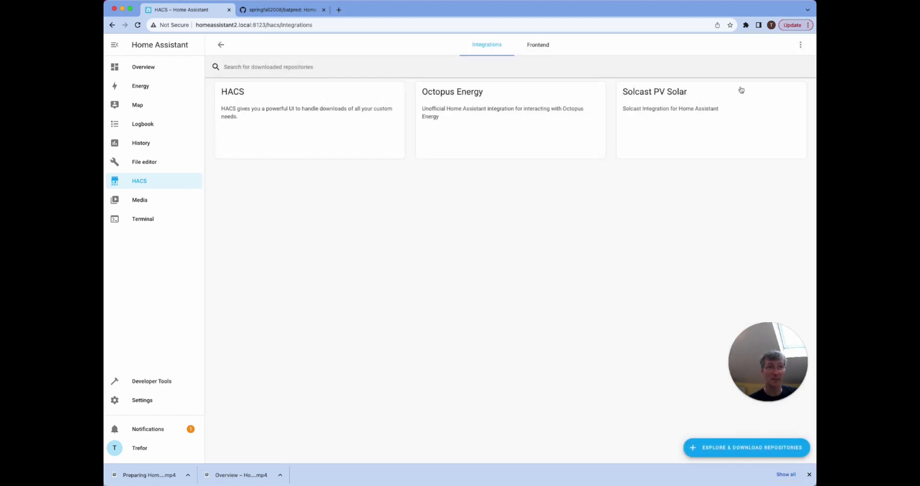
{"action": "left_click", "coordinate": [797, 46]}
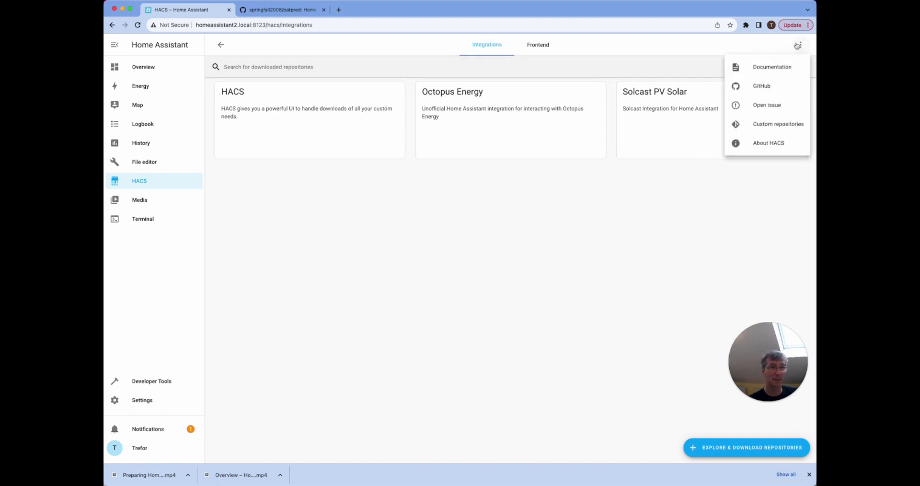
{"action": "left_click", "coordinate": [338, 164]}
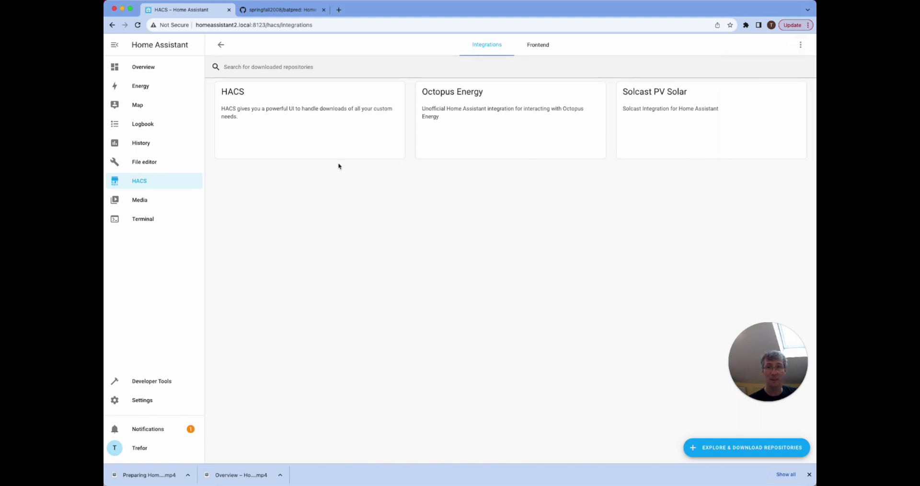
{"action": "left_click", "coordinate": [221, 45]}
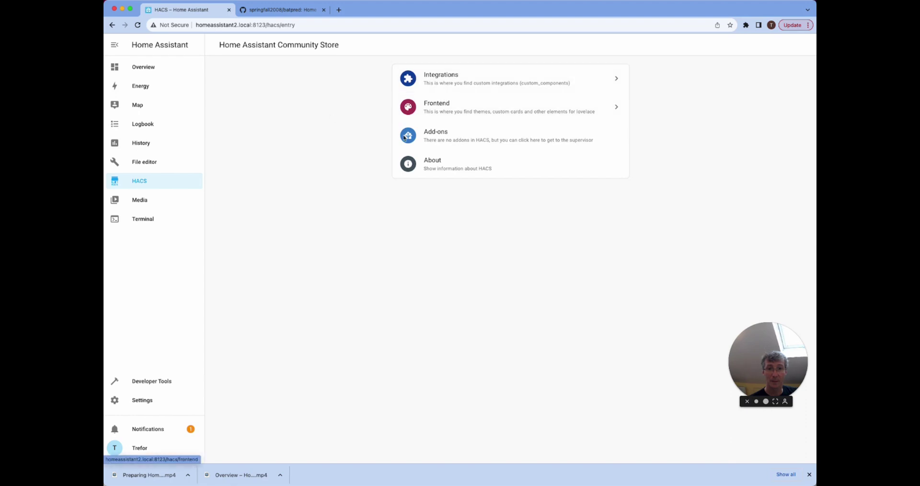
{"action": "left_click", "coordinate": [442, 140]}
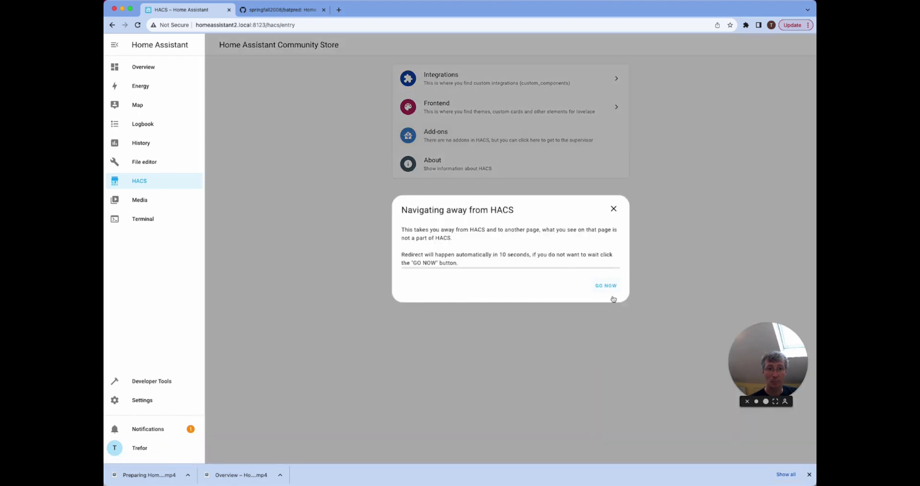
{"action": "left_click", "coordinate": [612, 209]}
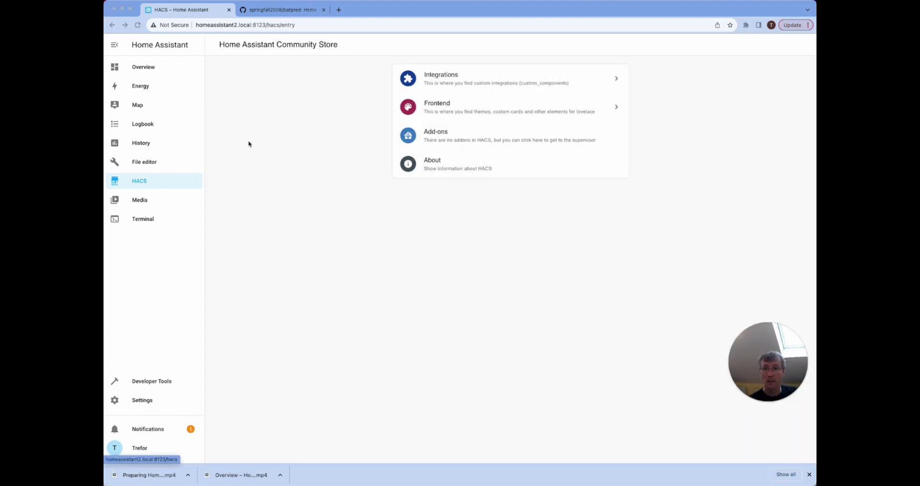
Enable AppDaemon apps discovery & tracking in the HACS integration's options and finish saving the configuration
{"action": "left_click", "coordinate": [142, 403]}
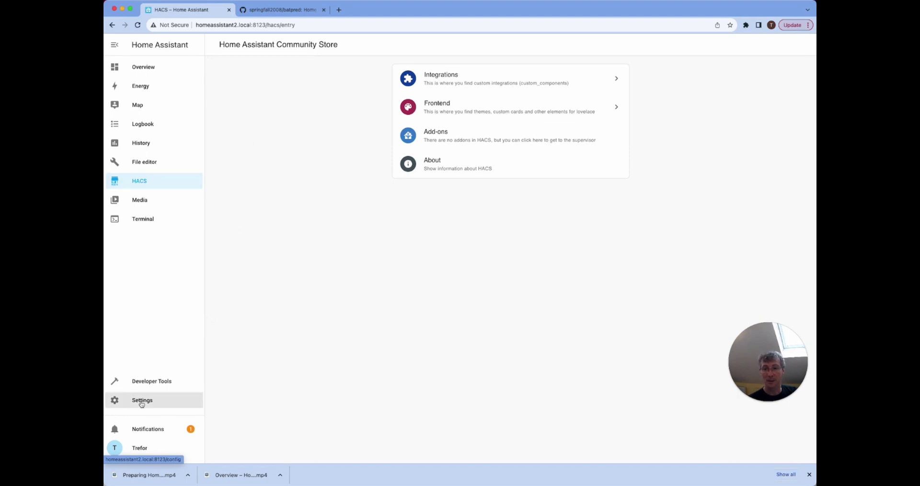
{"action": "left_click", "coordinate": [487, 115]}
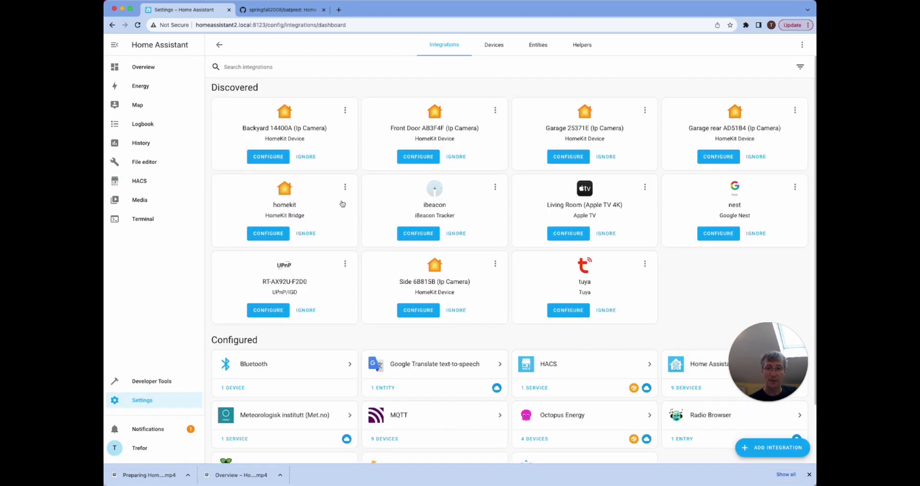
{"action": "scroll", "coordinate": [334, 227], "scroll_direction": "down", "scroll_amount": 3}
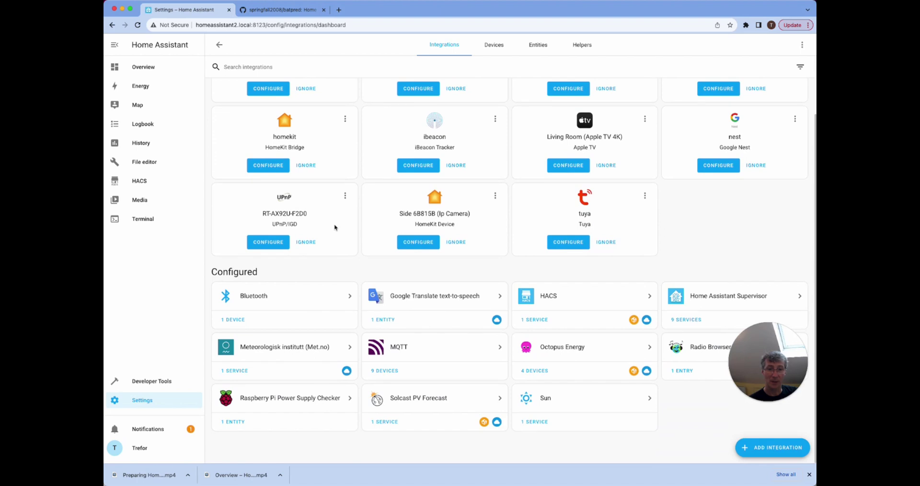
{"action": "left_click", "coordinate": [561, 296]}
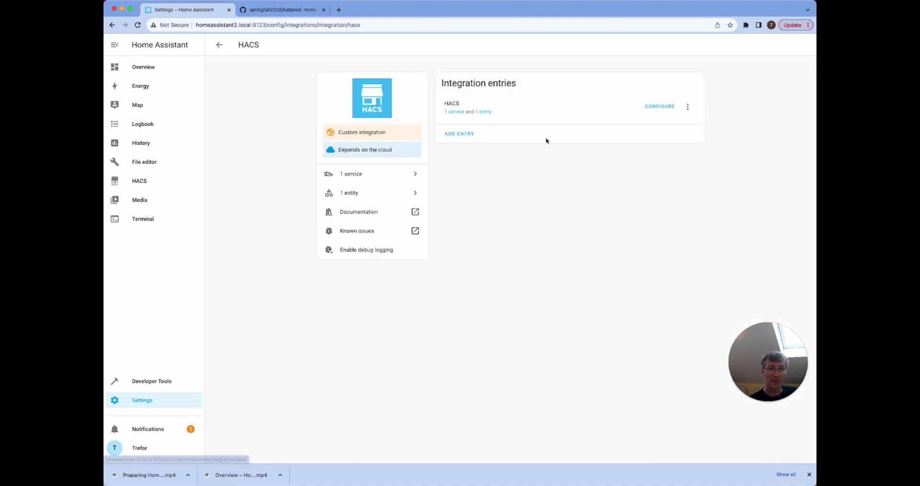
{"action": "left_click", "coordinate": [652, 108]}
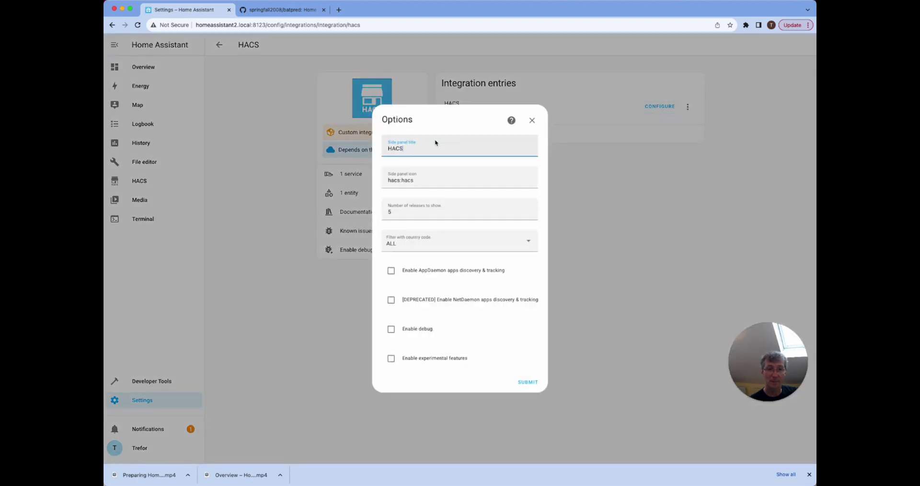
{"action": "left_click", "coordinate": [392, 270]}
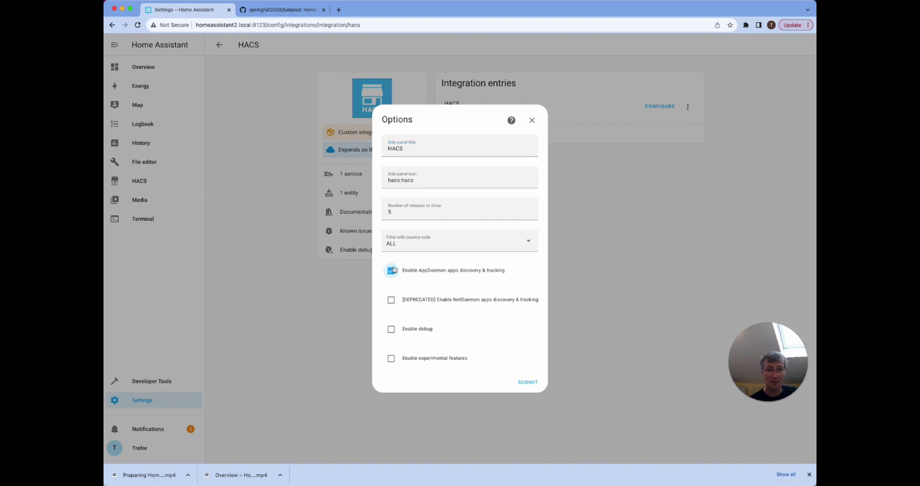
{"action": "left_click", "coordinate": [528, 383]}
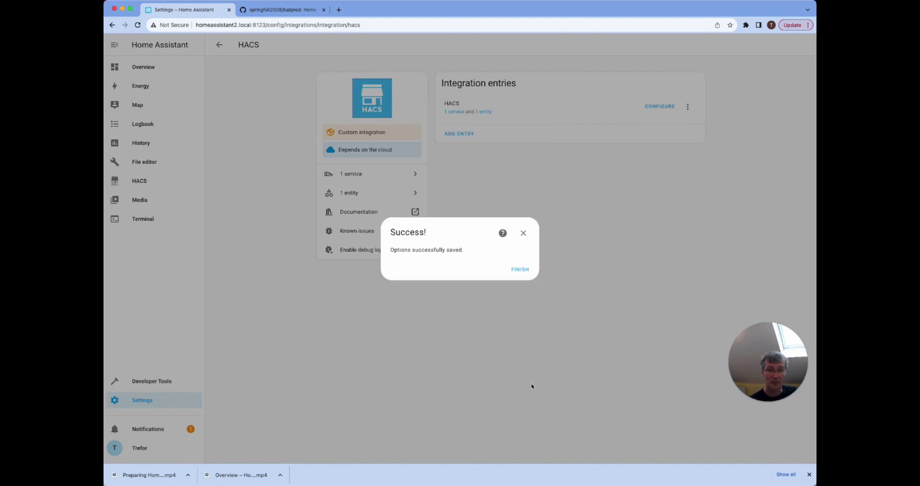
{"action": "left_click", "coordinate": [521, 270]}
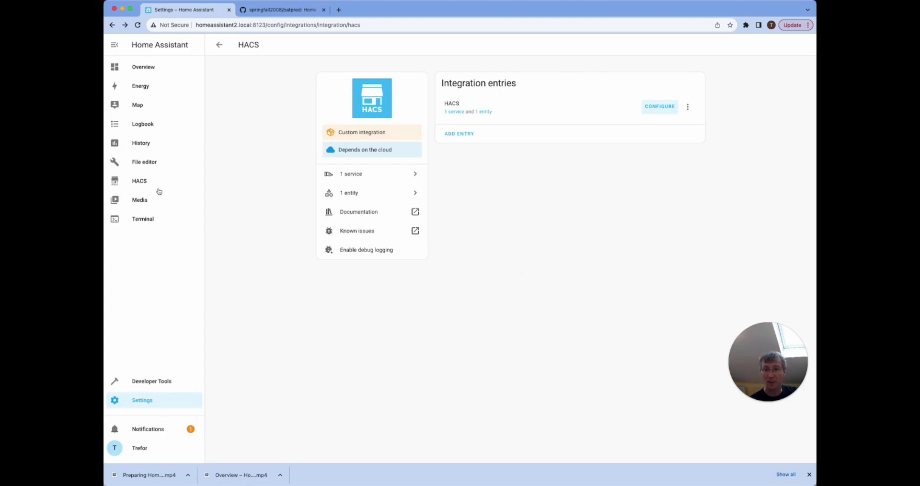
{"action": "left_click", "coordinate": [156, 186]}
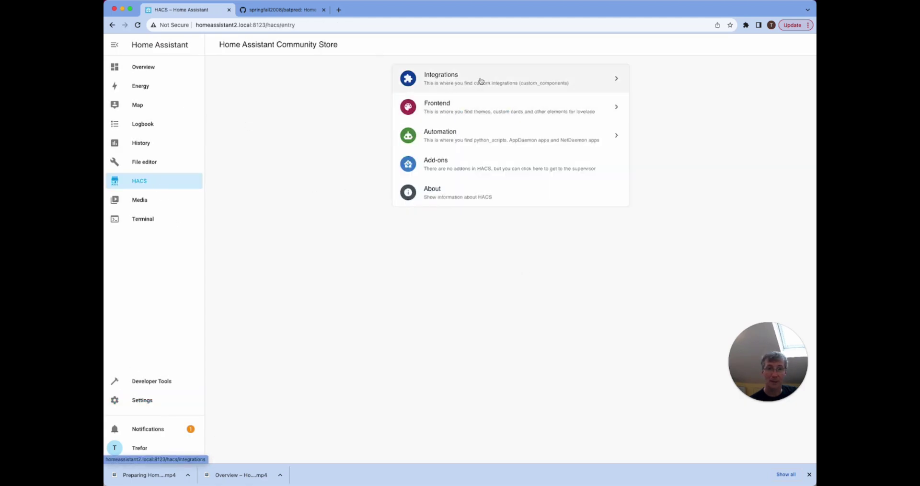
{"action": "left_click", "coordinate": [481, 81]}
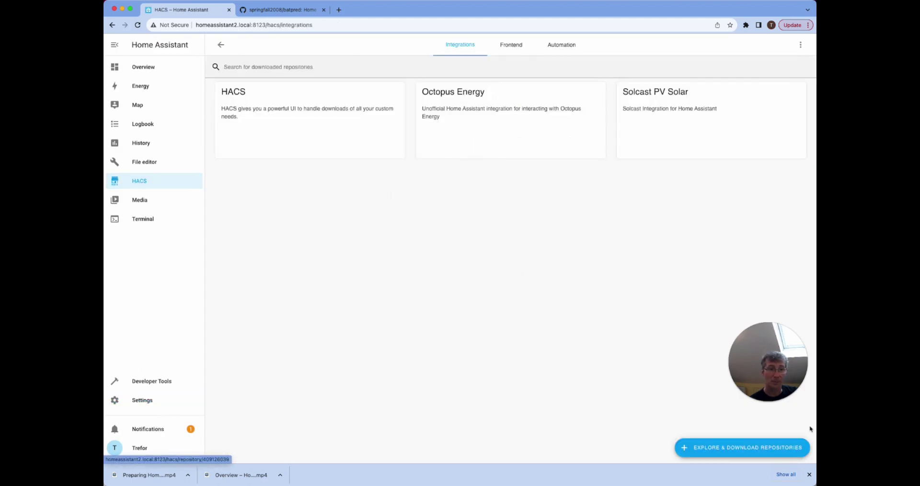
{"action": "left_click", "coordinate": [745, 448]}
{"action": "left_click", "coordinate": [596, 220]}
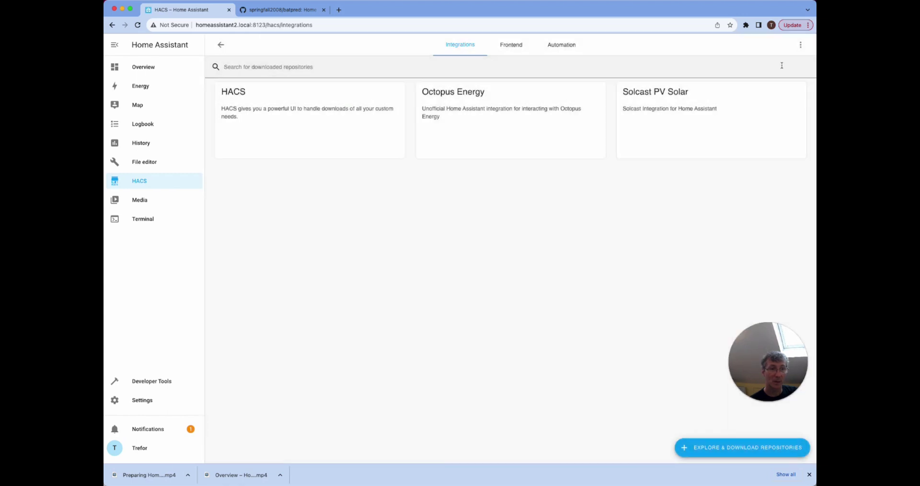
{"action": "left_click", "coordinate": [800, 45]}
{"action": "left_click", "coordinate": [779, 124]}
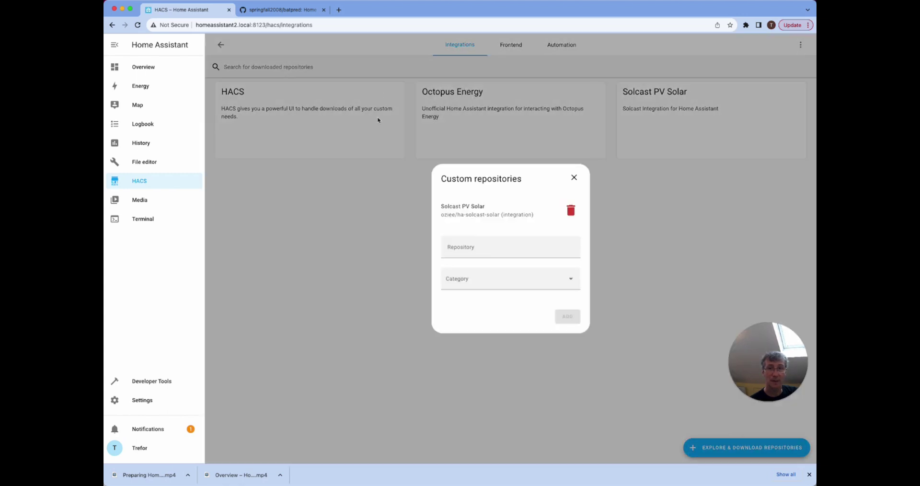
{"action": "left_click", "coordinate": [492, 250]}
{"action": "type", "text": "https://github.com/springfall2008/batpred"}
{"action": "left_click", "coordinate": [487, 283]}
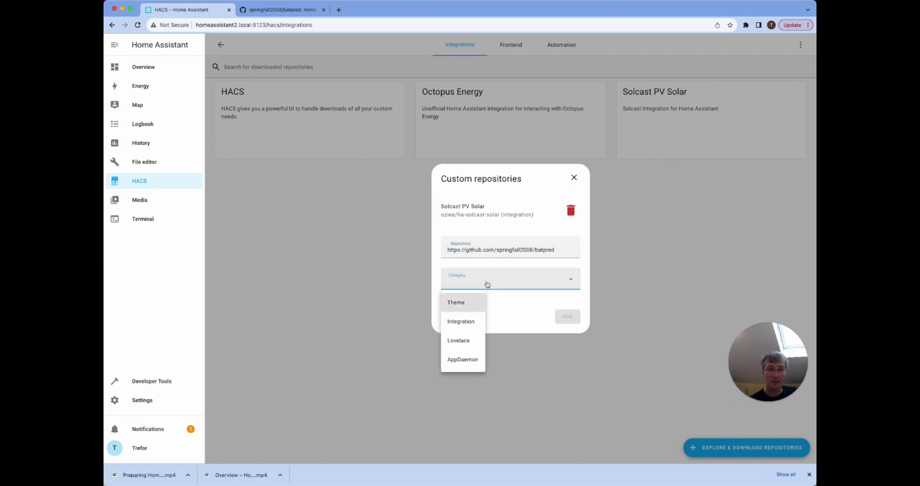
{"action": "left_click", "coordinate": [473, 359]}
{"action": "left_click", "coordinate": [567, 317]}
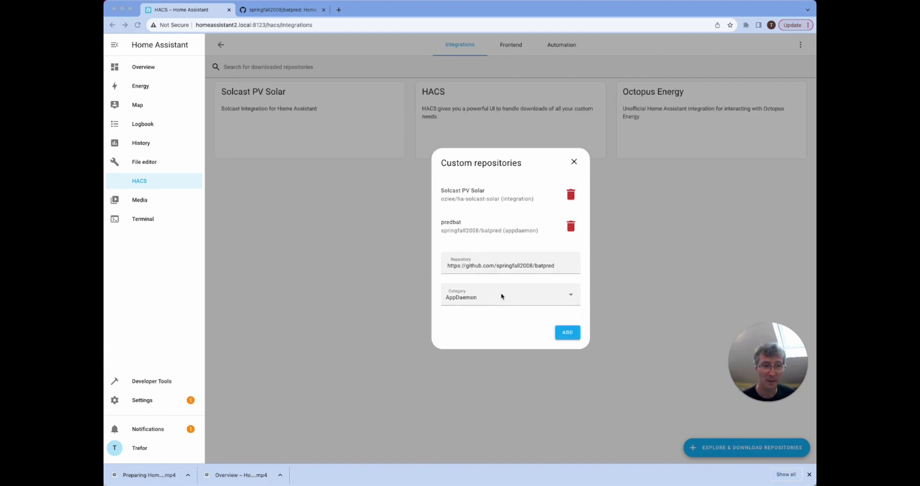
Close the custom repositories list and check the contents of the config/appdaemon/apps folder in the file editor
{"action": "left_click", "coordinate": [574, 163]}
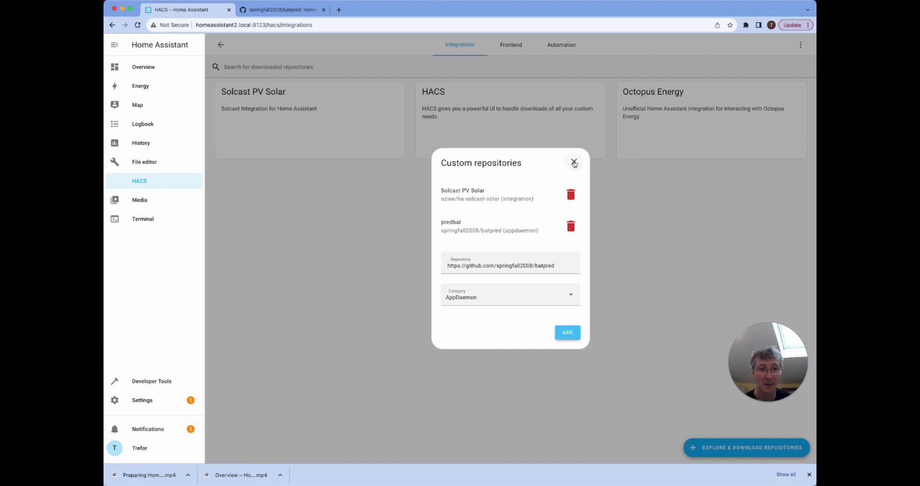
{"action": "left_click", "coordinate": [139, 163]}
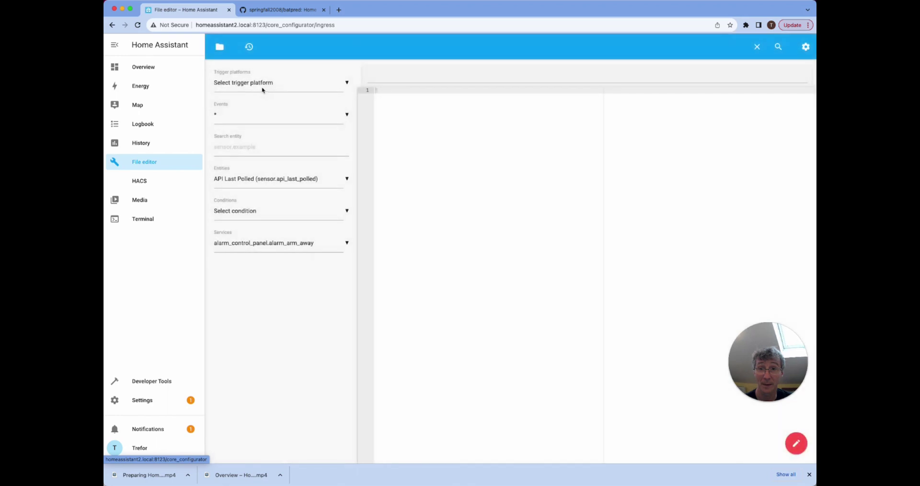
{"action": "left_click", "coordinate": [220, 47]}
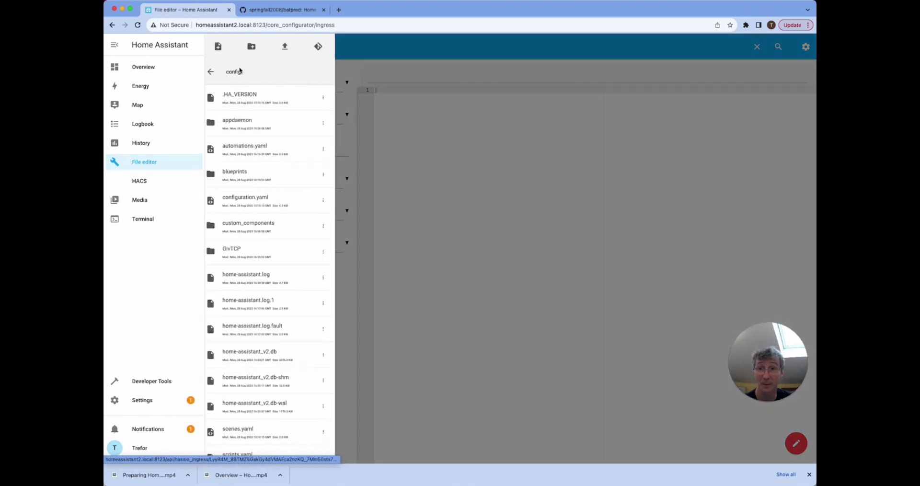
{"action": "left_click", "coordinate": [250, 126]}
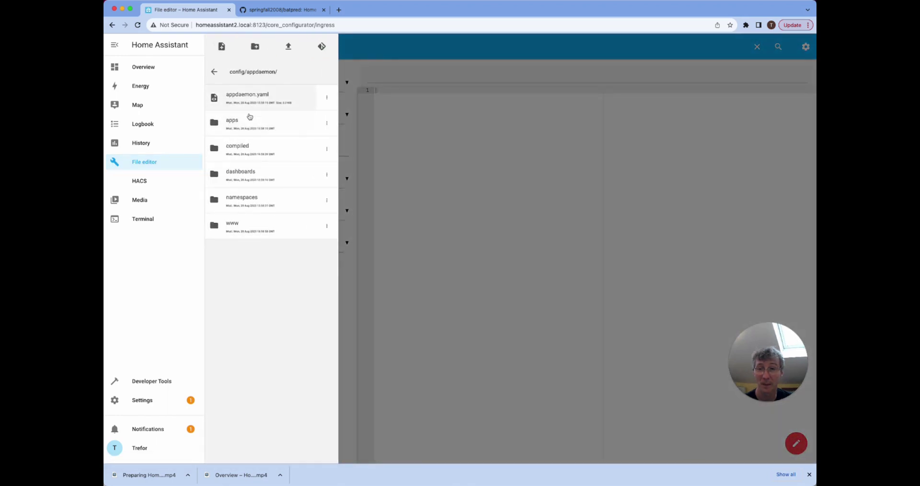
{"action": "left_click", "coordinate": [263, 122]}
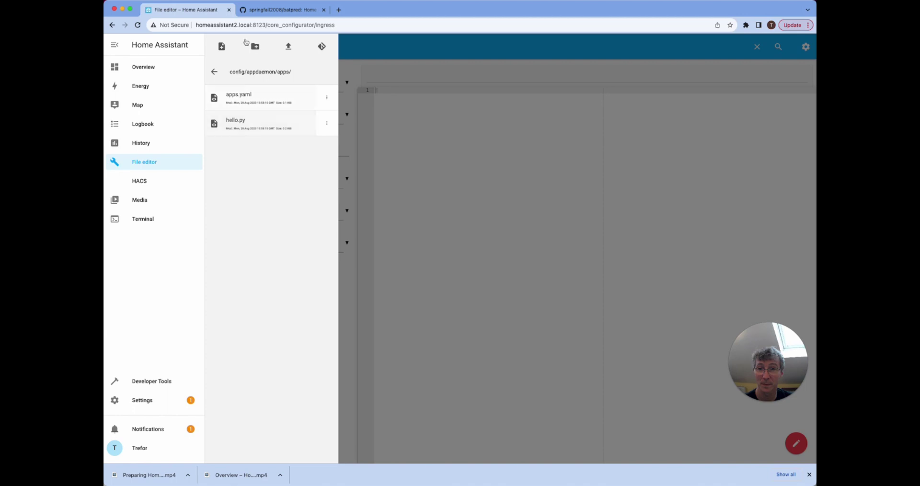
{"action": "left_click", "coordinate": [214, 72]}
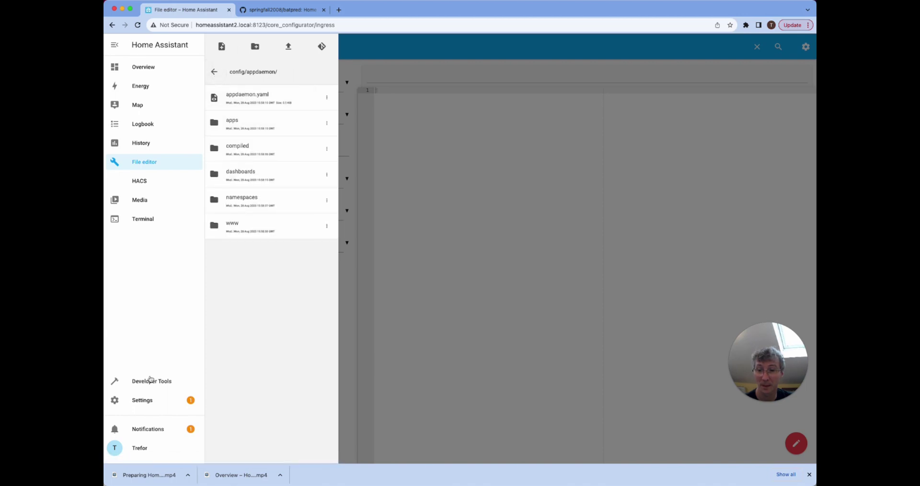
Open predbat from the HACS custom repositories and download version v6.24
{"action": "left_click", "coordinate": [141, 186]}
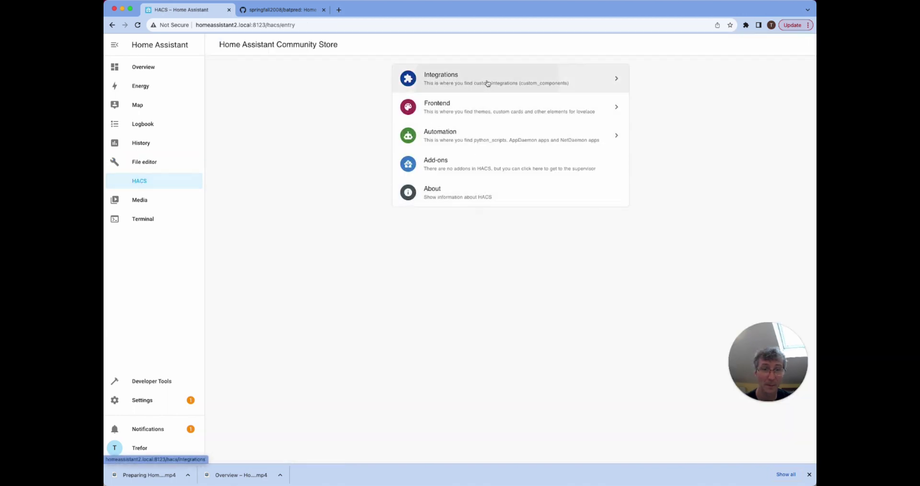
{"action": "left_click", "coordinate": [487, 82]}
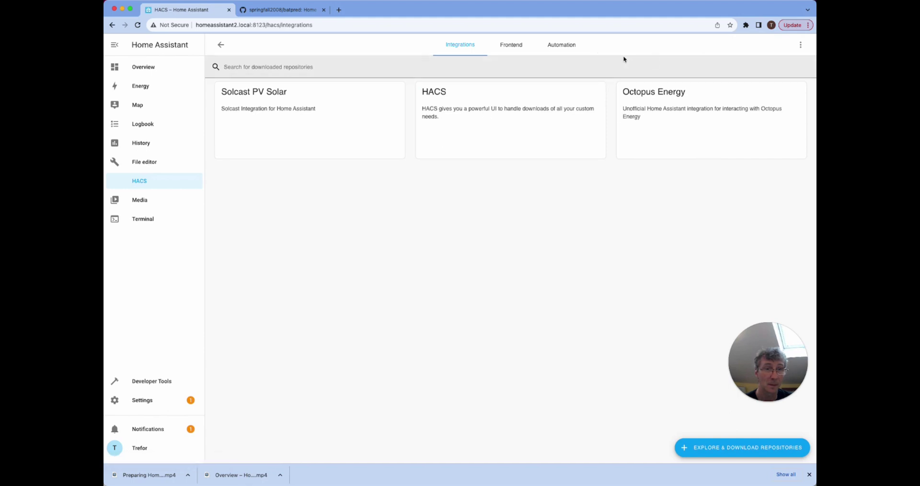
{"action": "left_click", "coordinate": [802, 45]}
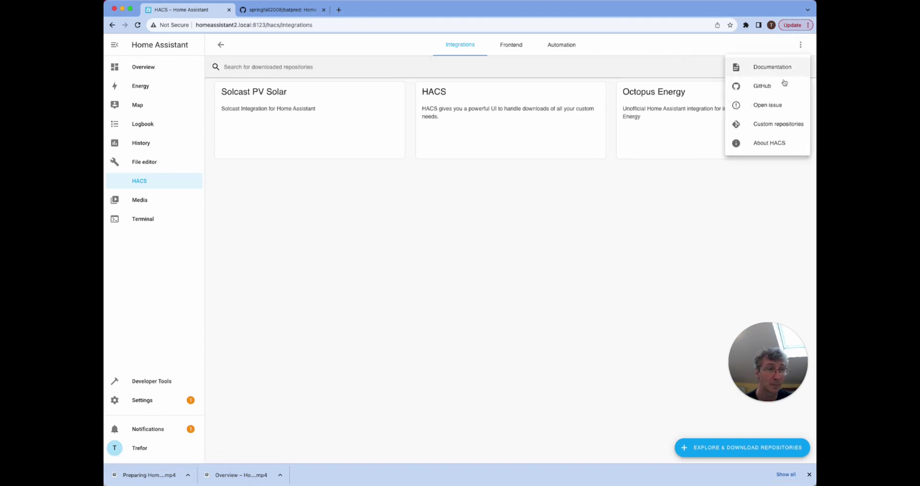
{"action": "left_click", "coordinate": [766, 125]}
{"action": "left_click", "coordinate": [466, 230]}
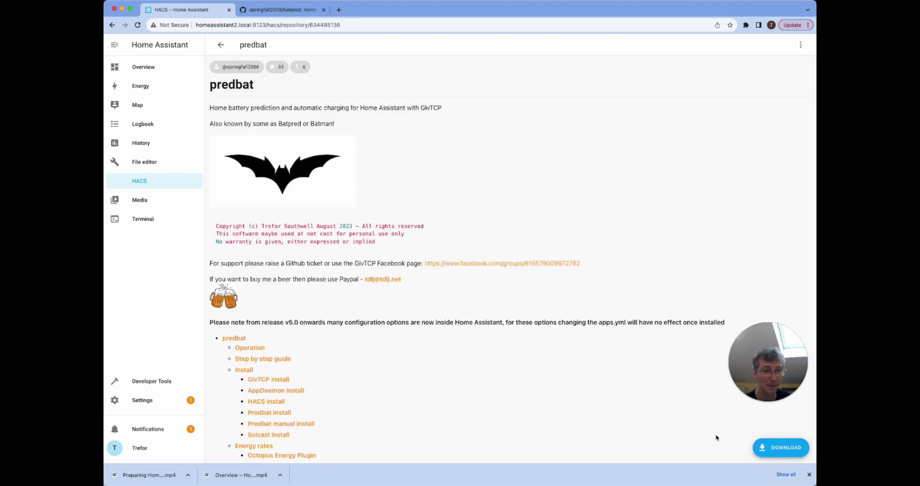
{"action": "left_click", "coordinate": [777, 447]}
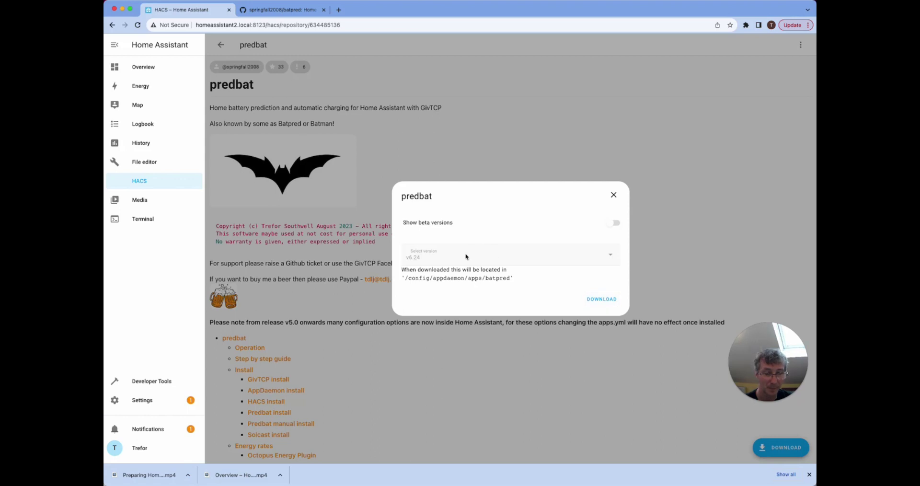
{"action": "left_click", "coordinate": [600, 301]}
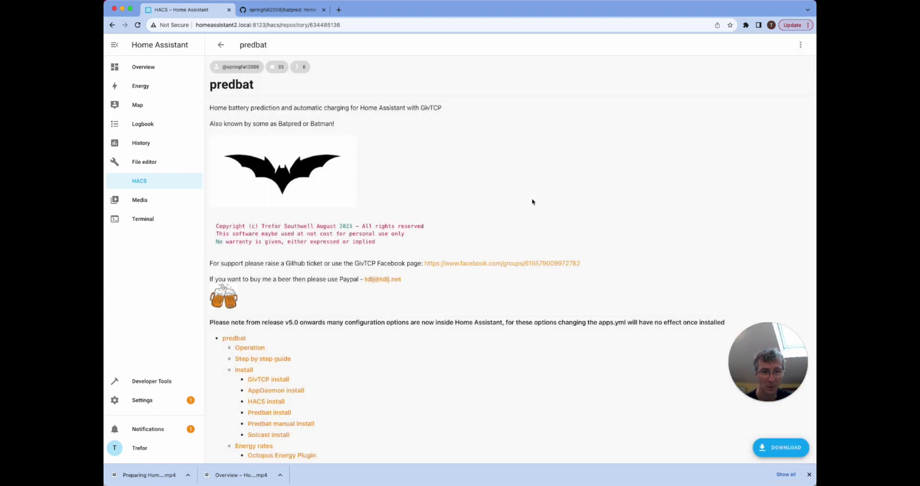
Open the apps.yaml file in config/appdaemon/apps/batpred/config in the file editor
{"action": "left_click", "coordinate": [142, 183]}
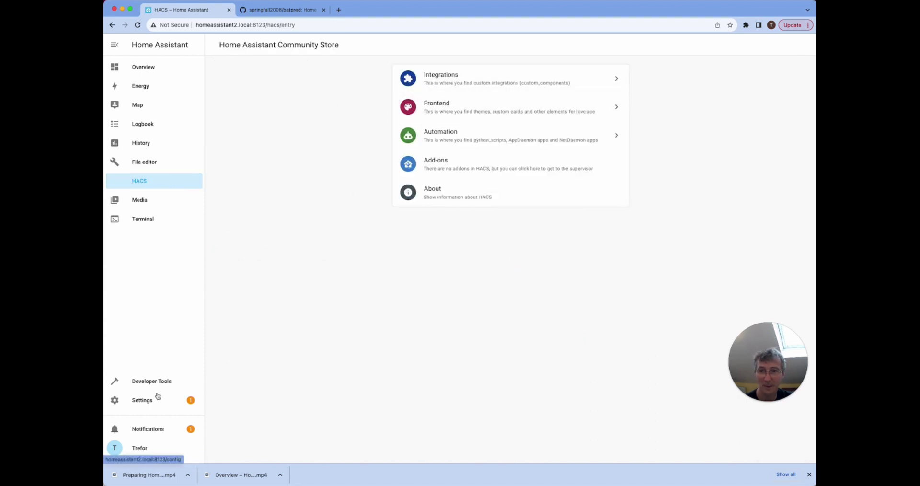
{"action": "left_click", "coordinate": [140, 162]}
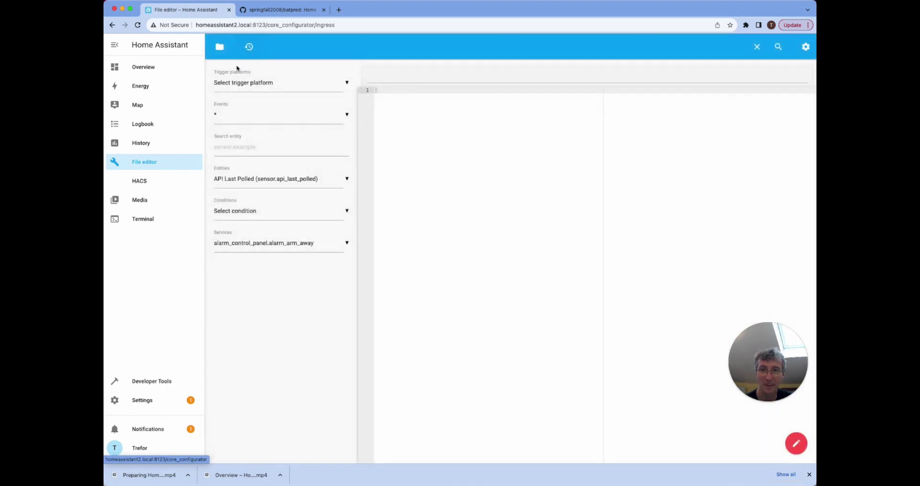
{"action": "left_click", "coordinate": [221, 48]}
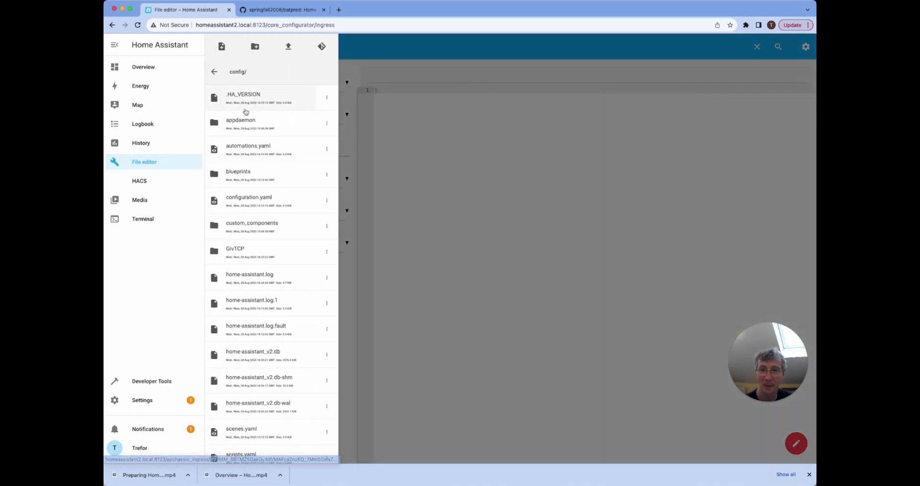
{"action": "left_click", "coordinate": [250, 121]}
{"action": "left_click", "coordinate": [253, 123]}
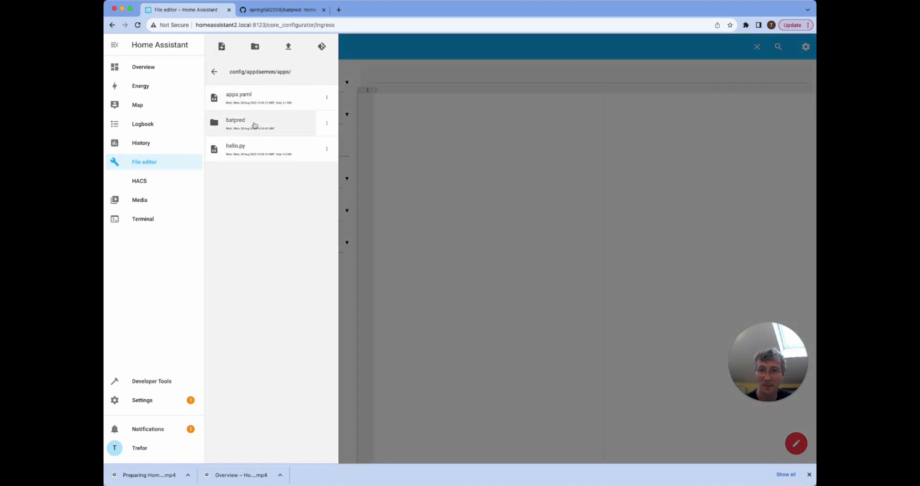
{"action": "left_click", "coordinate": [255, 123]}
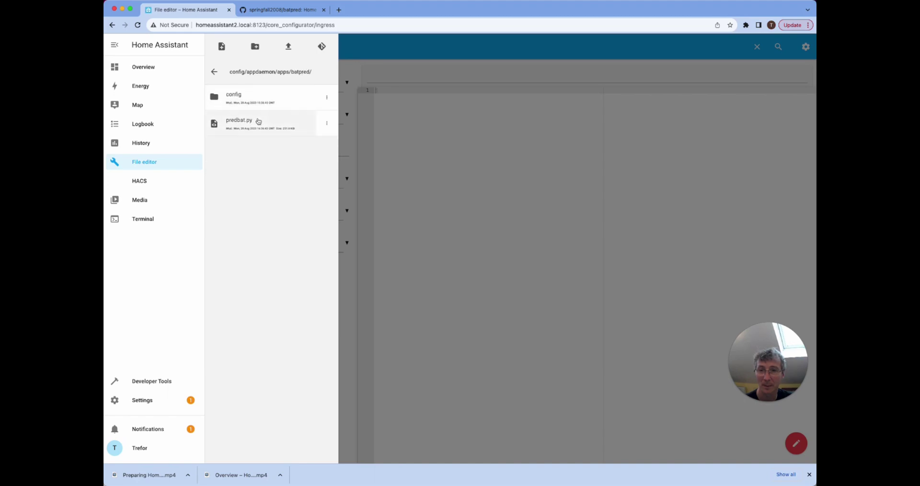
{"action": "left_click", "coordinate": [250, 96]}
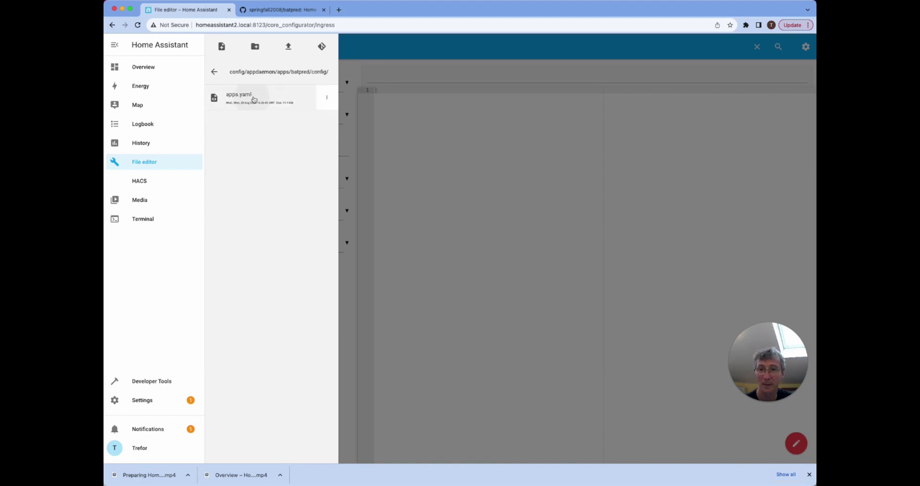
{"action": "left_click", "coordinate": [249, 96]}
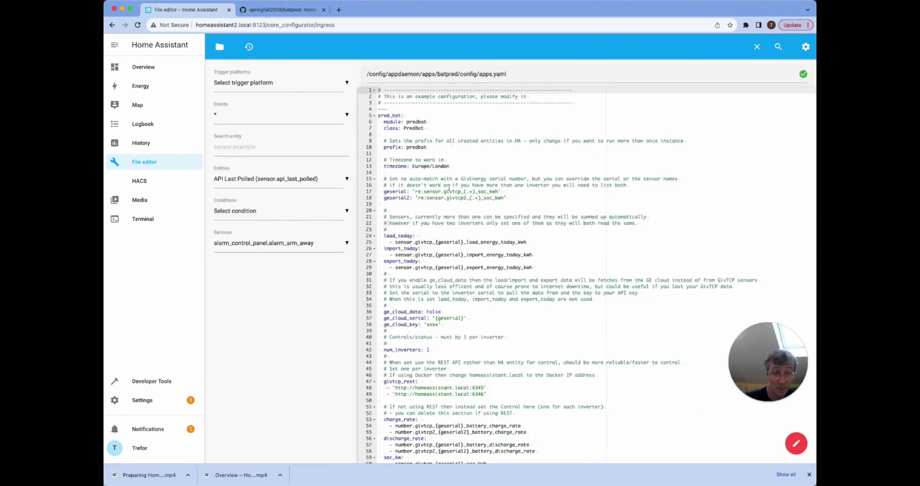
Set the first inverter_limit entry in predbat's apps.yaml to 3600
{"action": "scroll", "coordinate": [432, 171], "scroll_direction": "down", "scroll_amount": 2}
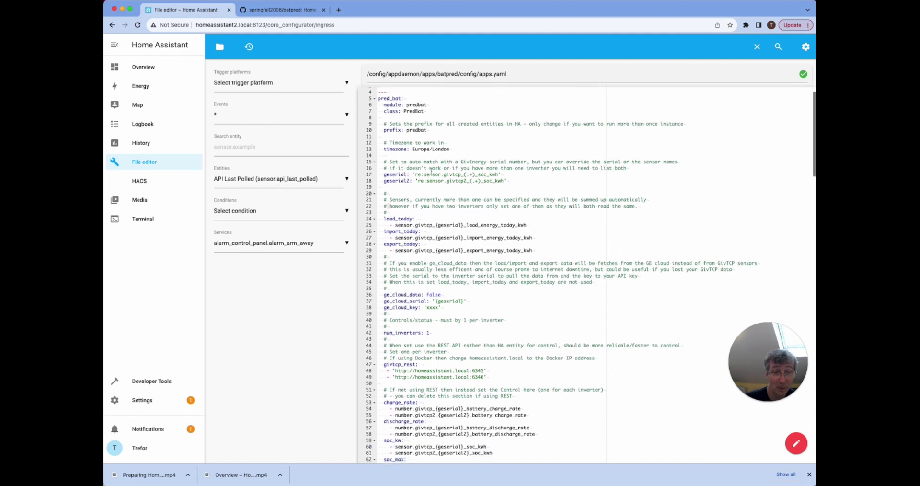
{"action": "left_click_drag", "start_coordinate": [424, 219], "coordinate": [553, 244]}
{"action": "left_click", "coordinate": [551, 245]}
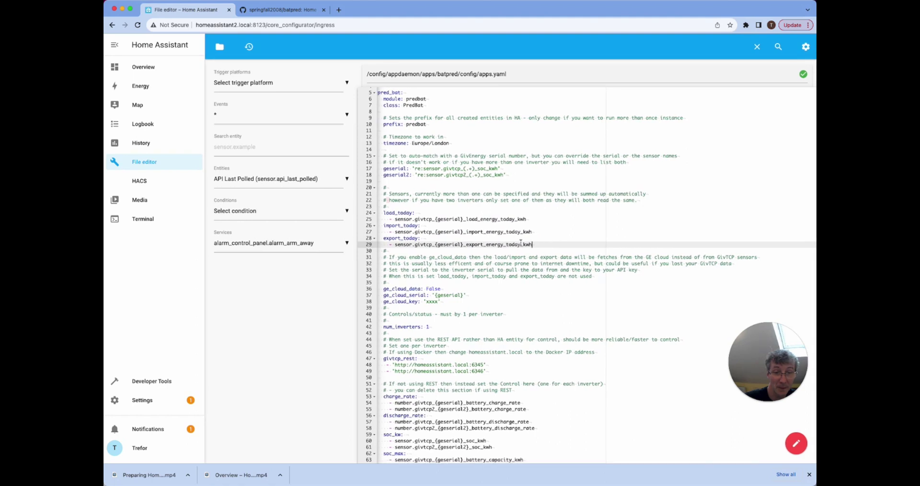
{"action": "scroll", "coordinate": [485, 285], "scroll_direction": "down", "scroll_amount": 5}
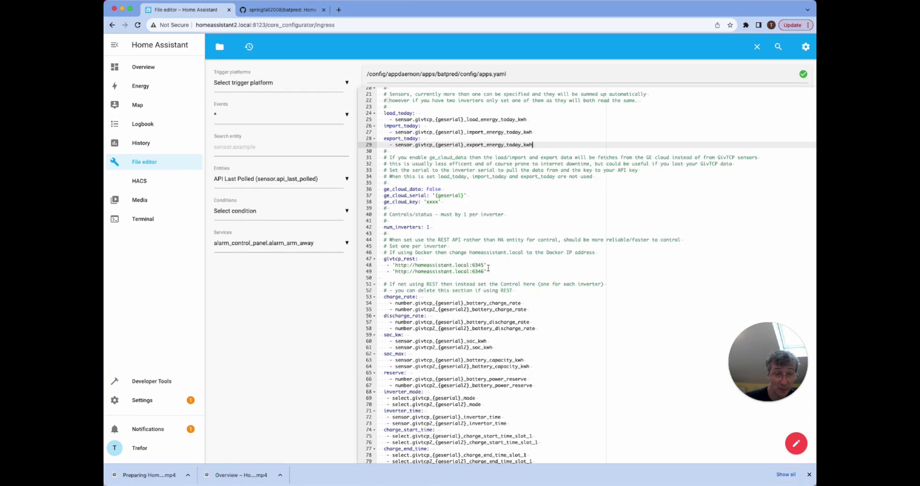
{"action": "scroll", "coordinate": [488, 268], "scroll_direction": "down", "scroll_amount": 12}
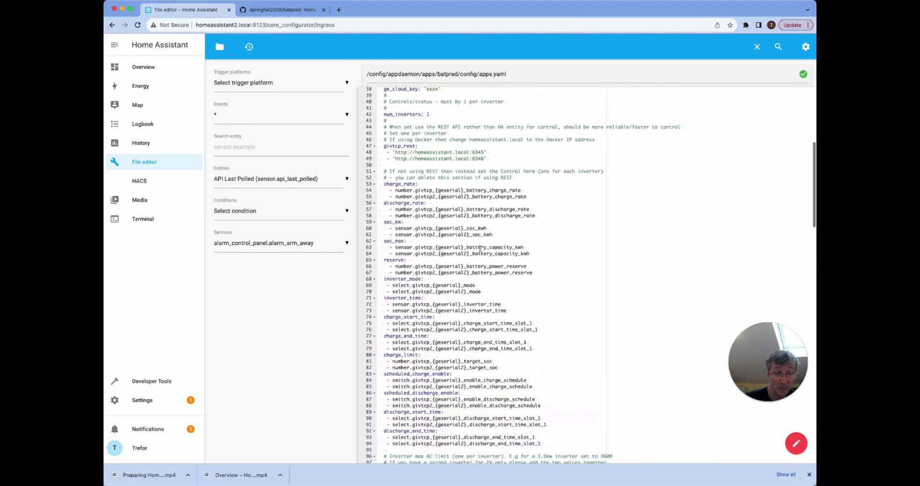
{"action": "scroll", "coordinate": [479, 248], "scroll_direction": "down", "scroll_amount": 4}
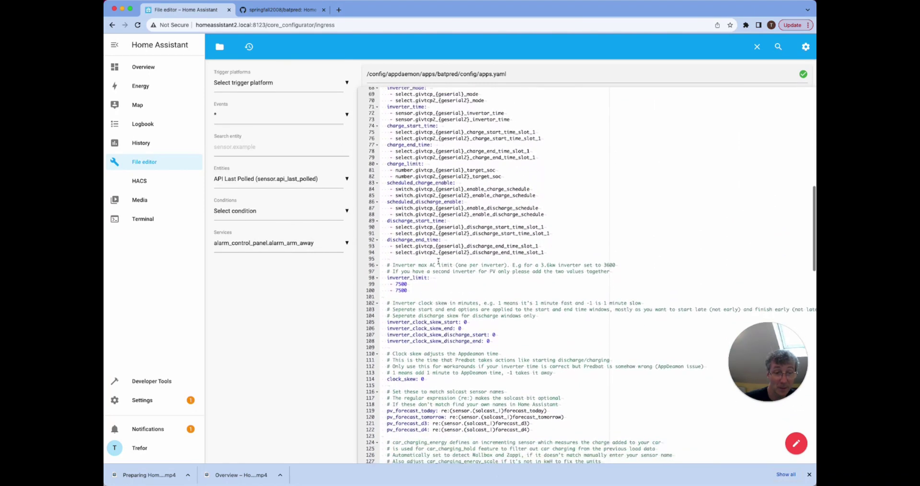
{"action": "double_click", "coordinate": [402, 278]}
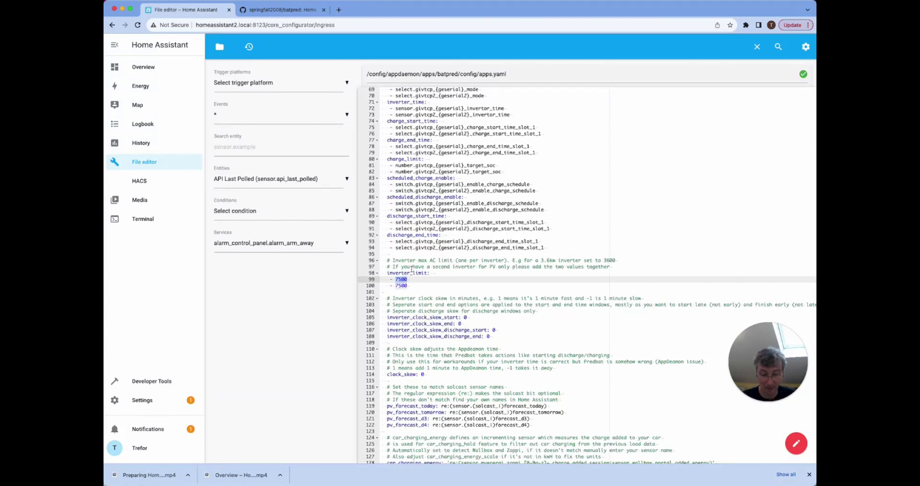
{"action": "type", "text": "3699"}
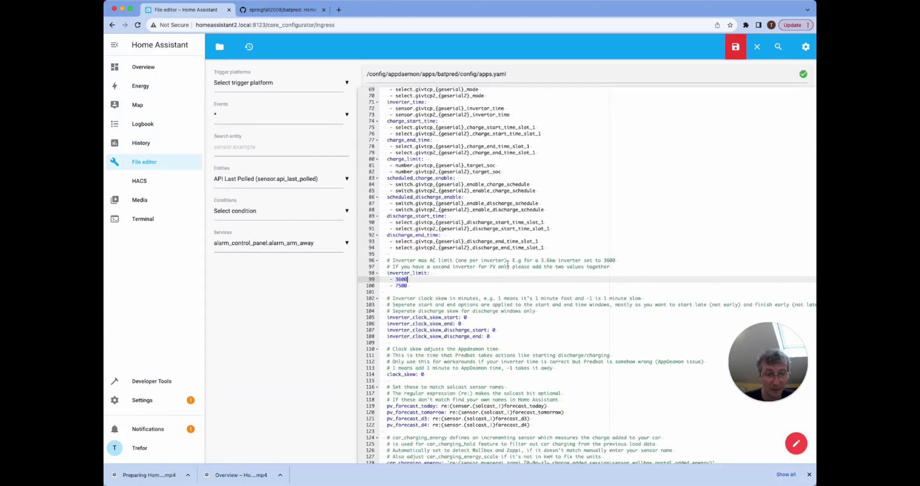
Review the clock skew, Solcast forecast sensor and car charging settings in apps.yaml
{"action": "scroll", "coordinate": [508, 263], "scroll_direction": "down", "scroll_amount": 5}
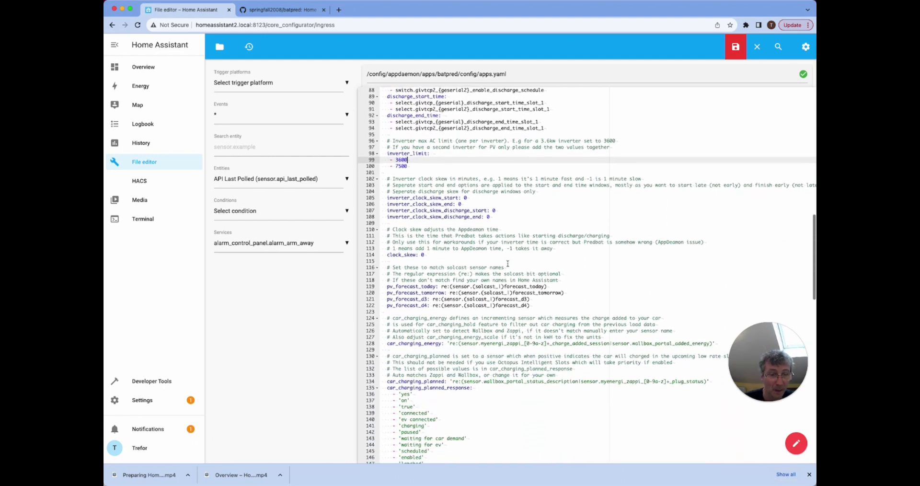
{"action": "scroll", "coordinate": [507, 263], "scroll_direction": "down", "scroll_amount": 1}
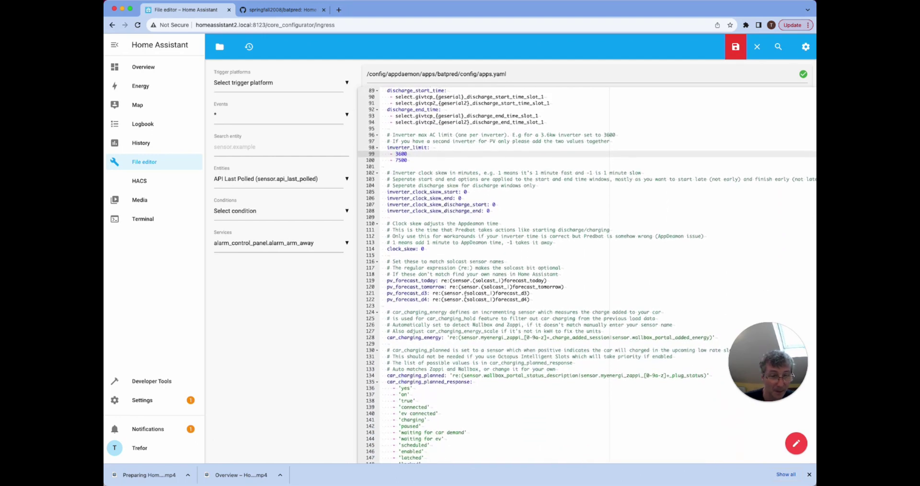
{"action": "scroll", "coordinate": [466, 294], "scroll_direction": "down", "scroll_amount": 2}
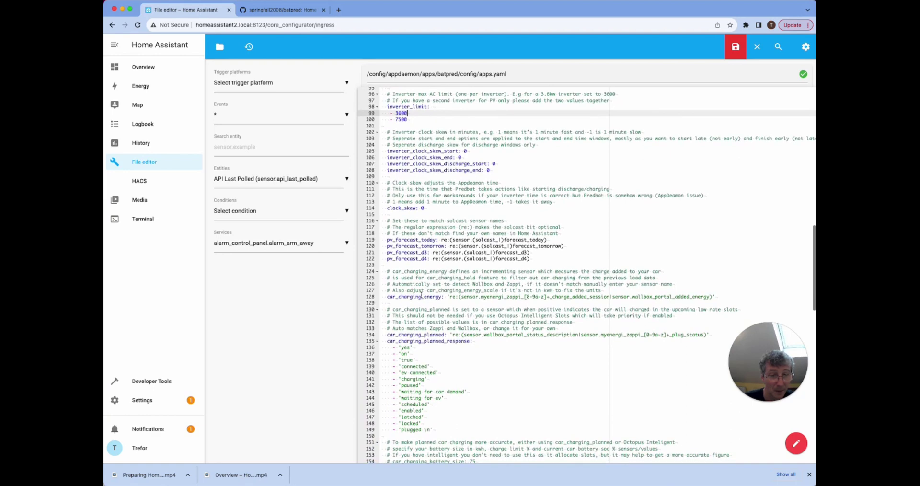
{"action": "double_click", "coordinate": [424, 296]}
{"action": "scroll", "coordinate": [424, 297], "scroll_direction": "right", "scroll_amount": 1}
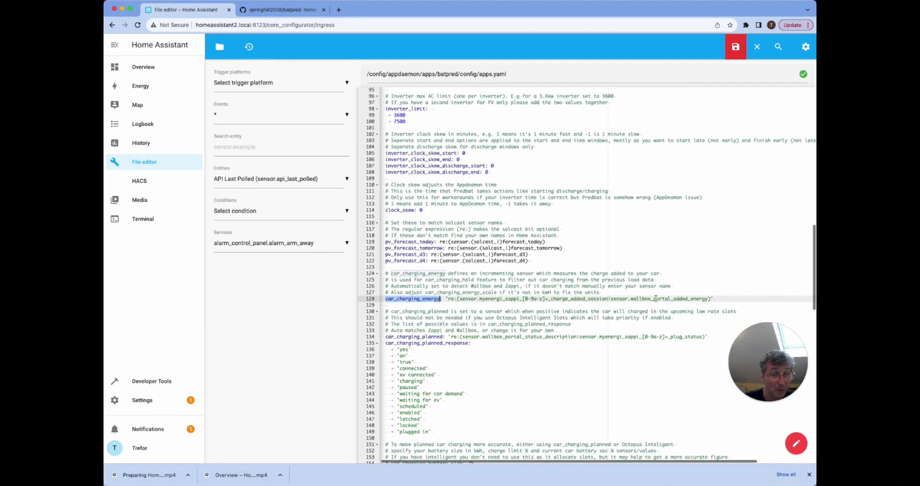
{"action": "scroll", "coordinate": [655, 298], "scroll_direction": "left", "scroll_amount": 1}
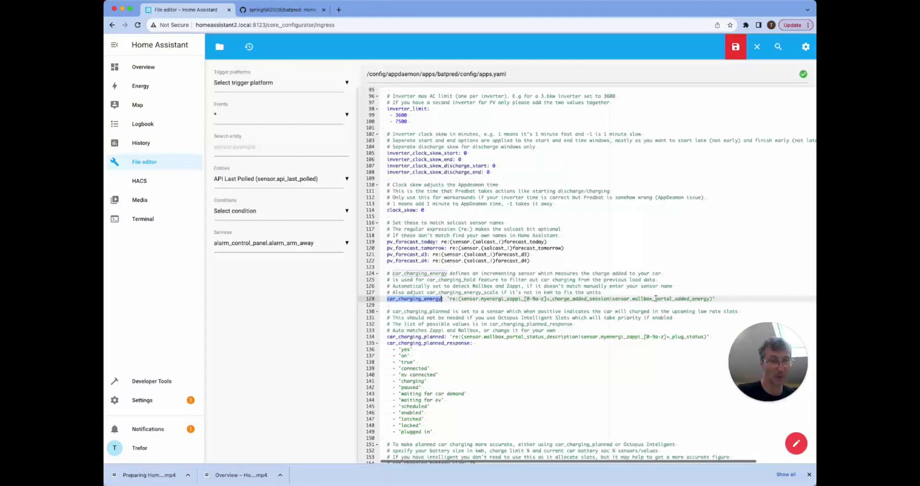
{"action": "scroll", "coordinate": [655, 298], "scroll_direction": "down", "scroll_amount": 5}
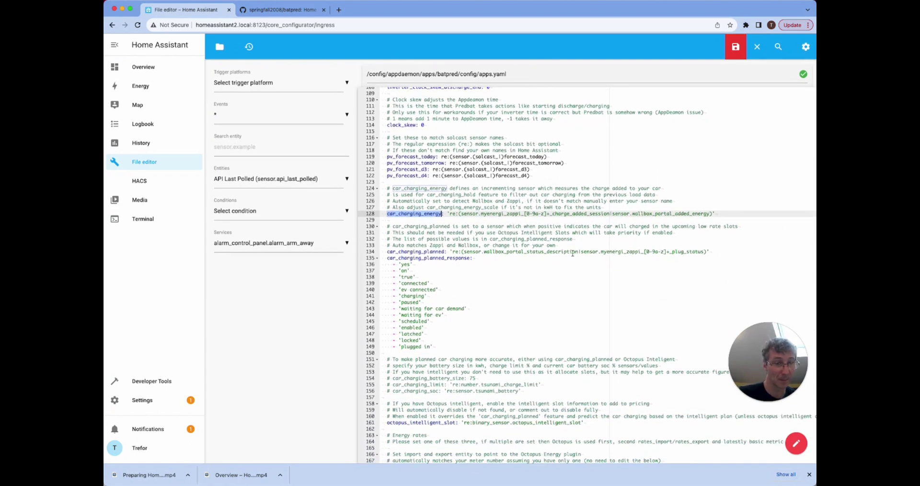
Review the Octopus intelligent slot, energy rates and days_previous settings further down in apps.yaml
{"action": "scroll", "coordinate": [539, 248], "scroll_direction": "down", "scroll_amount": 8}
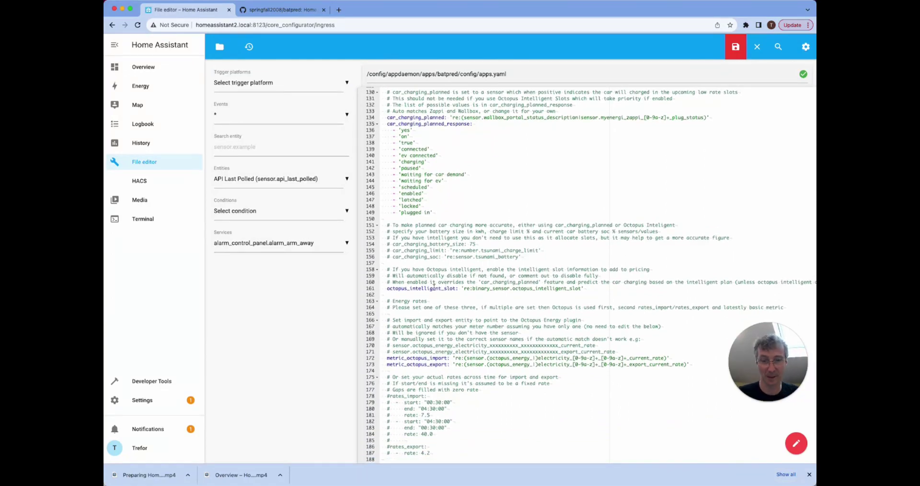
{"action": "scroll", "coordinate": [431, 285], "scroll_direction": "down", "scroll_amount": 5}
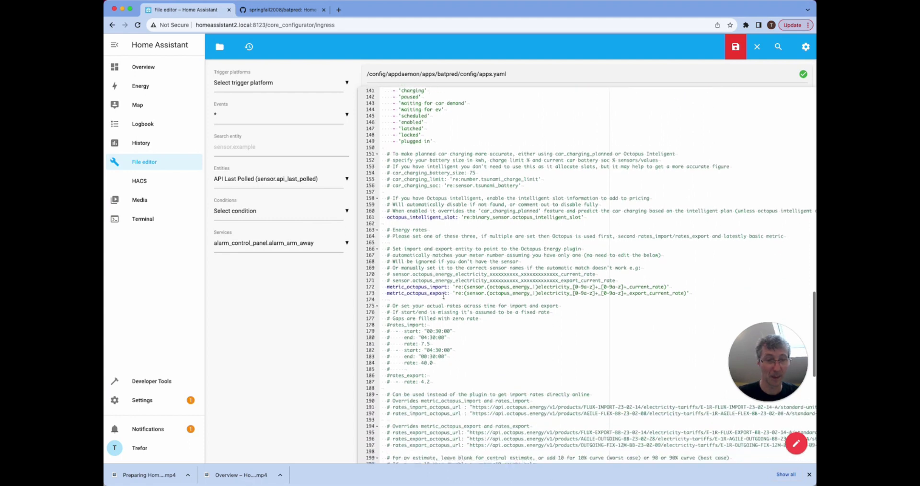
{"action": "left_click", "coordinate": [427, 284]}
{"action": "left_click", "coordinate": [428, 289]}
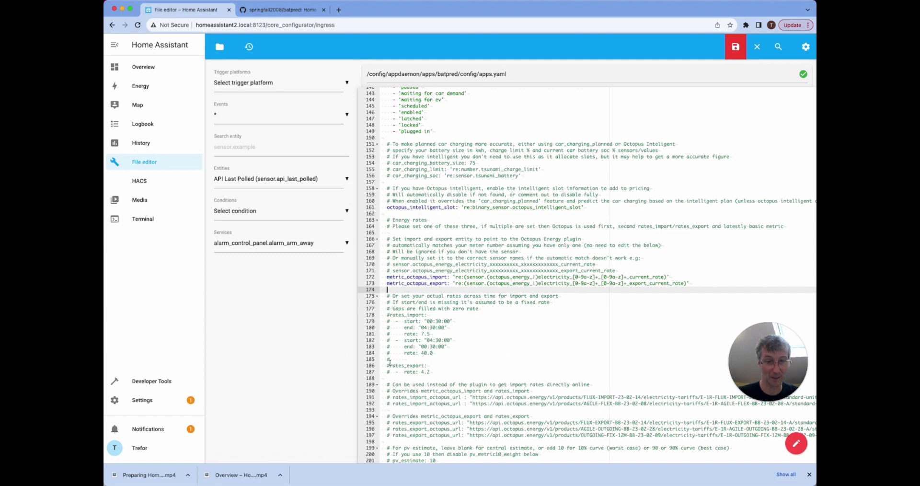
{"action": "scroll", "coordinate": [423, 341], "scroll_direction": "down", "scroll_amount": 3}
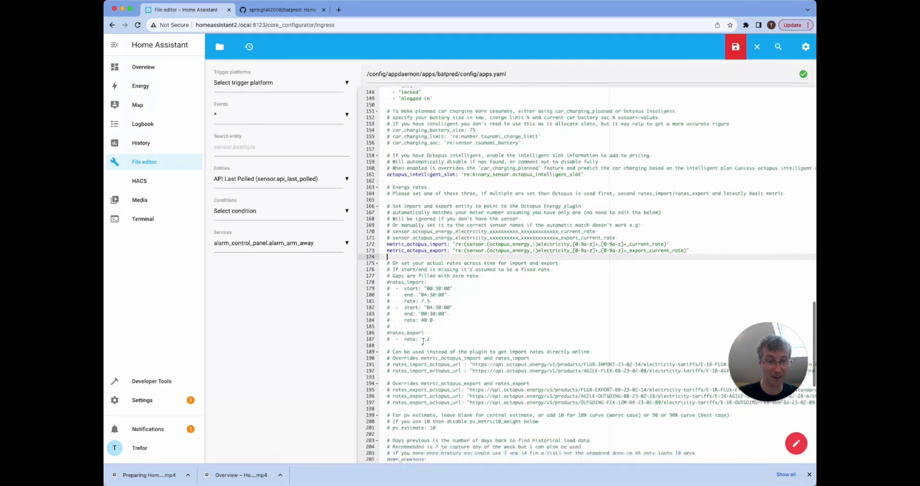
{"action": "scroll", "coordinate": [424, 341], "scroll_direction": "down", "scroll_amount": 2}
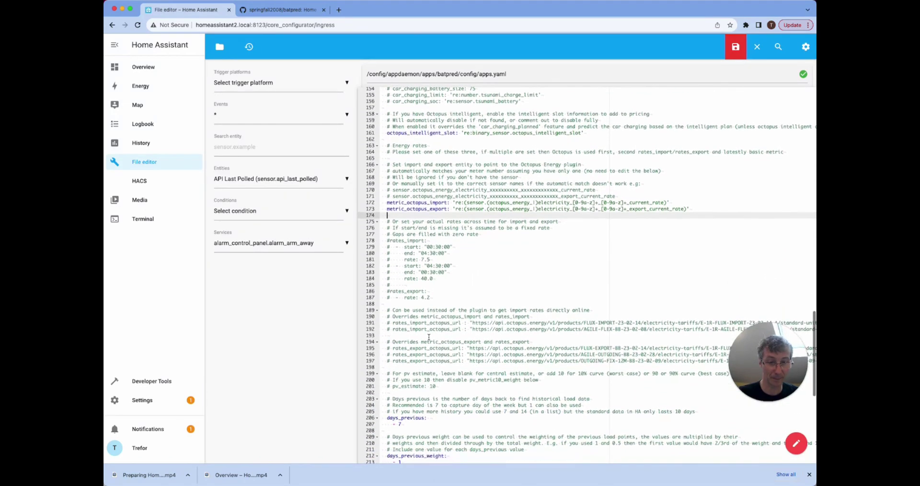
{"action": "scroll", "coordinate": [431, 337], "scroll_direction": "down", "scroll_amount": 2}
{"action": "scroll", "coordinate": [430, 337], "scroll_direction": "down", "scroll_amount": 1}
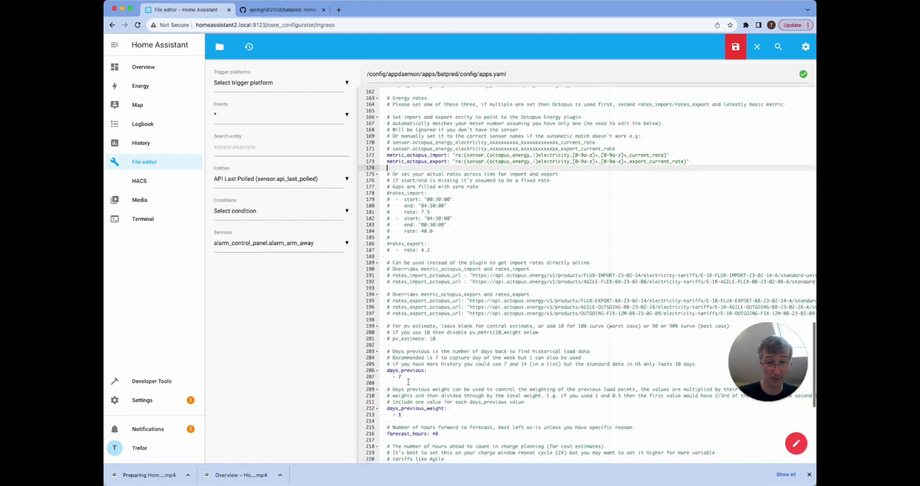